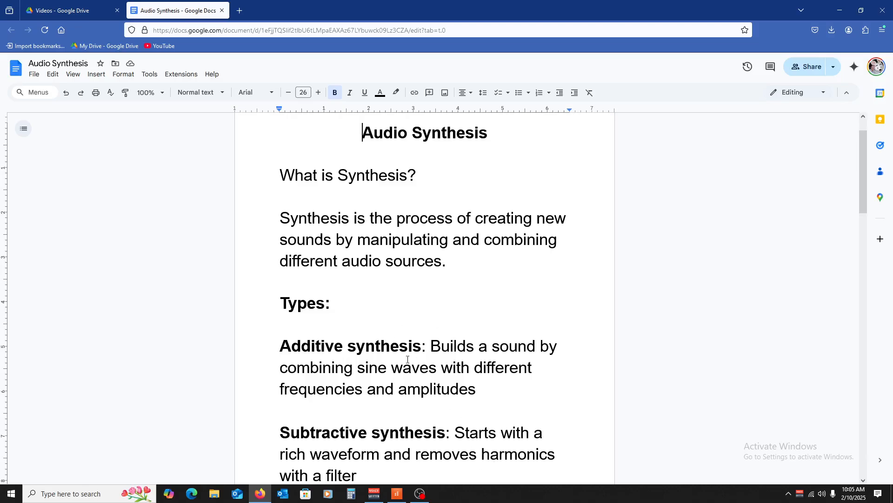
pyautogui.click(398, 497)
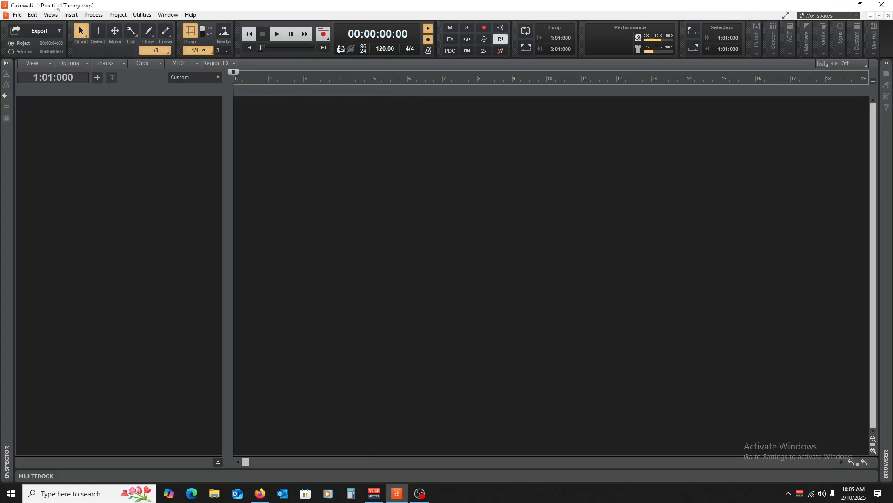
pyautogui.click(65, 16)
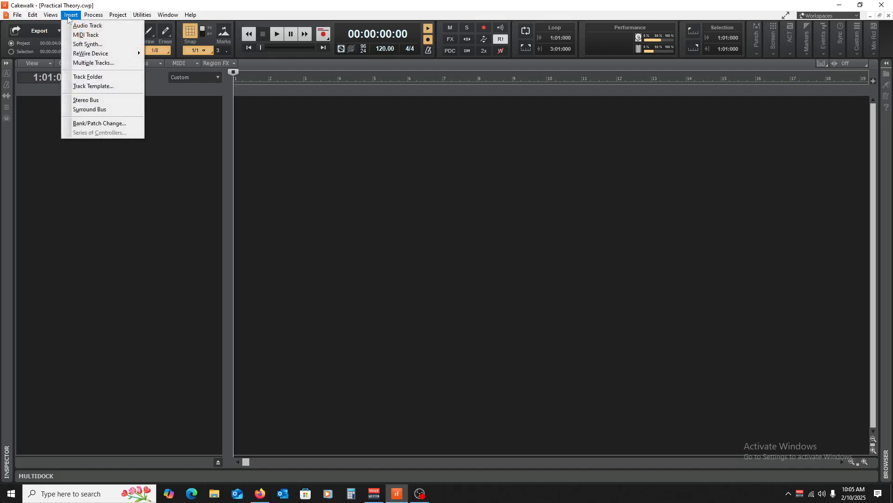
pyautogui.click(384, 218)
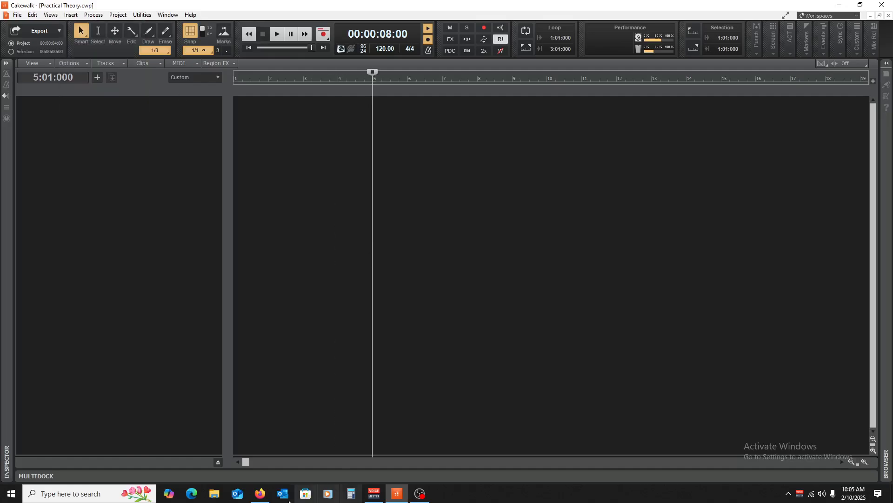
pyautogui.click(260, 493)
pyautogui.scroll(-3, 289, 375)
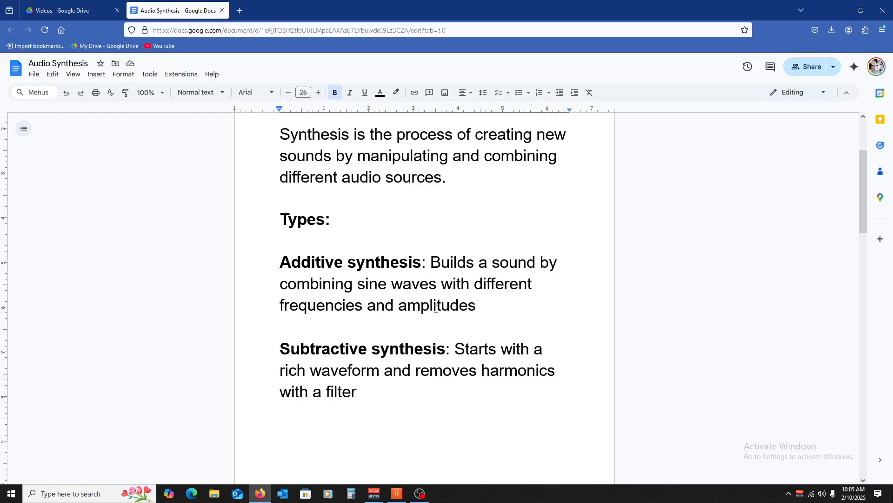
# Switch to Cakewalk and insert the ANA 2 soft synth as a simple instrument track.
pyautogui.click(396, 493)
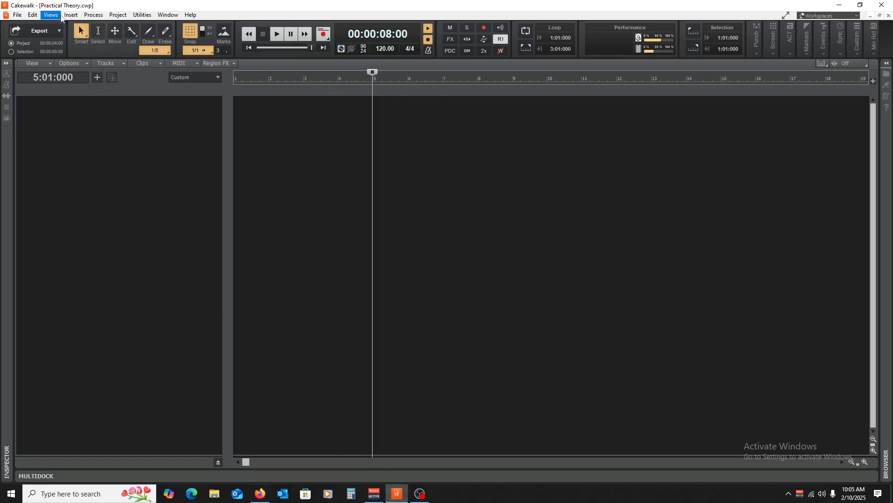
pyautogui.click(71, 16)
pyautogui.click(88, 44)
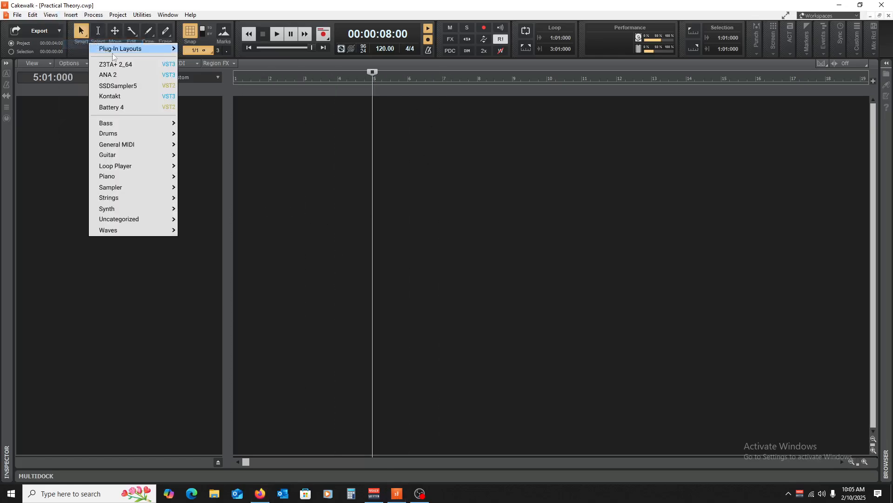
pyautogui.click(114, 79)
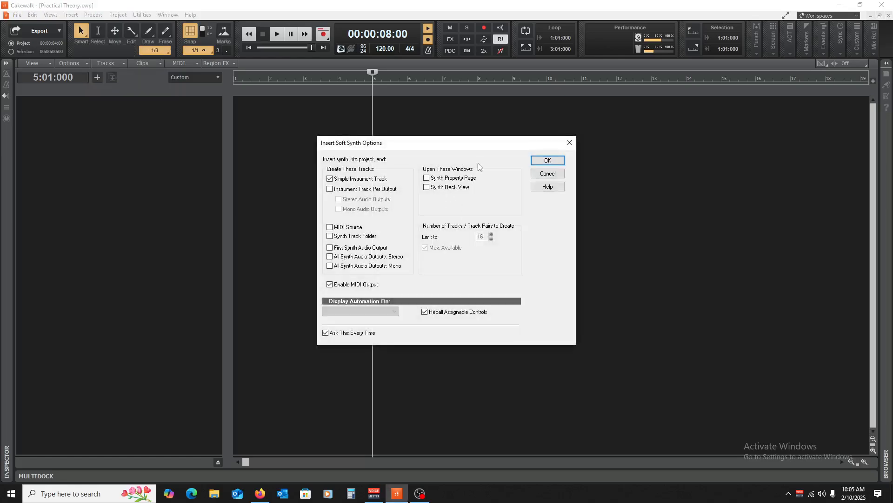
pyautogui.click(544, 160)
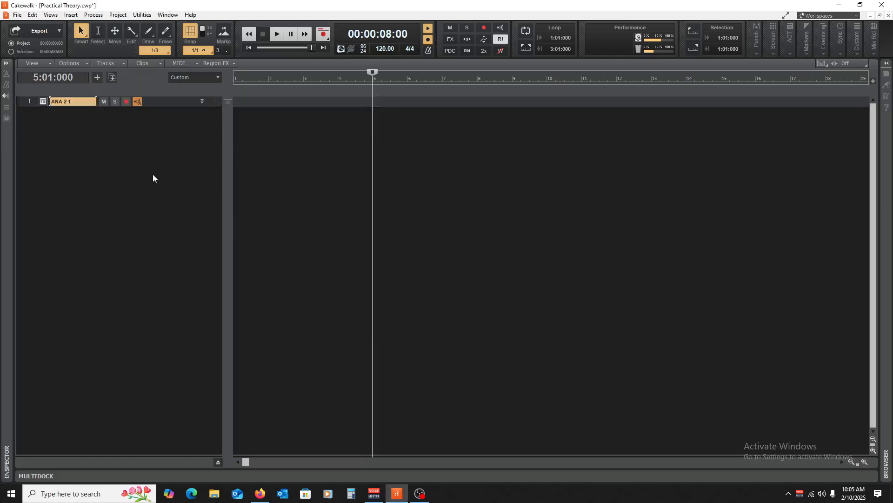
# Expand the ANA 2 track, then set its input to SH-01 MIDI Ch. 1 and its output to Master.
pyautogui.moveTo(159, 103); pyautogui.dragTo(177, 195)
pyautogui.click(124, 135)
pyautogui.moveTo(176, 173)
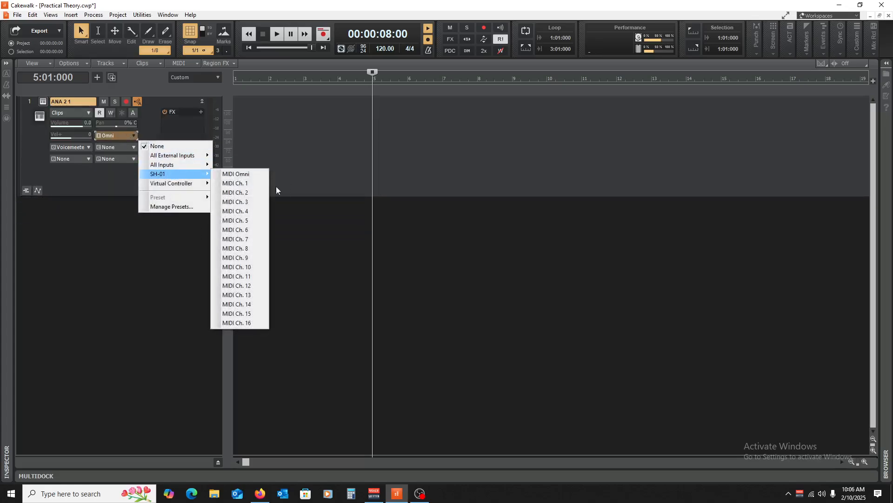
pyautogui.click(242, 186)
pyautogui.click(84, 149)
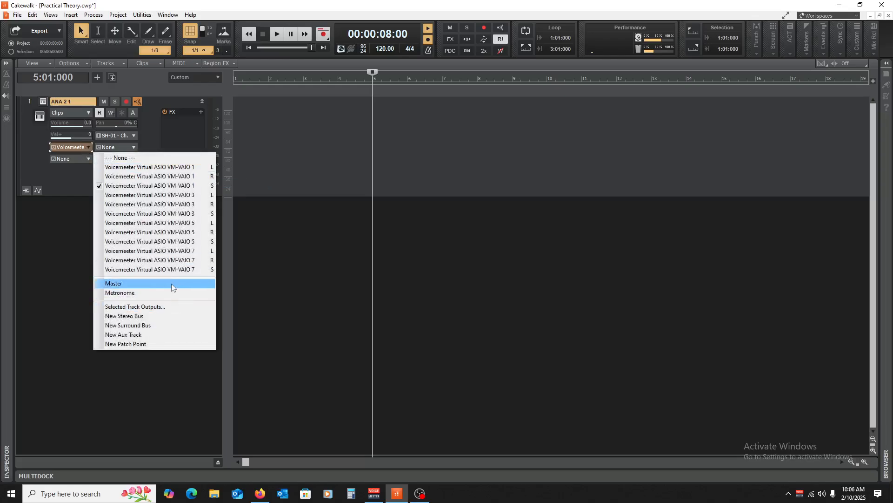
pyautogui.click(171, 284)
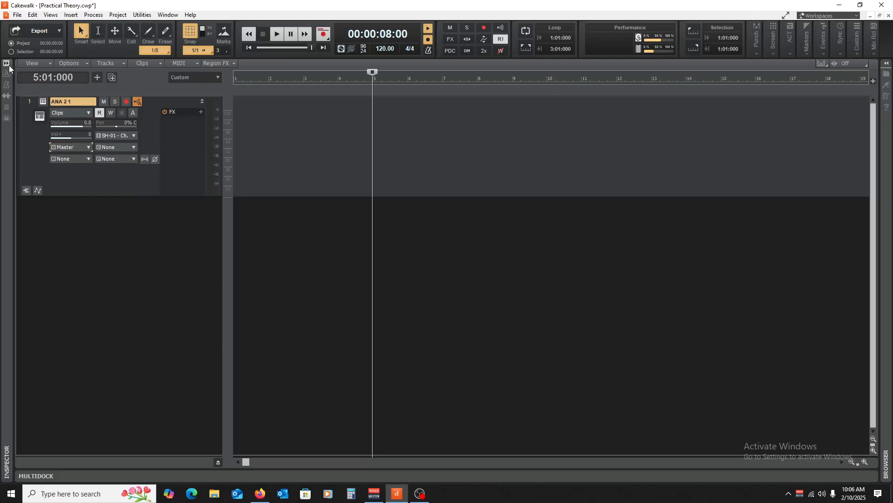
# In the ANA 2 synth, load the INIT preset and set oscillator 1 to the factory analog Sine waveform.
pyautogui.click(44, 103)
pyautogui.moveTo(210, 14); pyautogui.dragTo(458, 40)
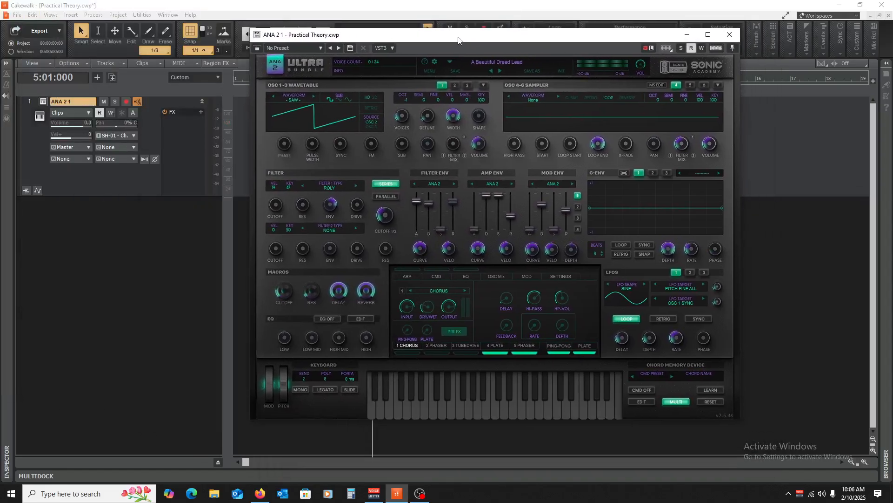
pyautogui.click(558, 71)
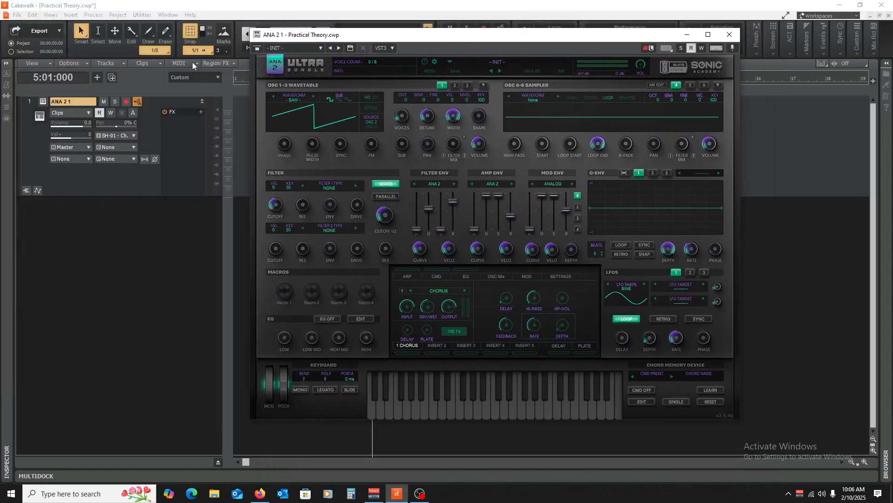
pyautogui.click(298, 103)
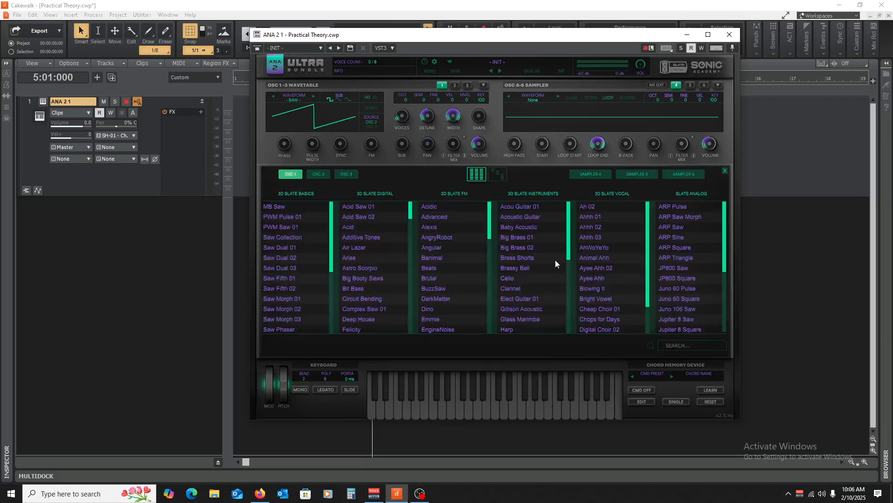
pyautogui.click(498, 174)
pyautogui.click(436, 217)
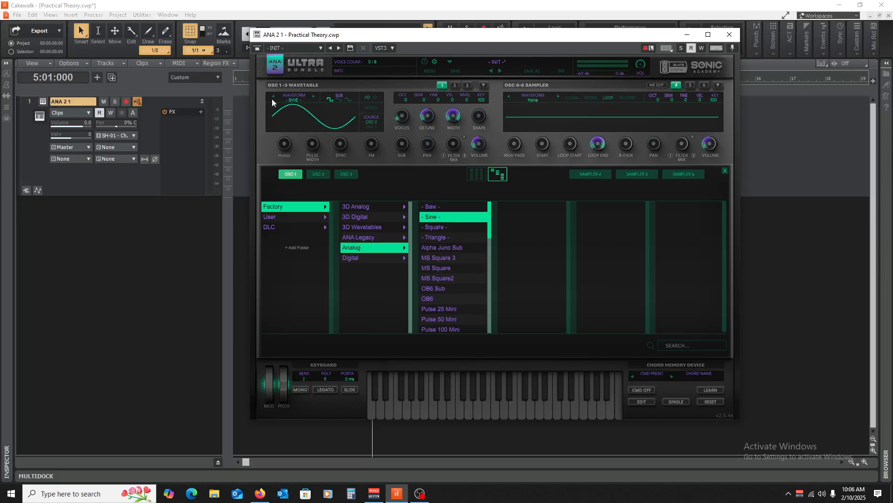
pyautogui.click(729, 35)
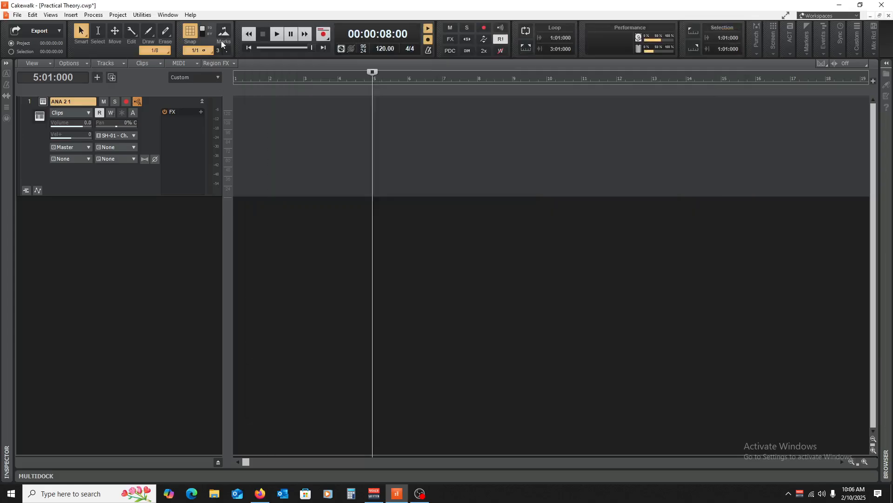
# Open the Piano Roll view for the ANA 2 track, enlarge it and bring the A5 key row into view.
pyautogui.click(50, 14)
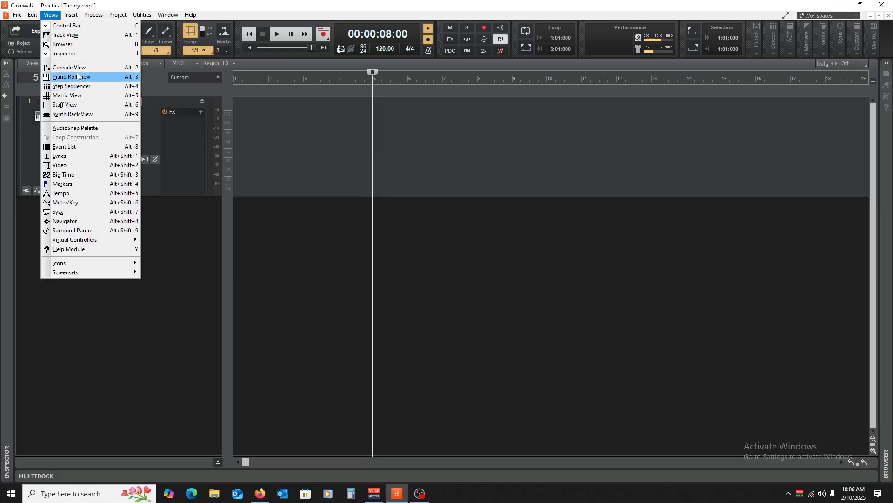
pyautogui.click(78, 76)
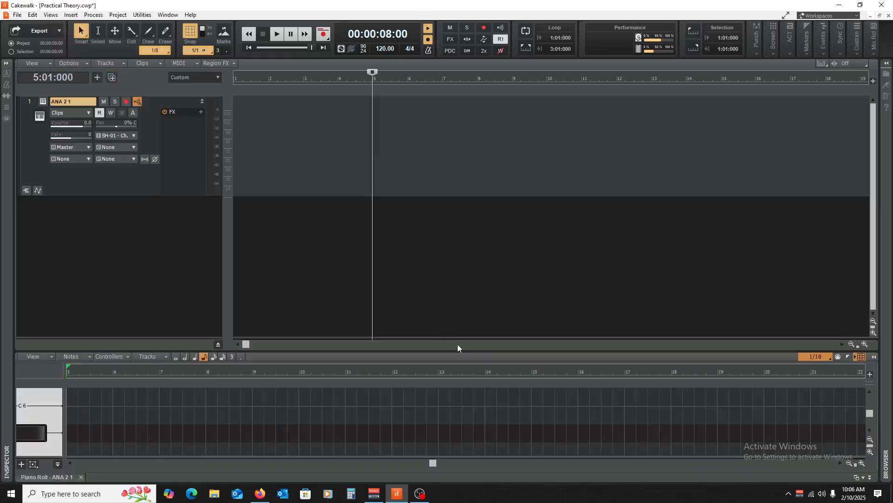
pyautogui.moveTo(458, 352); pyautogui.dragTo(460, 214)
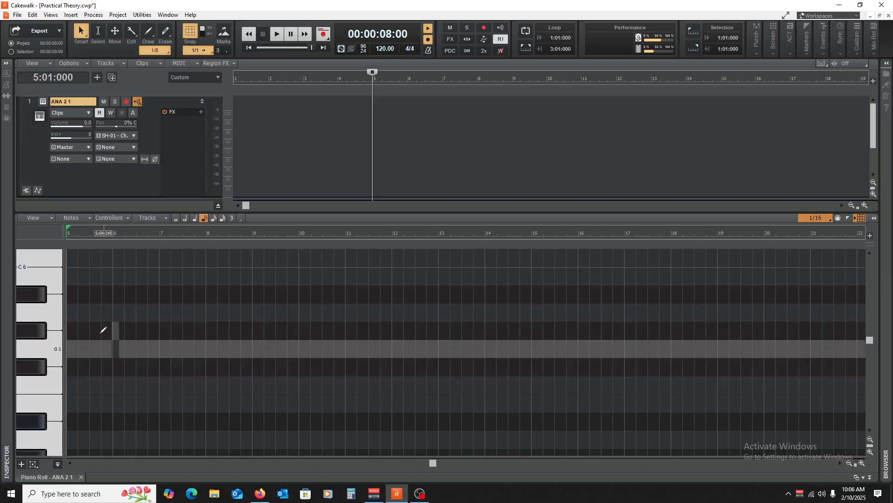
pyautogui.click(27, 304)
pyautogui.scroll(1, 33, 312)
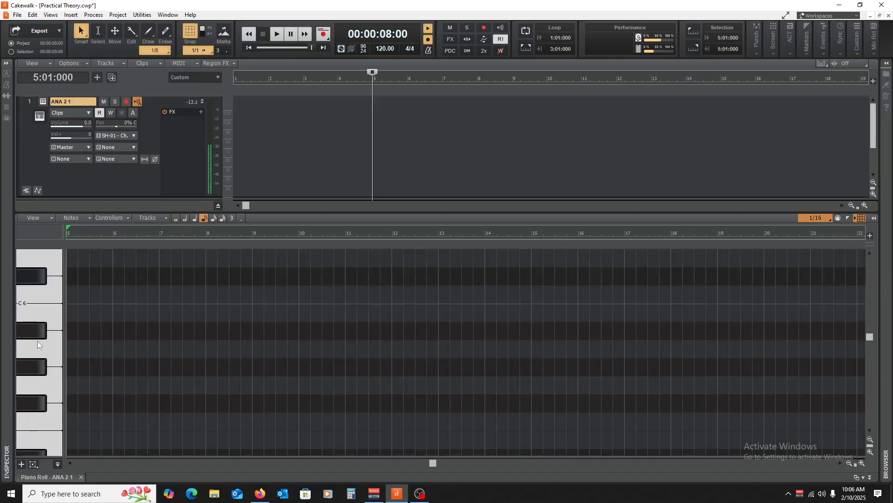
# Draw an A5 note two bars long, place it at 1:01:000 and play it back.
pyautogui.click(71, 348)
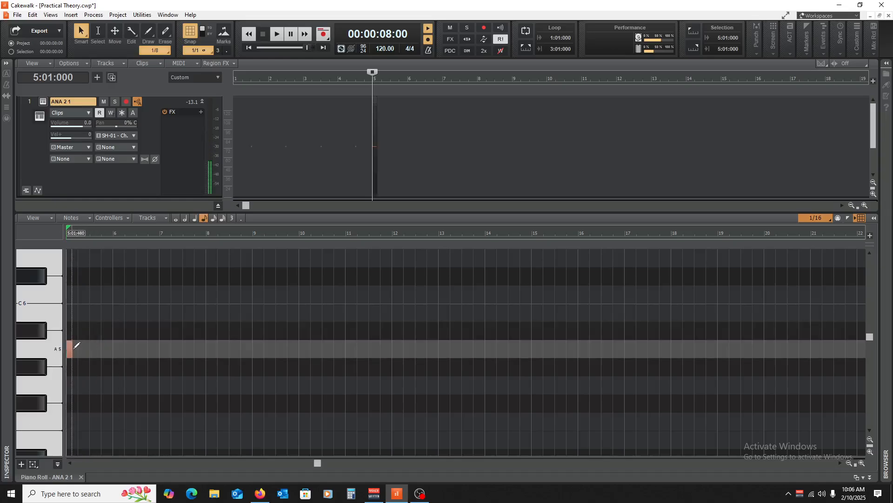
pyautogui.moveTo(72, 349); pyautogui.dragTo(162, 364)
pyautogui.press('w')
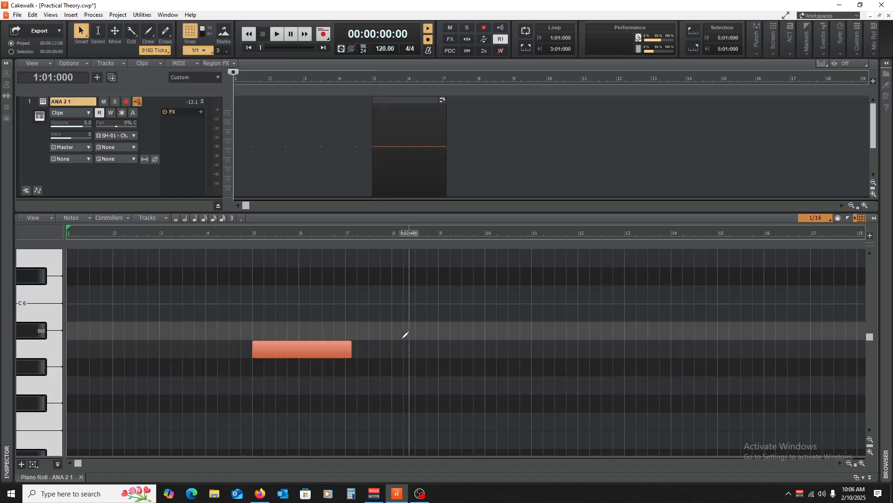
pyautogui.moveTo(352, 353); pyautogui.dragTo(92, 351)
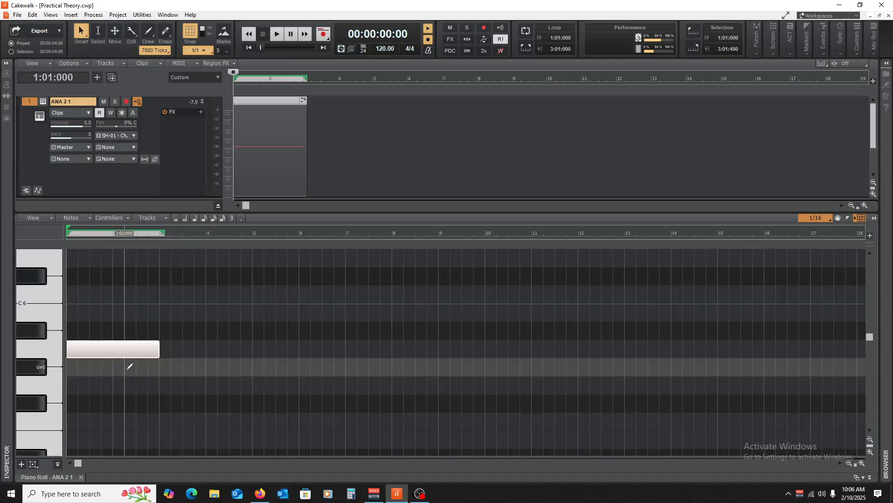
pyautogui.press('space')
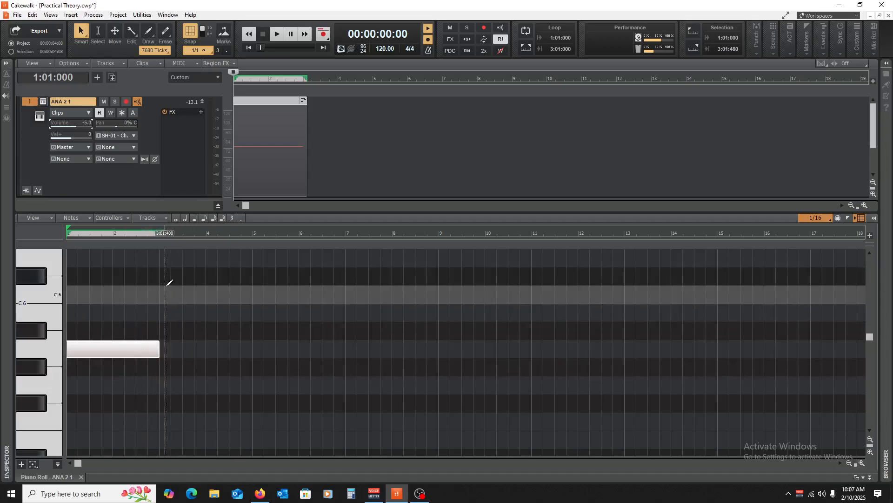
# Close the Piano Roll, bounce the MIDI note to a clip and freeze the ANA 2 track to audio.
pyautogui.click(81, 477)
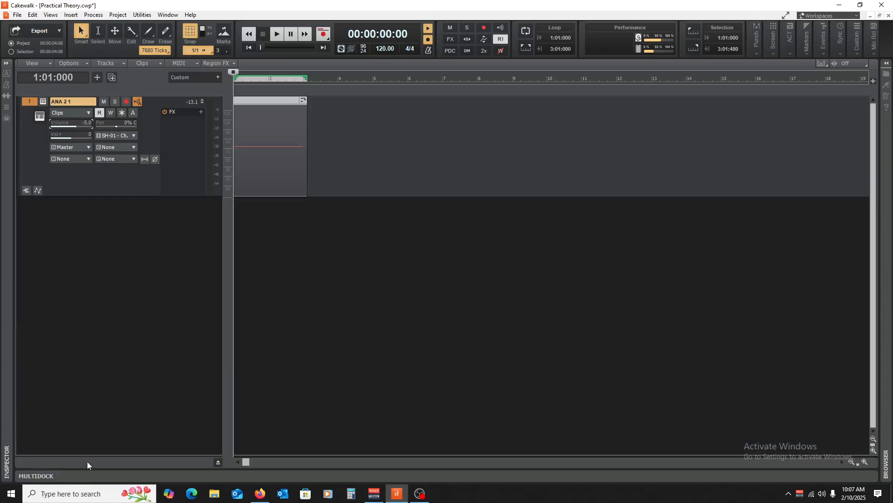
pyautogui.rightClick(269, 157)
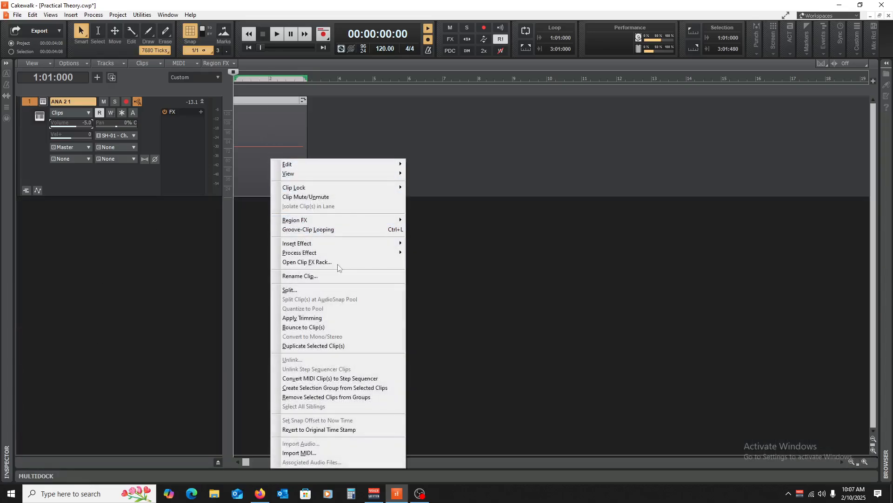
pyautogui.click(345, 325)
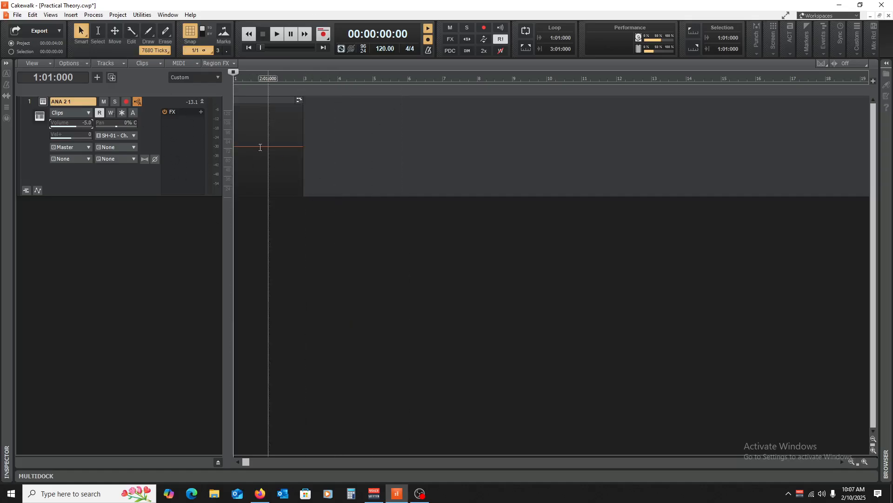
pyautogui.click(121, 112)
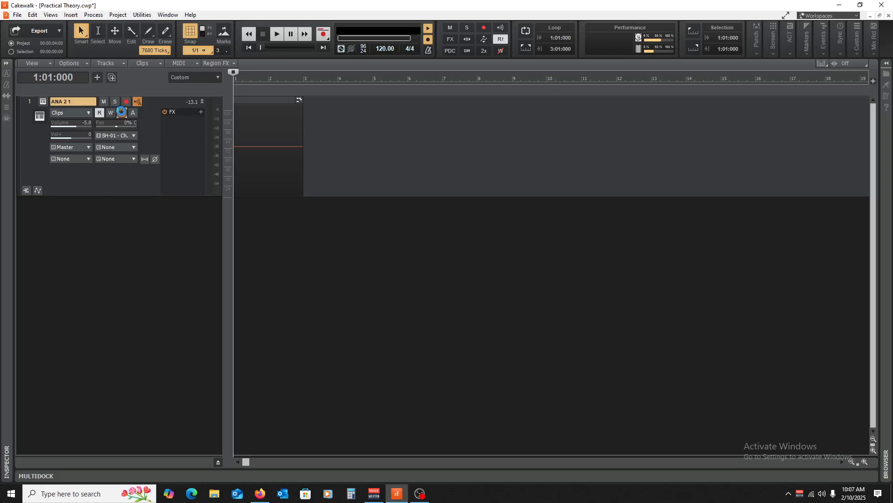
# Enlarge the frozen ANA 2 track and examine its waveform at the level of individual sine cycles.
pyautogui.click(202, 101)
pyautogui.moveTo(162, 107); pyautogui.dragTo(167, 227)
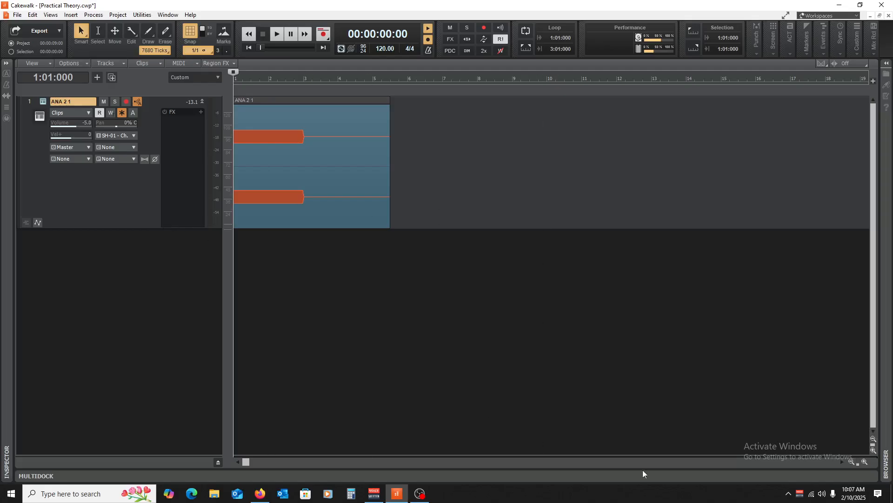
pyautogui.click(864, 460)
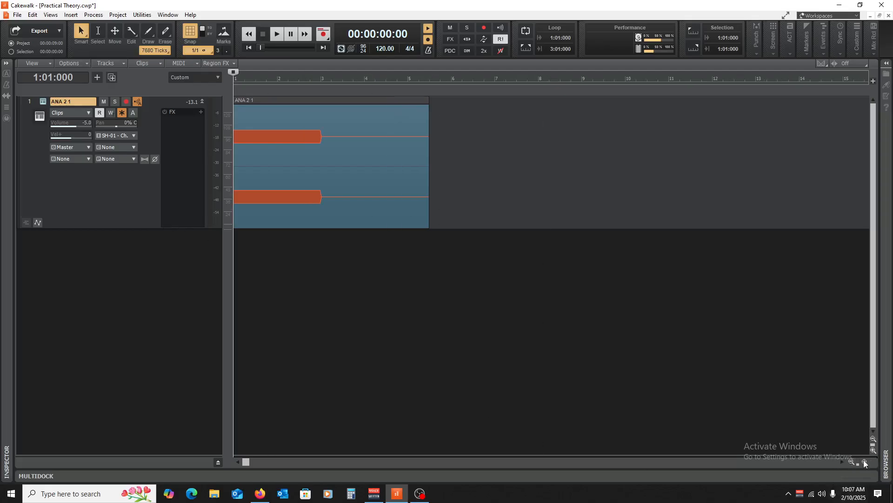
pyautogui.click(865, 461)
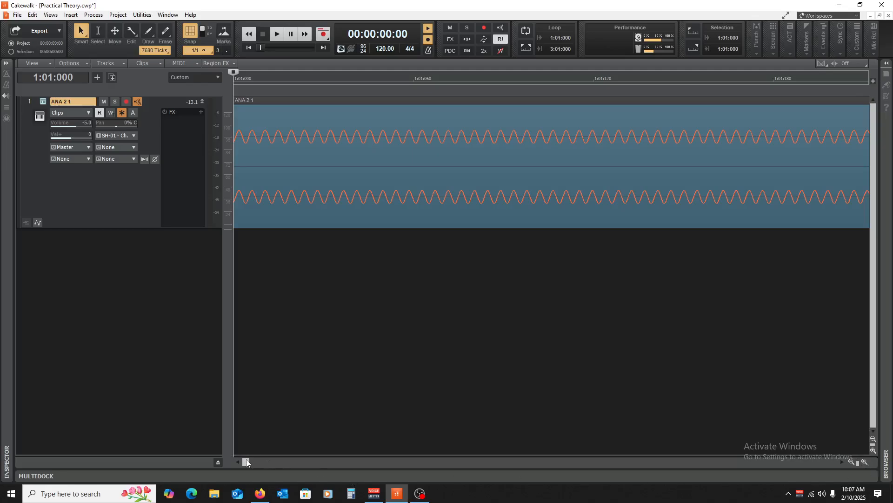
pyautogui.moveTo(246, 460); pyautogui.dragTo(229, 479)
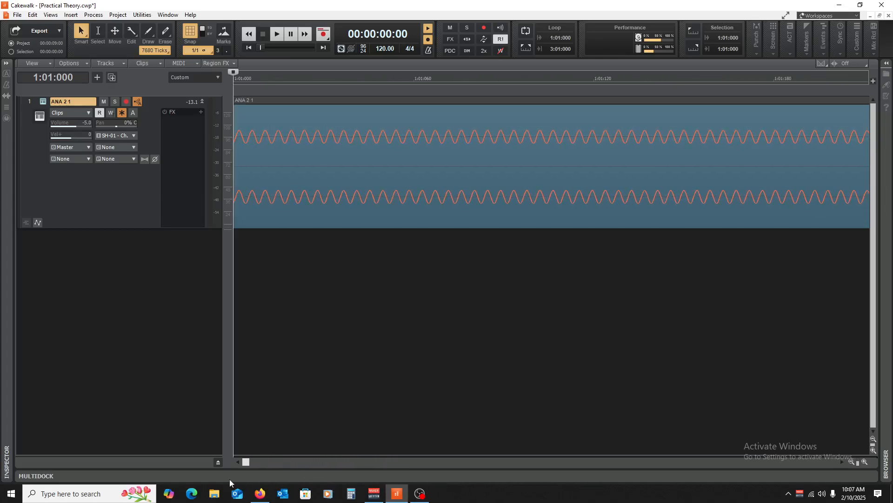
# Collapse the ANA 2 track and insert five audio tracks below it.
pyautogui.click(203, 102)
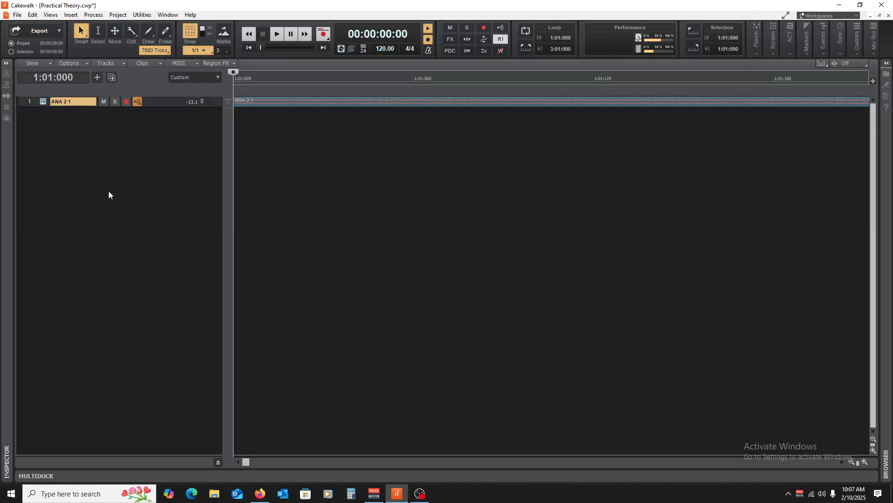
pyautogui.rightClick(79, 140)
pyautogui.click(106, 161)
pyautogui.rightClick(85, 145)
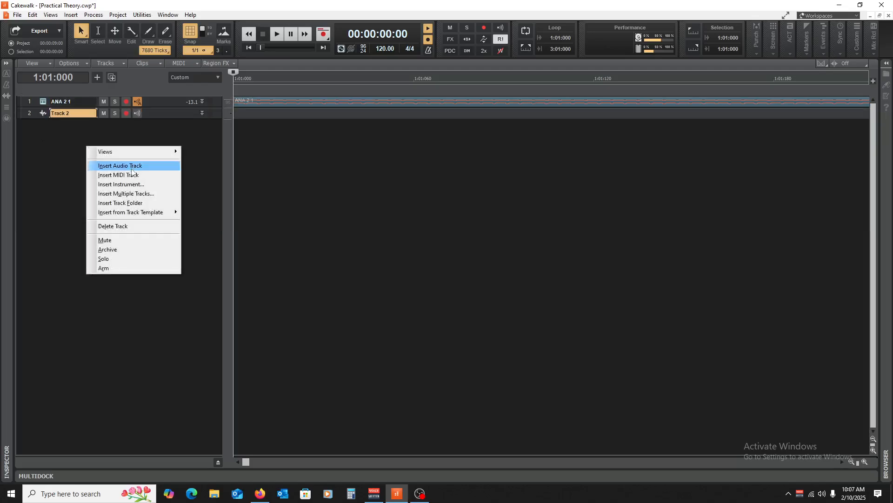
pyautogui.click(131, 169)
pyautogui.rightClick(88, 161)
pyautogui.click(88, 178)
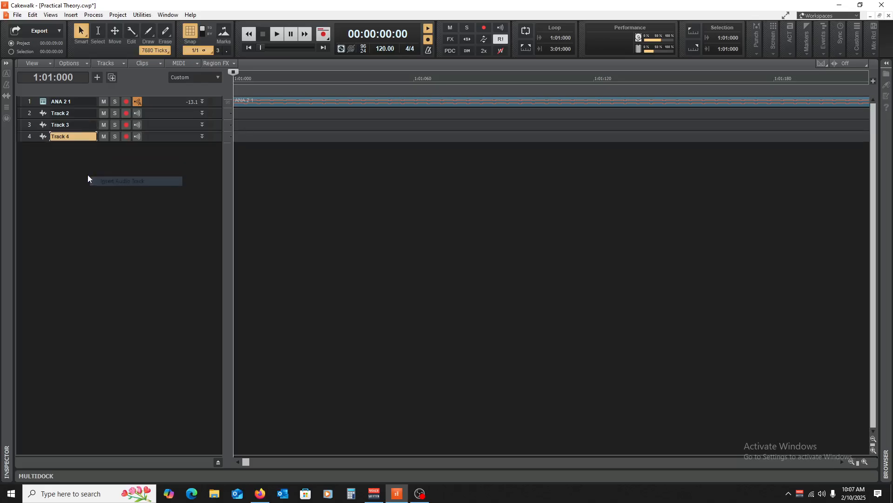
pyautogui.rightClick(87, 174)
pyautogui.click(119, 193)
pyautogui.rightClick(100, 191)
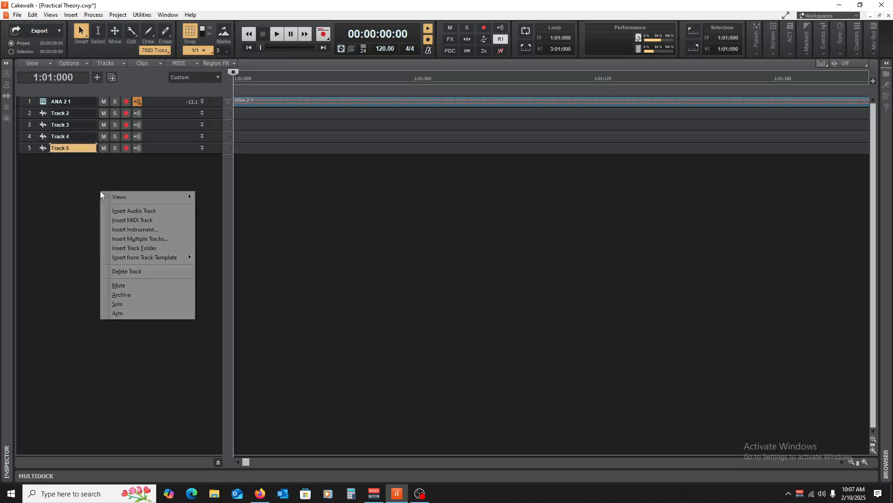
pyautogui.click(123, 211)
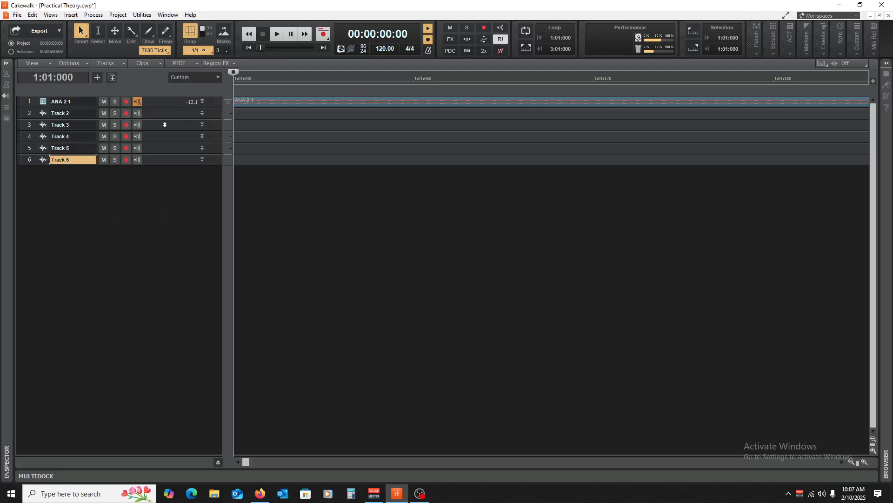
# Move the frozen ANA 2 clip to Track 2 and copy it to Tracks 3 through 6, all starting at bar 1.
pyautogui.moveTo(160, 119); pyautogui.dragTo(159, 178)
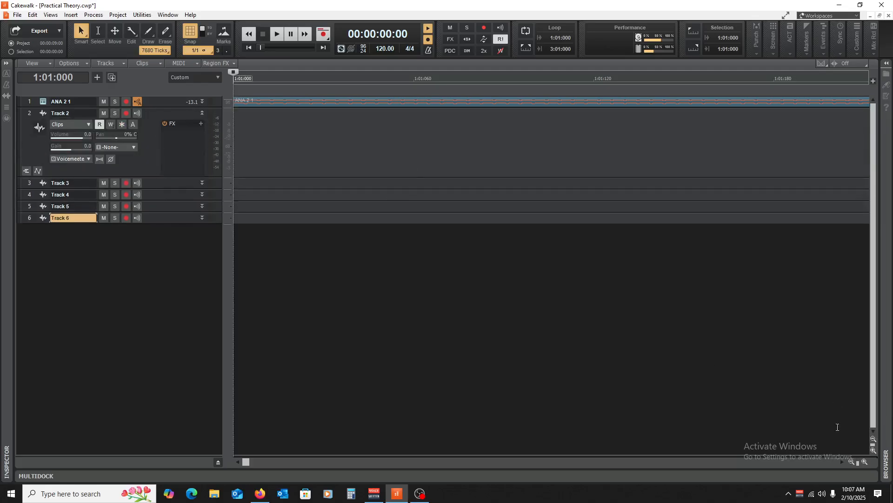
pyautogui.click(853, 462)
pyautogui.click(853, 462)
pyautogui.click(853, 463)
pyautogui.click(853, 462)
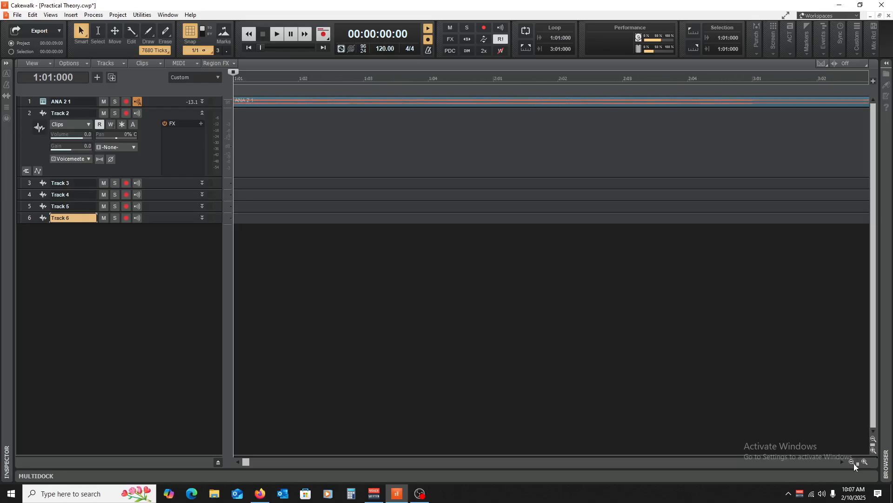
pyautogui.click(853, 462)
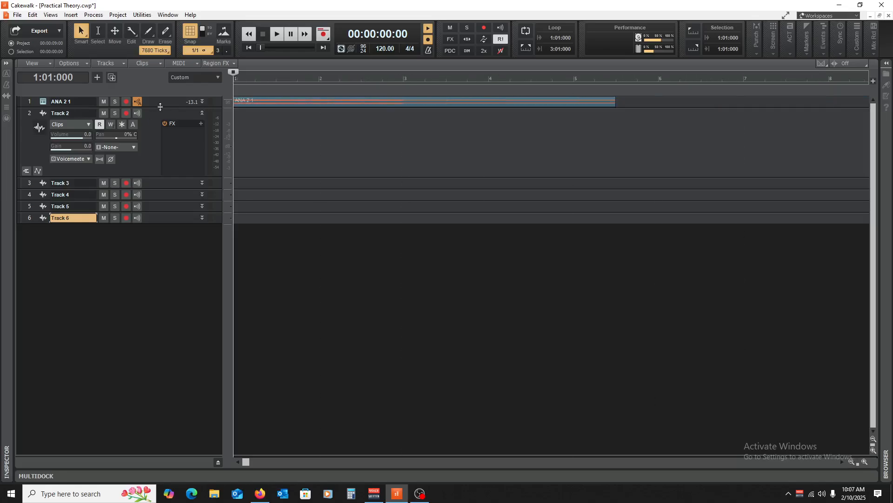
pyautogui.moveTo(160, 107); pyautogui.dragTo(162, 180)
pyautogui.click(259, 110)
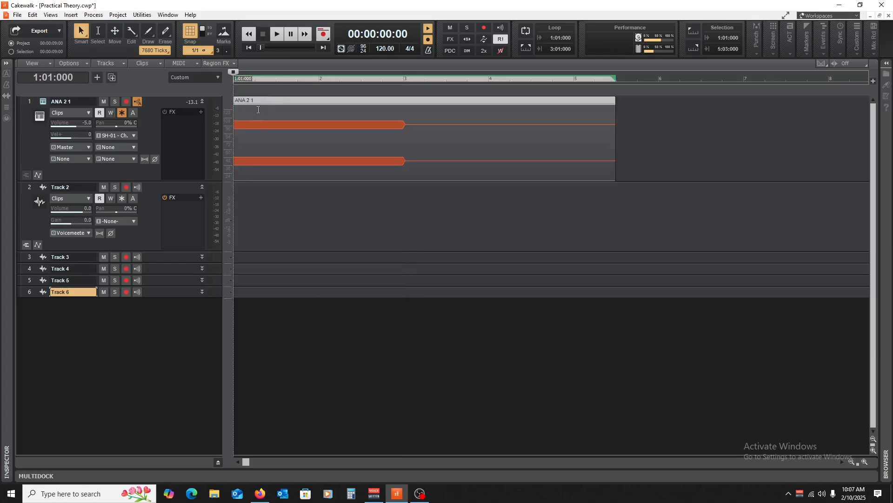
pyautogui.moveTo(256, 102); pyautogui.dragTo(251, 291)
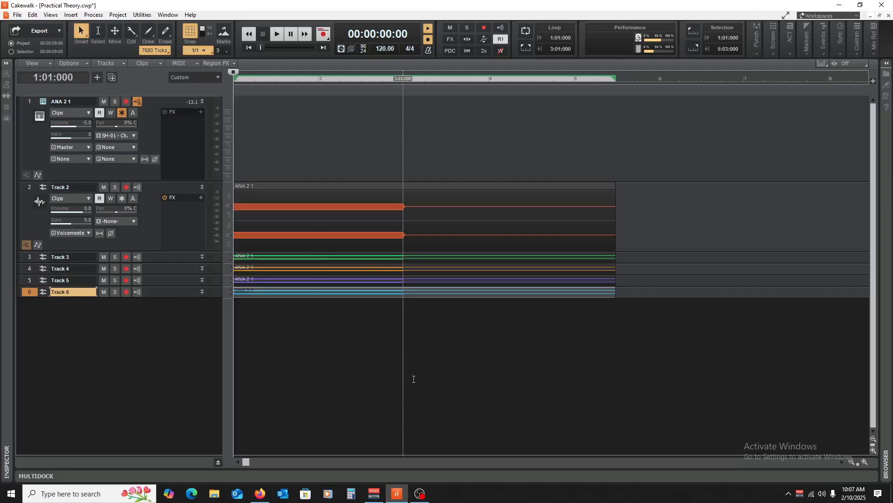
pyautogui.click(339, 379)
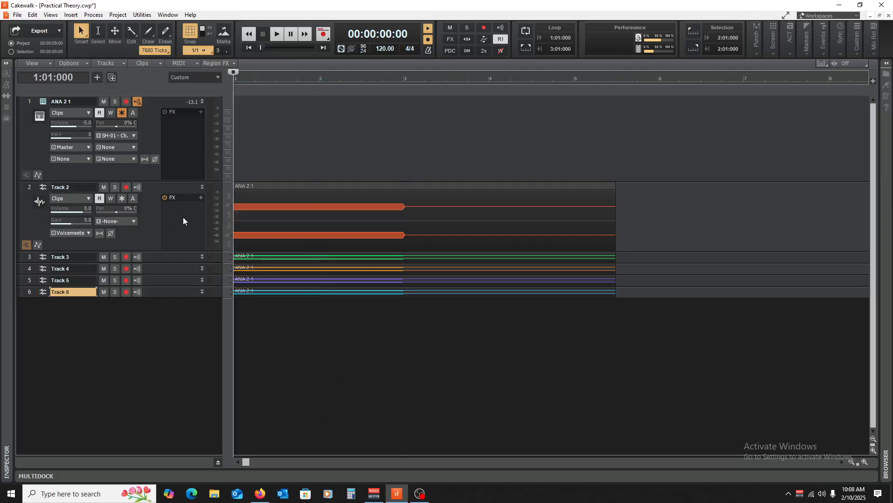
# Rename Track 2 as Original, Track 3 as Sine 2 and Track 4 as Sine 3.
pyautogui.click(865, 461)
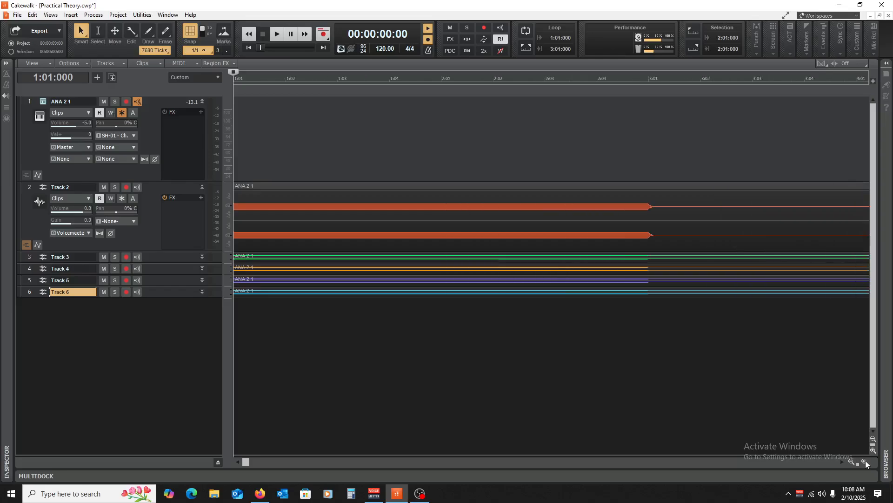
pyautogui.click(866, 460)
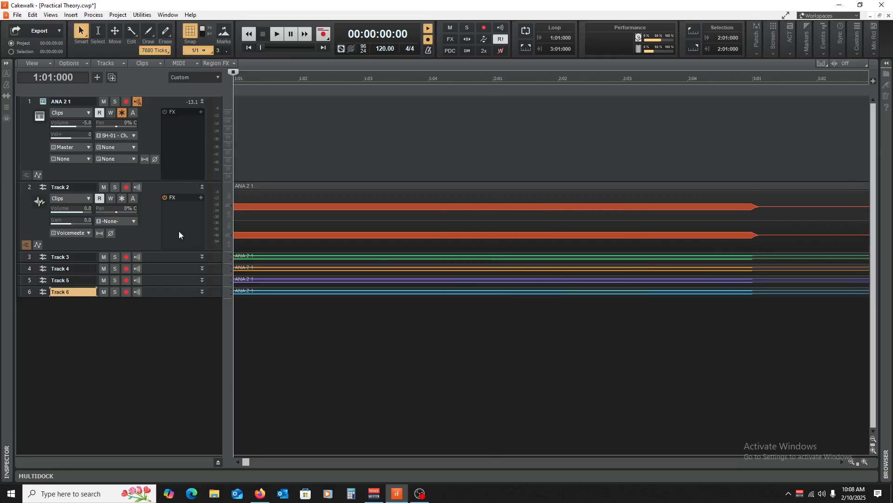
pyautogui.doubleClick(82, 186)
pyautogui.write('Original')
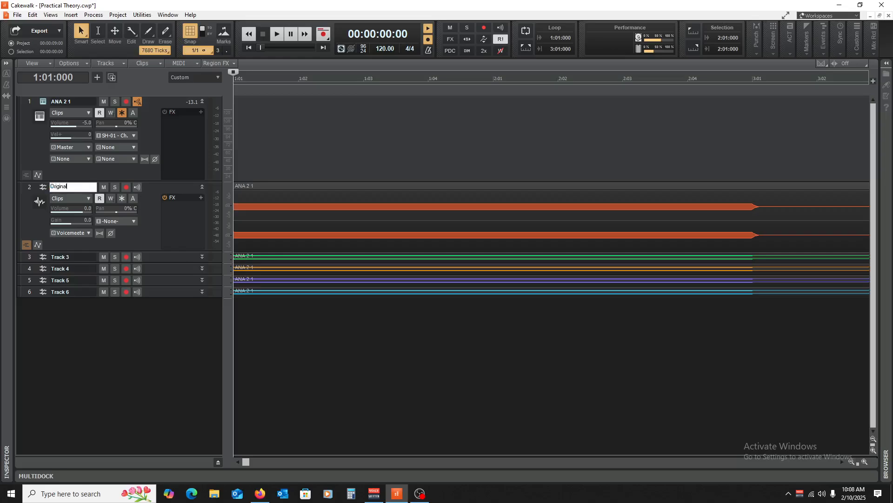
pyautogui.doubleClick(89, 257)
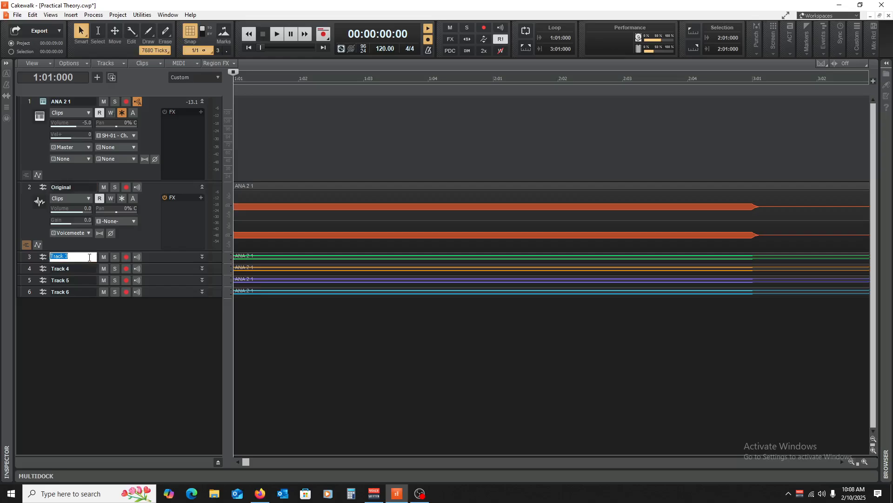
pyautogui.write('Sine 2')
pyautogui.doubleClick(87, 269)
pyautogui.write('Sine')
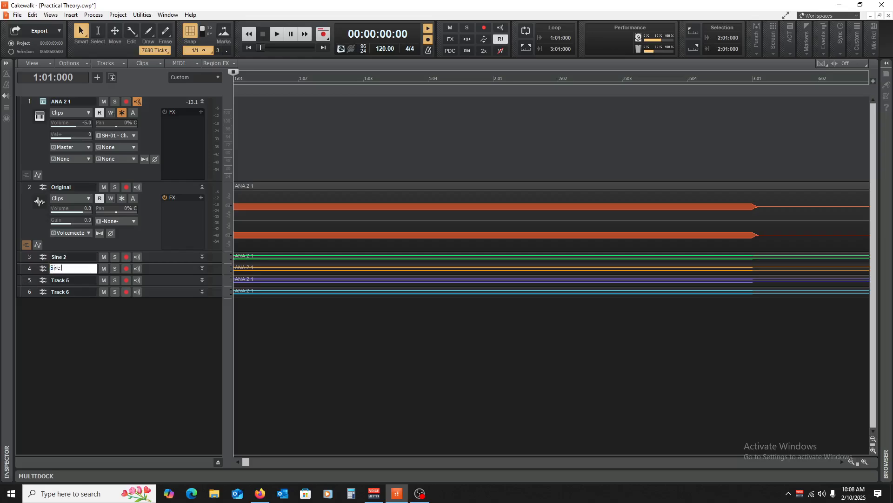
# Rename Track 5 as Sine 4 and Track 6 as Sine 5, leaving the Sine 5 track collapsed.
pyautogui.doubleClick(64, 280)
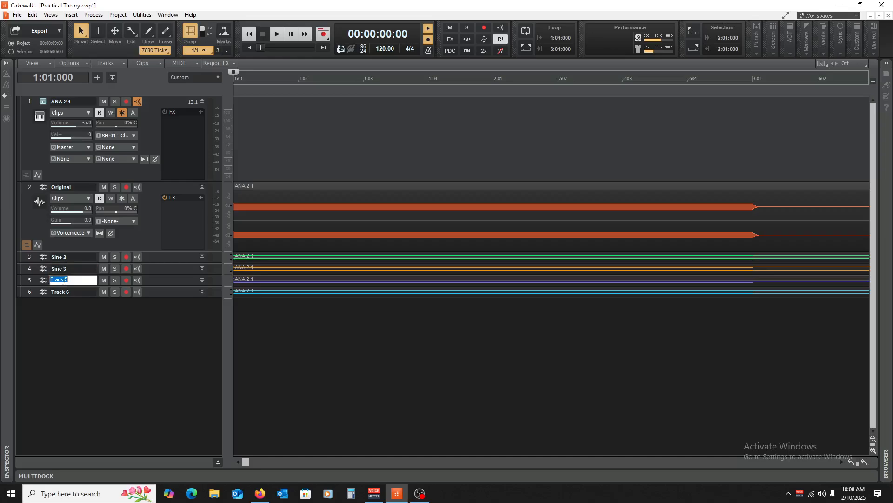
pyautogui.write('Sine 4')
pyautogui.doubleClick(82, 297)
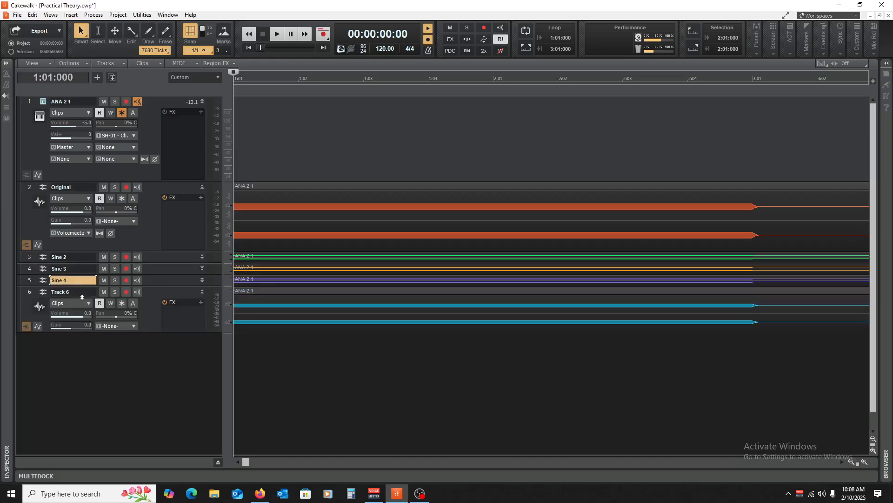
pyautogui.doubleClick(78, 292)
pyautogui.write('Sine 5')
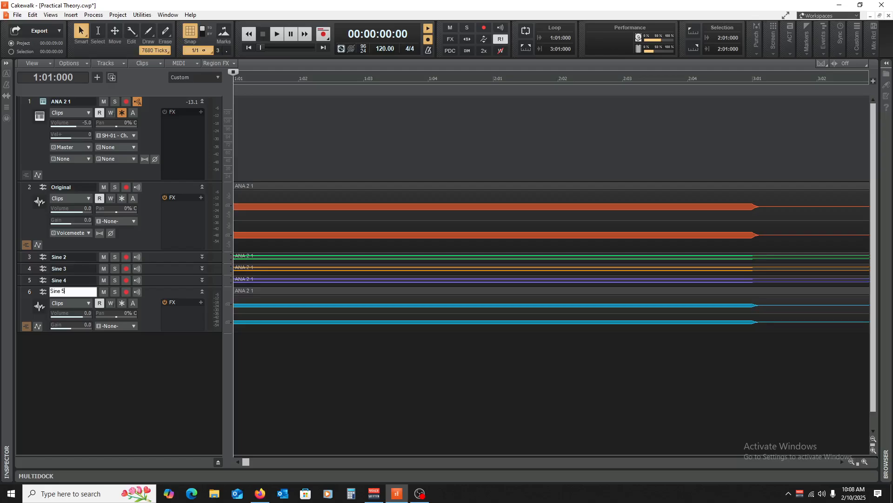
pyautogui.press('Return')
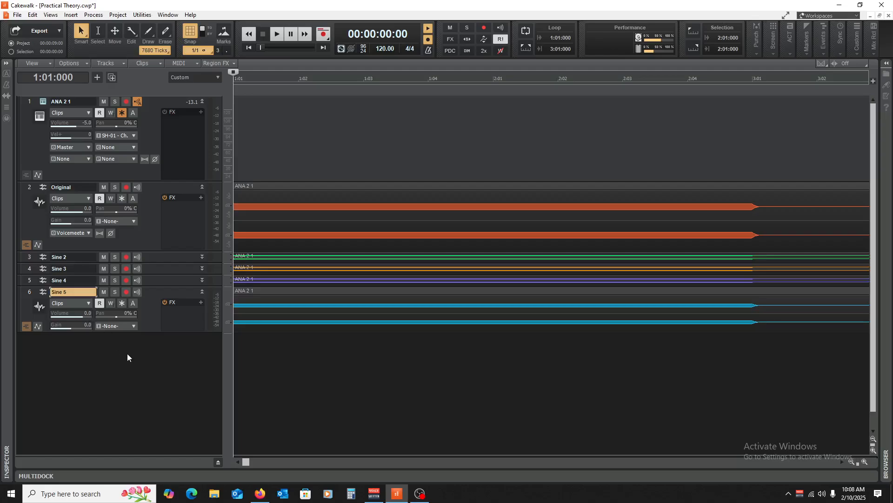
pyautogui.click(202, 292)
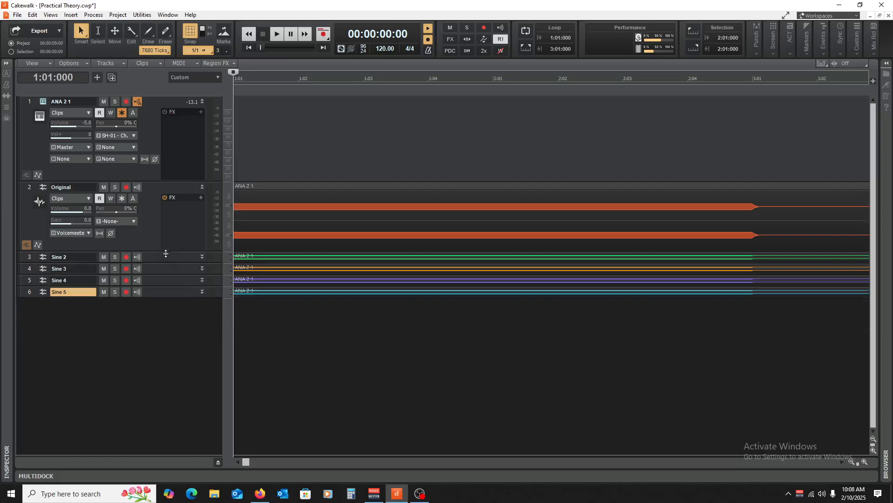
# Select the Original track through the Sine 5 track and route all their outputs to Master.
pyautogui.moveTo(165, 253); pyautogui.dragTo(164, 277)
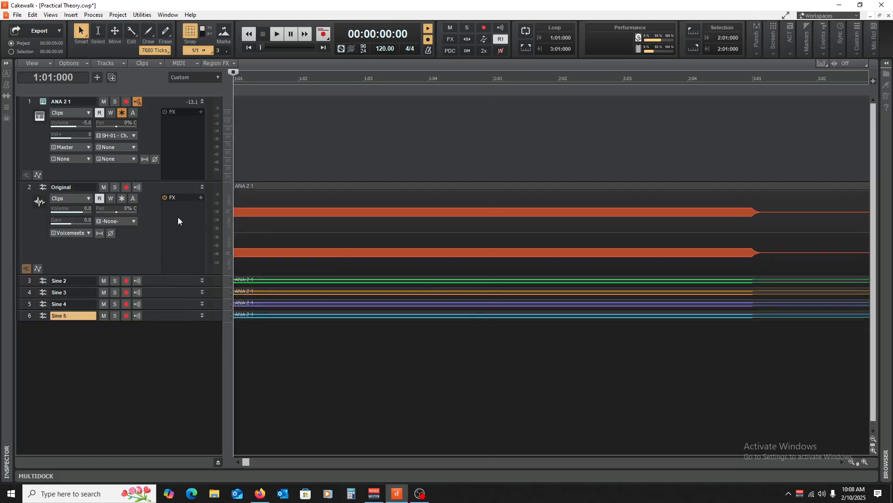
pyautogui.moveTo(30, 188); pyautogui.dragTo(45, 370)
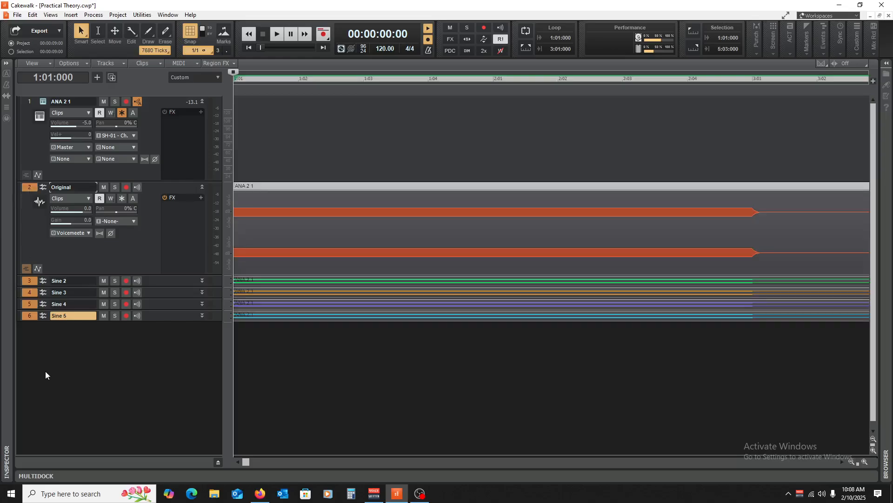
pyautogui.click(86, 233)
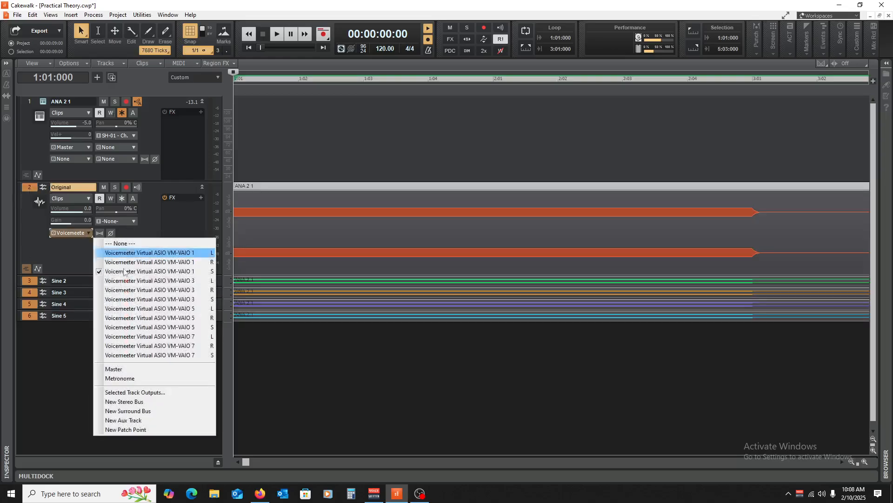
pyautogui.click(157, 369)
# Collapse the Original track, enlarge Sine 2 and insert the SoundShifter Pitch Stereo effect on it.
pyautogui.moveTo(156, 288); pyautogui.dragTo(157, 336)
pyautogui.click(202, 187)
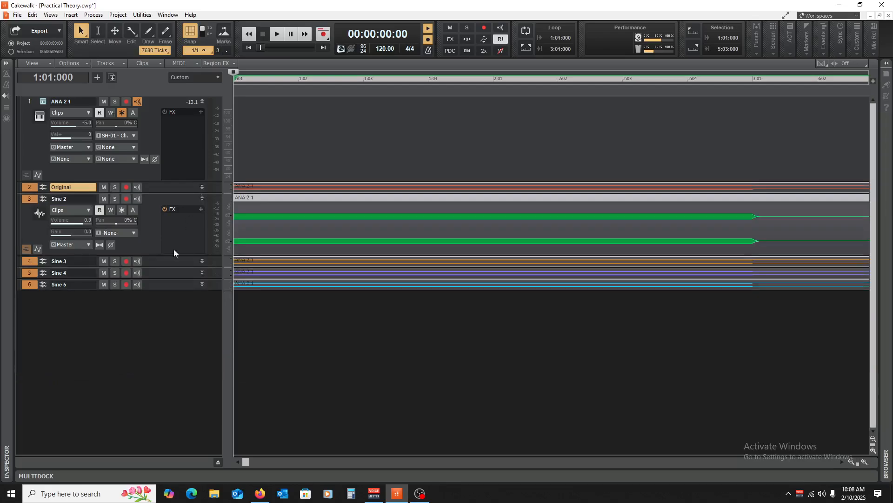
pyautogui.moveTo(166, 257); pyautogui.dragTo(164, 288)
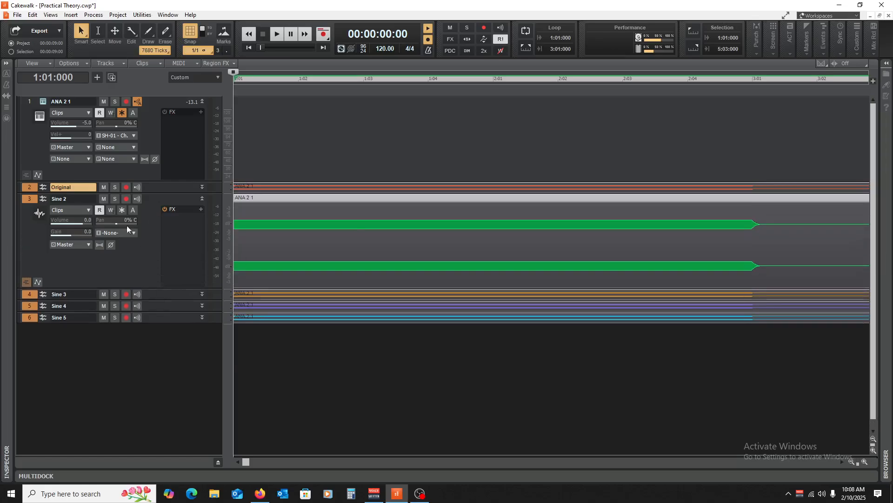
pyautogui.click(175, 222)
pyautogui.rightClick(192, 222)
pyautogui.moveTo(261, 244)
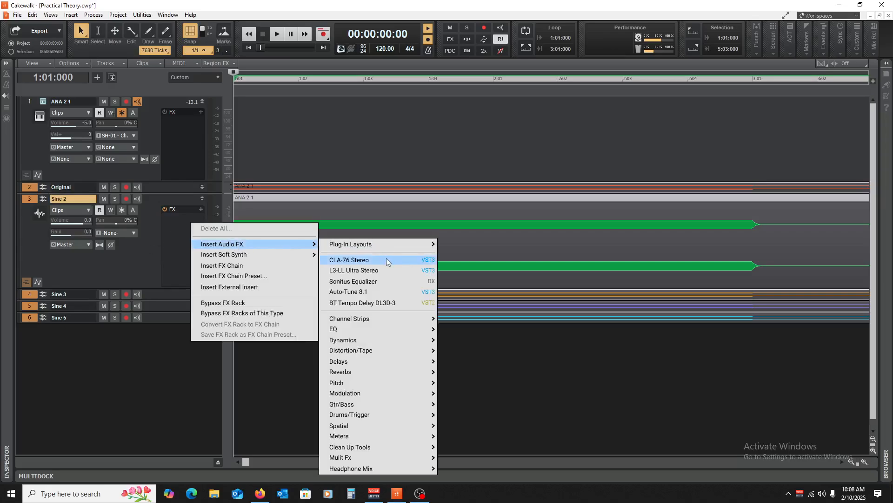
pyautogui.moveTo(385, 382)
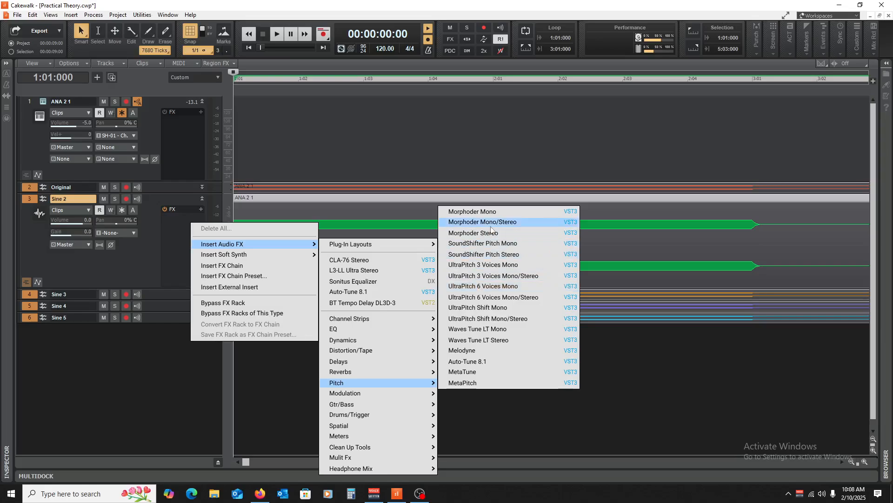
pyautogui.click(504, 255)
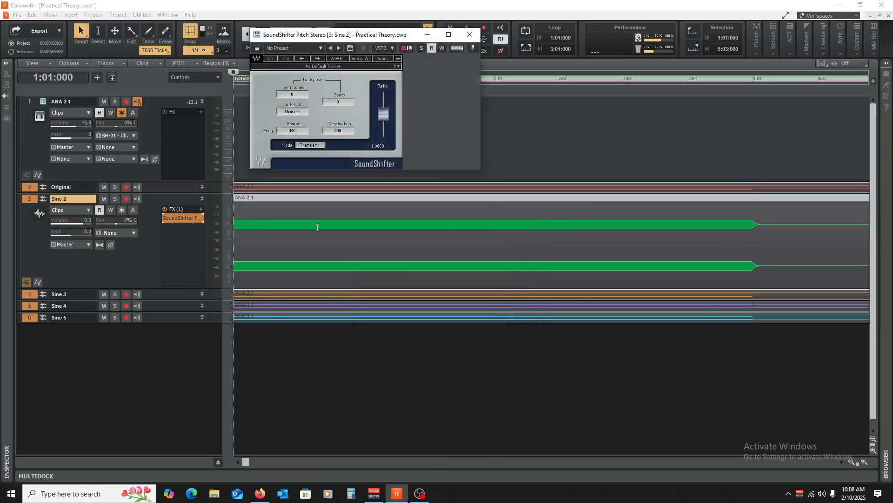
# Raise the semitone transposition in Sine 2's SoundShifter effect and close the plug-in window.
pyautogui.moveTo(365, 37); pyautogui.dragTo(373, 114)
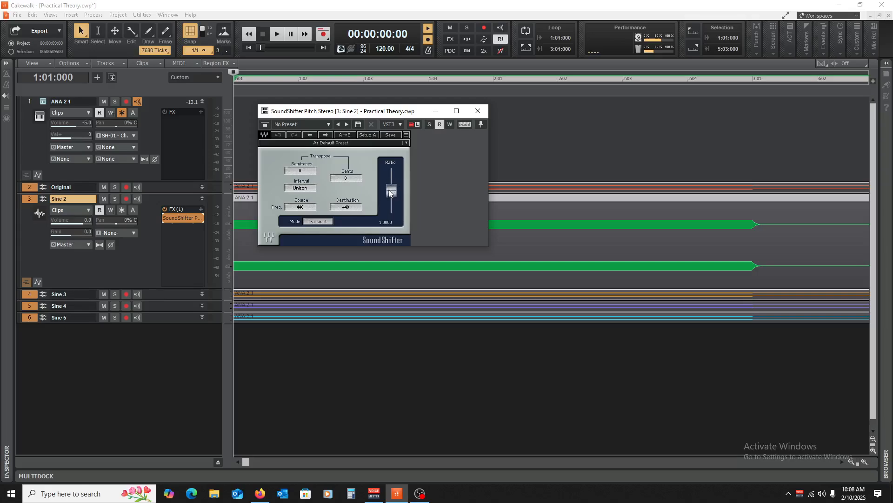
pyautogui.moveTo(300, 171); pyautogui.dragTo(300, 143)
pyautogui.click(477, 112)
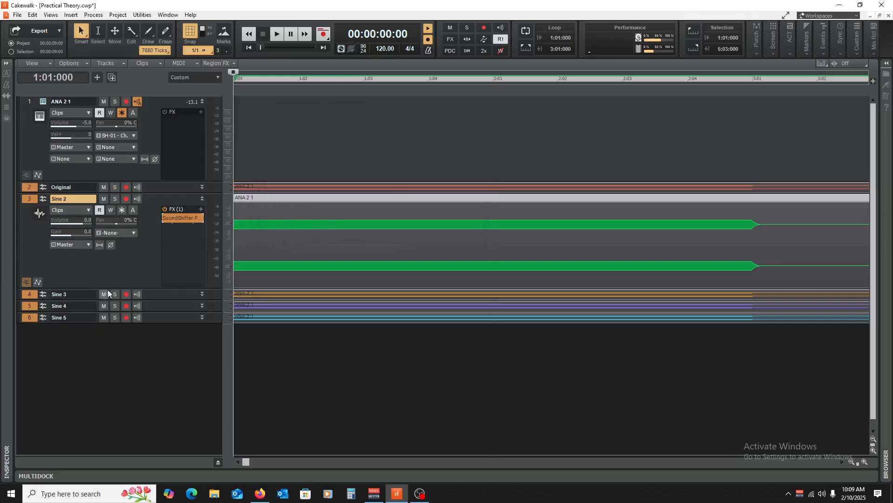
# Mute Sine 3, Sine 4 and Sine 5, and play back the Original and Sine 2 tracks together.
pyautogui.moveTo(104, 294); pyautogui.dragTo(104, 318)
pyautogui.press('space')
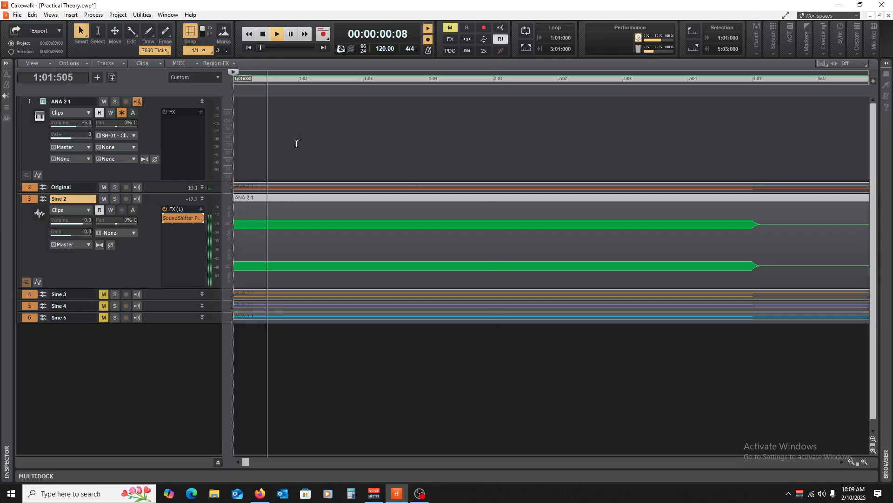
pyautogui.press('space')
pyautogui.press('space')
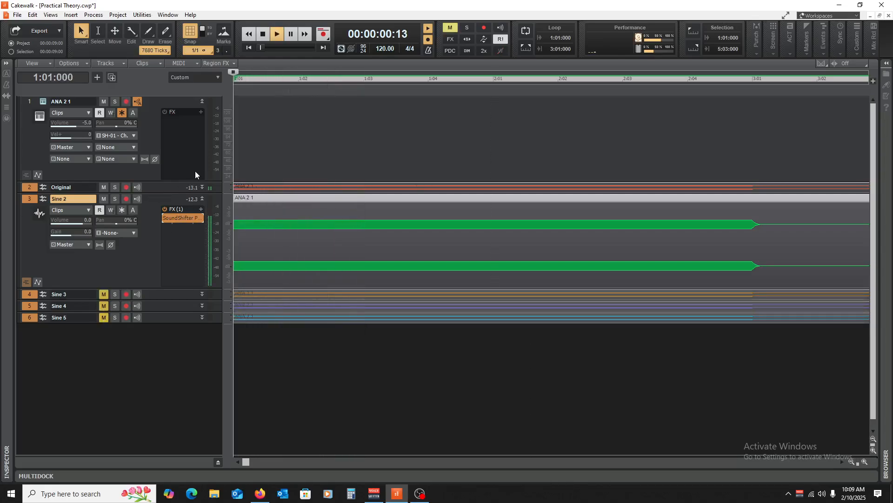
pyautogui.press('space')
# Enlarge the Original track, set its volume to -5.0 and Sine 2's volume to -10.0, and clear the track selection.
pyautogui.moveTo(151, 193); pyautogui.dragTo(149, 234)
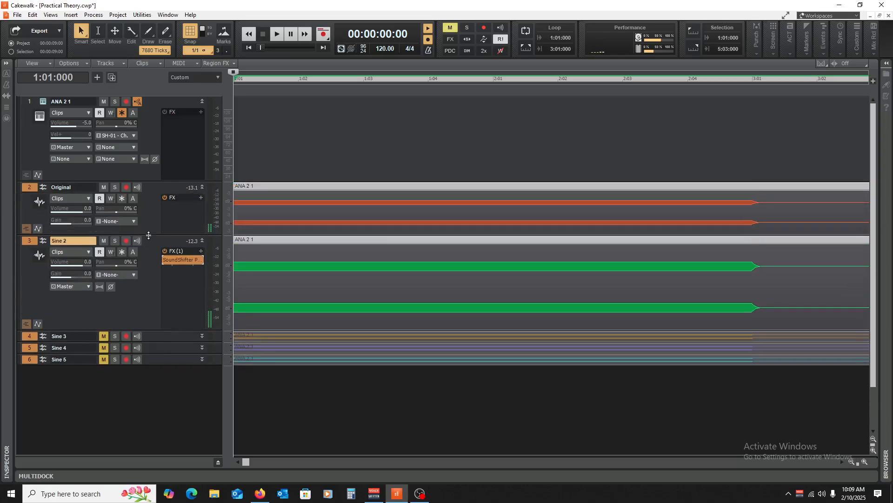
pyautogui.moveTo(85, 211); pyautogui.dragTo(74, 211)
pyautogui.click(239, 391)
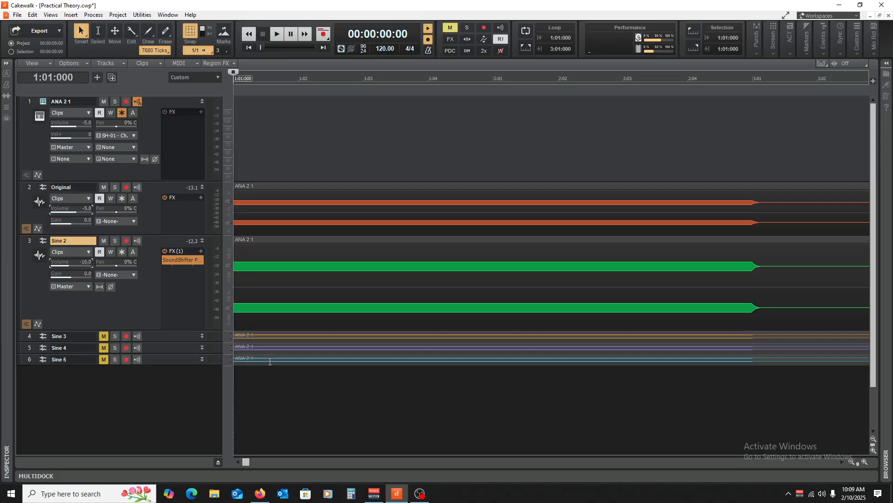
# Play back the Original and Sine 2 tracks together to hear the new volume balance.
pyautogui.press('space')
pyautogui.press('space')
pyautogui.press('space')
pyautogui.press('space')
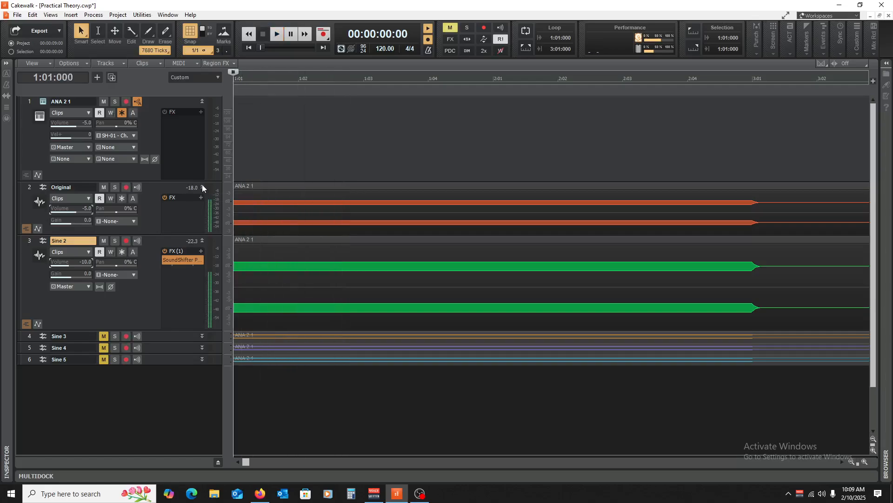
# Collapse the Original and Sine 2 tracks, enlarge and unmute Sine 3, and copy Sine 2's SoundShifter effect onto it.
pyautogui.click(202, 187)
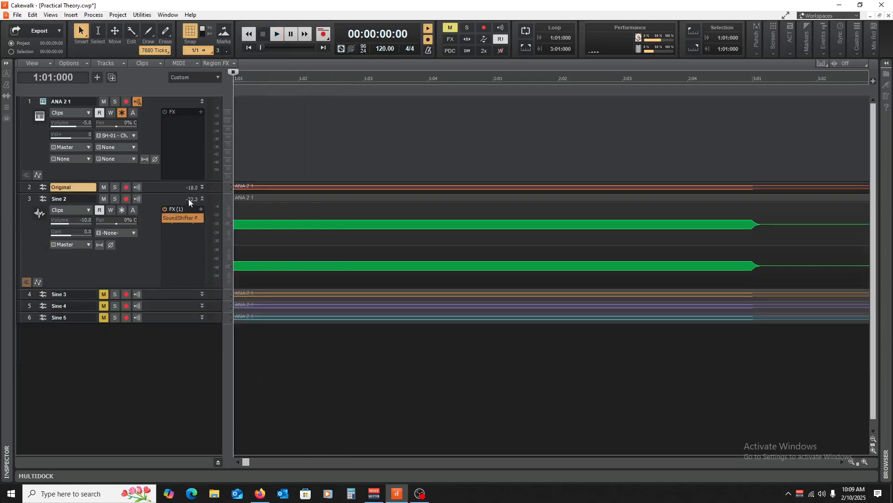
pyautogui.click(202, 200)
pyautogui.moveTo(161, 215); pyautogui.dragTo(153, 283)
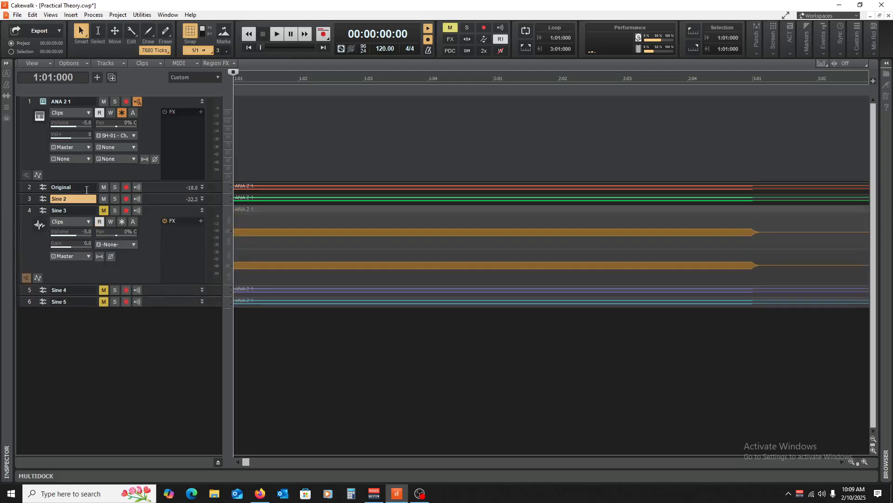
pyautogui.click(103, 211)
pyautogui.moveTo(159, 205); pyautogui.dragTo(186, 264)
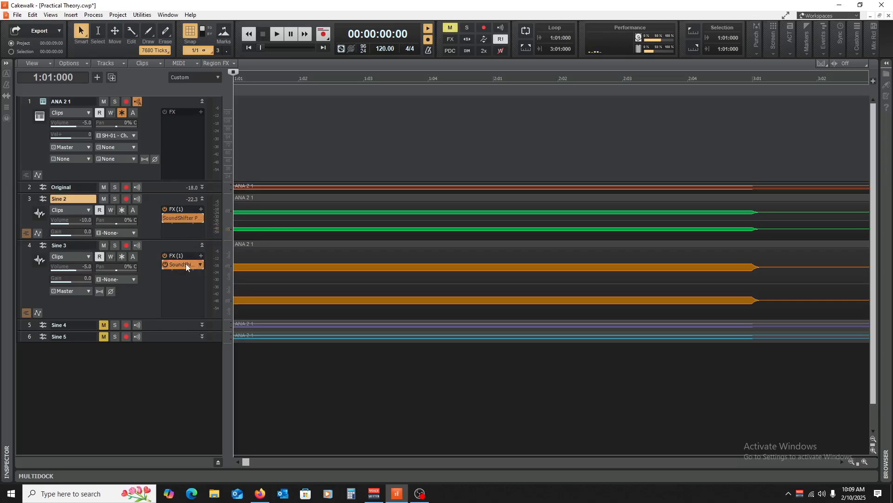
# Open Sine 3's SoundShifter effect and set its transposition to 4 semitones and 0 cents.
pyautogui.doubleClick(184, 263)
pyautogui.moveTo(392, 180)
pyautogui.mouseDown()
pyautogui.moveTo(392, 206)
pyautogui.moveTo(392, 185)
pyautogui.mouseUp()
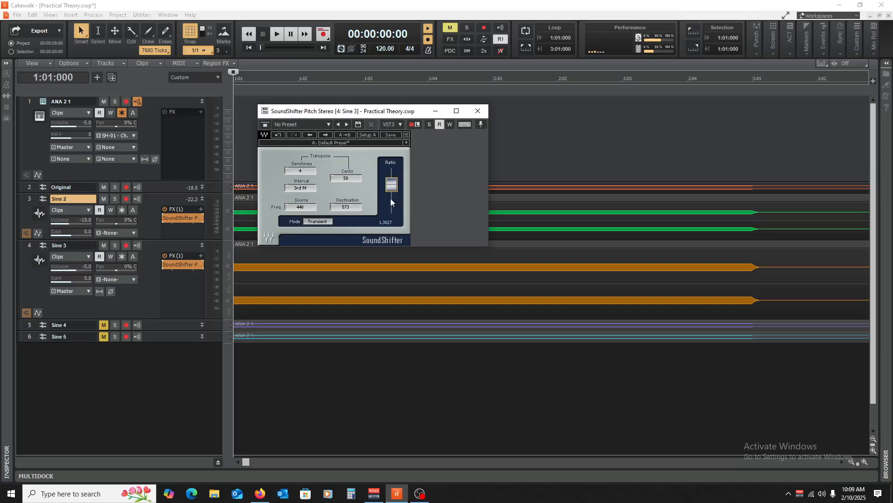
pyautogui.click(382, 223)
pyautogui.write('0.5')
pyautogui.press('Return')
pyautogui.moveTo(394, 210)
pyautogui.mouseDown()
pyautogui.moveTo(394, 186)
pyautogui.moveTo(394, 210)
pyautogui.mouseUp()
pyautogui.moveTo(310, 172); pyautogui.dragTo(310, 144)
pyautogui.moveTo(310, 144); pyautogui.dragTo(309, 142)
# Lower Sine 3's volume to -15.0 while comparing by playback, and close its SoundShifter window.
pyautogui.press('space')
pyautogui.press('space')
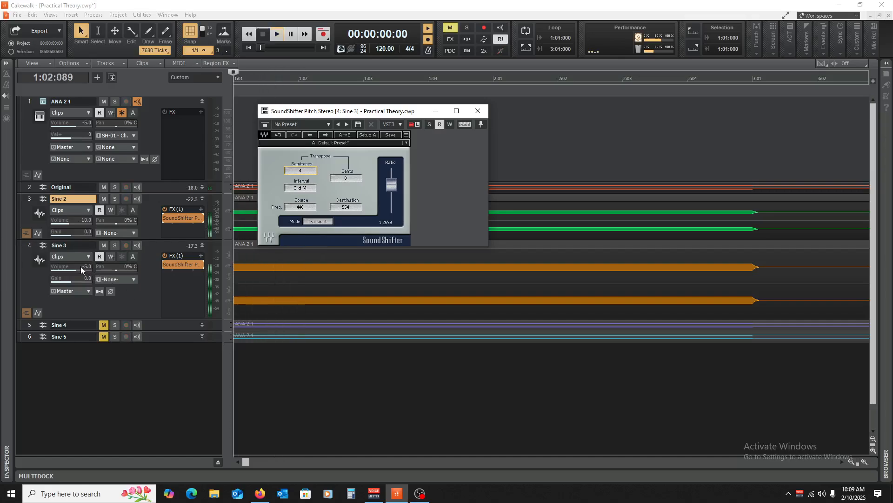
pyautogui.moveTo(80, 267); pyautogui.dragTo(69, 266)
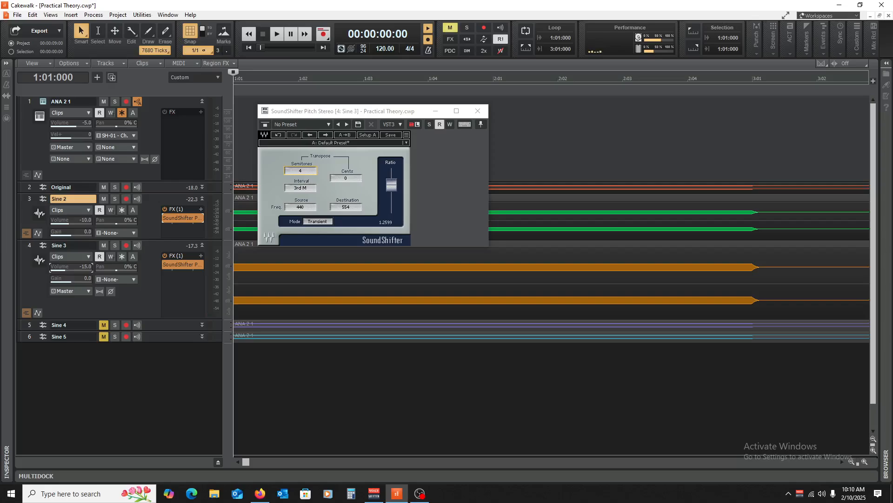
pyautogui.press('space')
pyautogui.press('space')
pyautogui.press('space')
pyautogui.press('space')
pyautogui.click(478, 110)
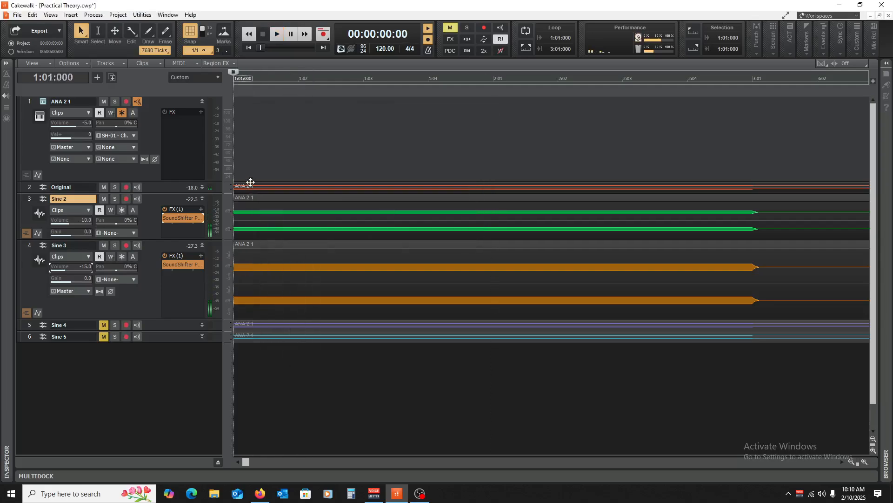
# Collapse Sine 2 and Sine 3, enlarge and unmute Sine 4, and copy Sine 3's SoundShifter effect onto it.
pyautogui.click(202, 198)
pyautogui.click(202, 210)
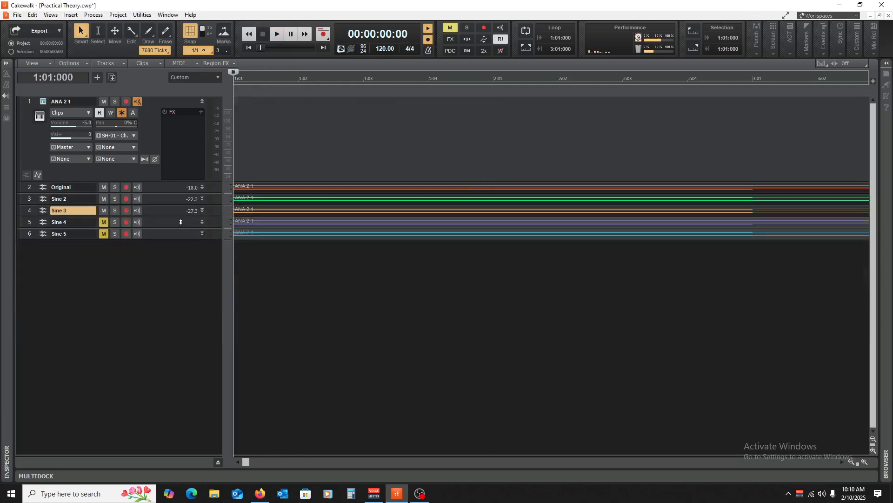
pyautogui.moveTo(173, 227); pyautogui.dragTo(161, 297)
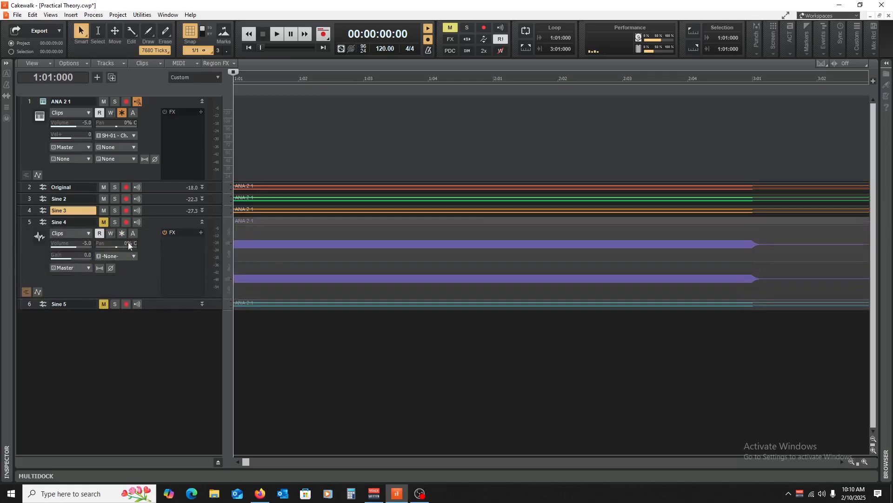
pyautogui.click(104, 224)
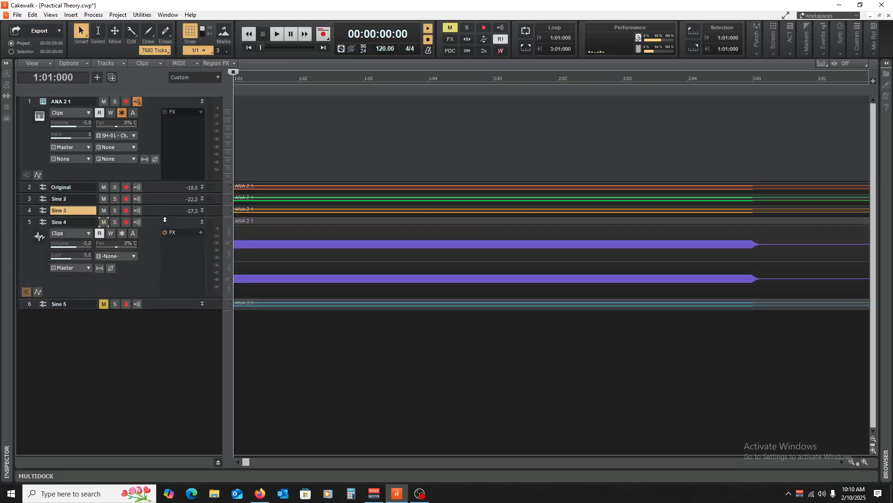
pyautogui.moveTo(165, 219); pyautogui.dragTo(188, 278)
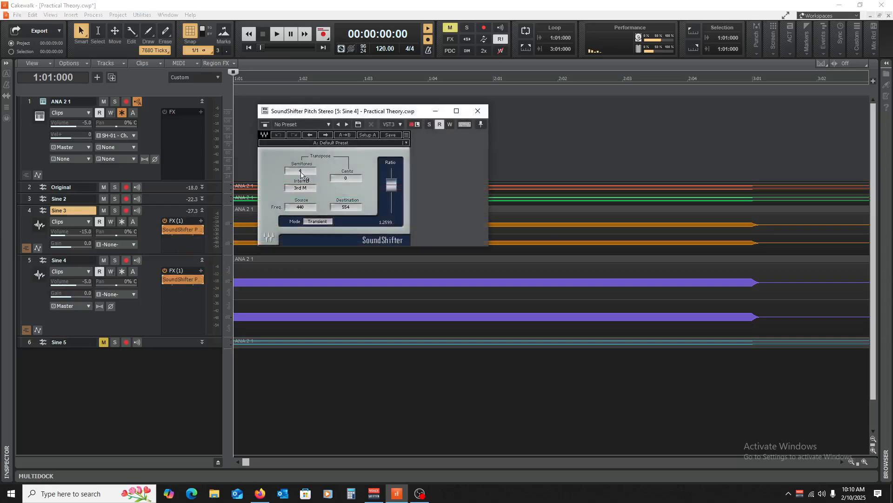
# Transpose Sine 4 by 2 semitones in SoundShifter and set its volume to -19.0 while checking the blend by playback.
pyautogui.moveTo(305, 173); pyautogui.dragTo(305, 179)
pyautogui.moveTo(83, 282); pyautogui.dragTo(89, 282)
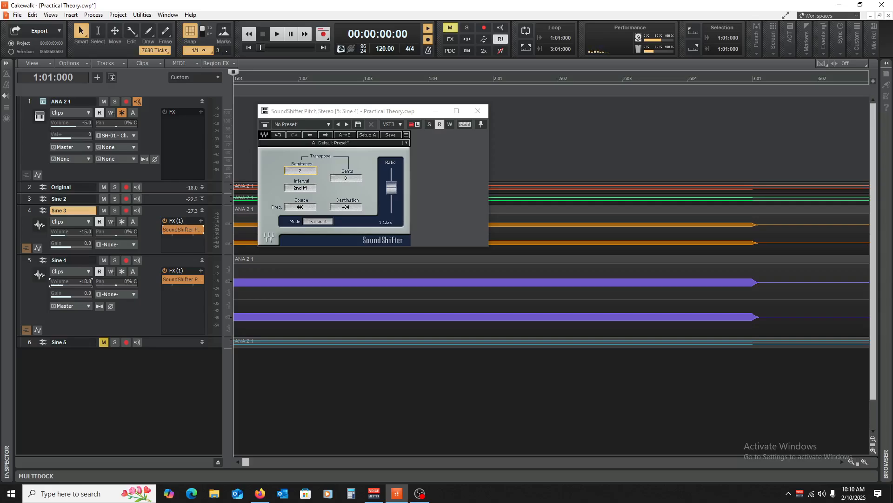
pyautogui.press('space')
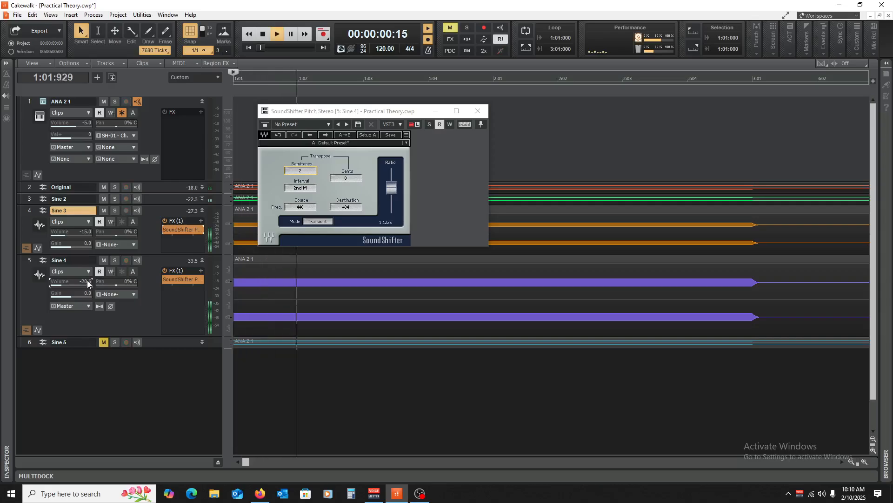
pyautogui.press('space')
pyautogui.moveTo(85, 282); pyautogui.dragTo(87, 282)
pyautogui.press('space')
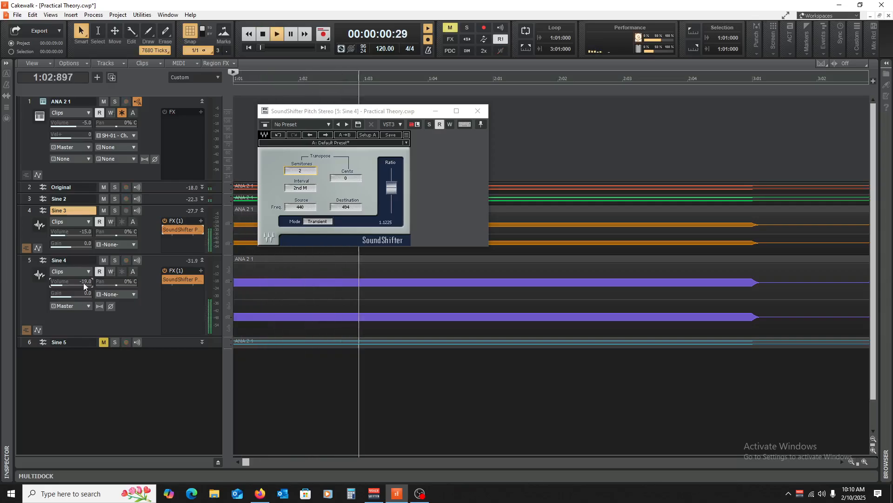
pyautogui.press('space')
pyautogui.press('space')
pyautogui.press('space')
pyautogui.press('space')
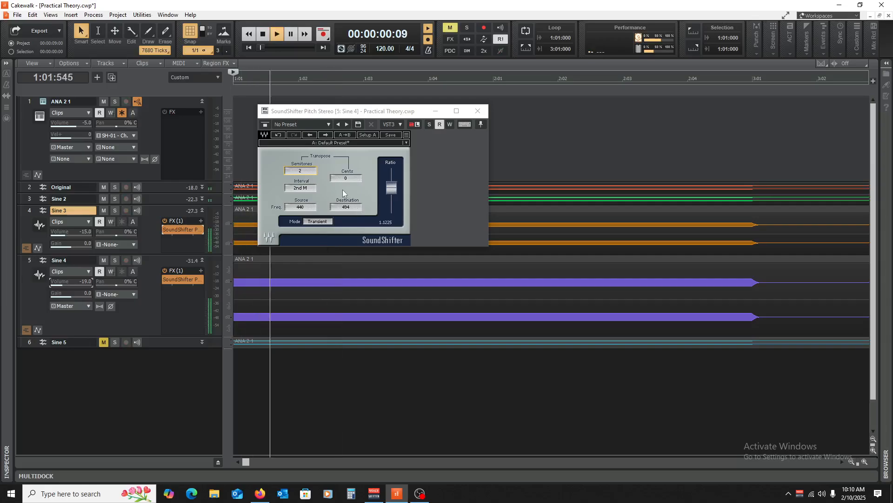
pyautogui.press('space')
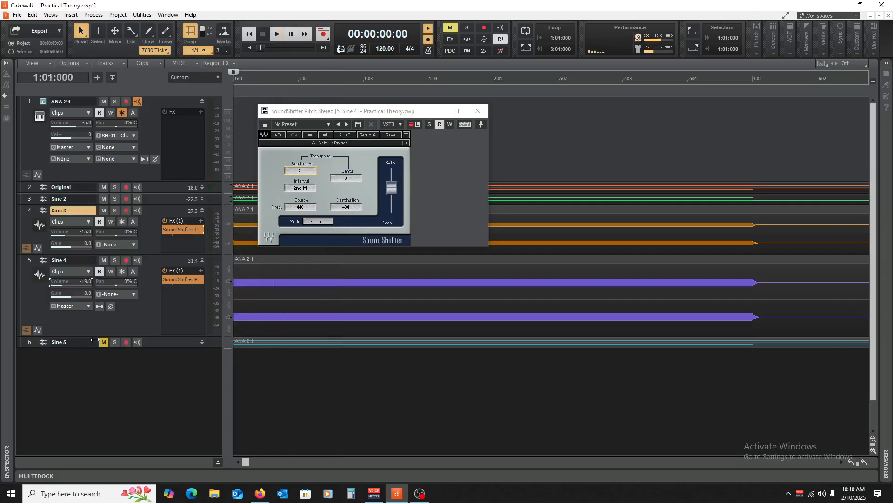
# Unmute and enlarge Sine 5, and copy Sine 4's SoundShifter effect onto it.
pyautogui.click(104, 342)
pyautogui.moveTo(159, 345); pyautogui.dragTo(166, 399)
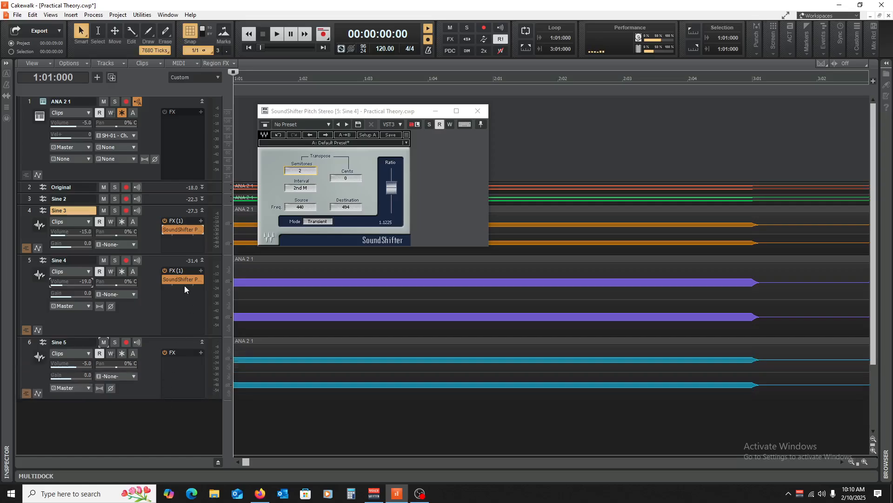
pyautogui.moveTo(186, 282); pyautogui.dragTo(190, 360)
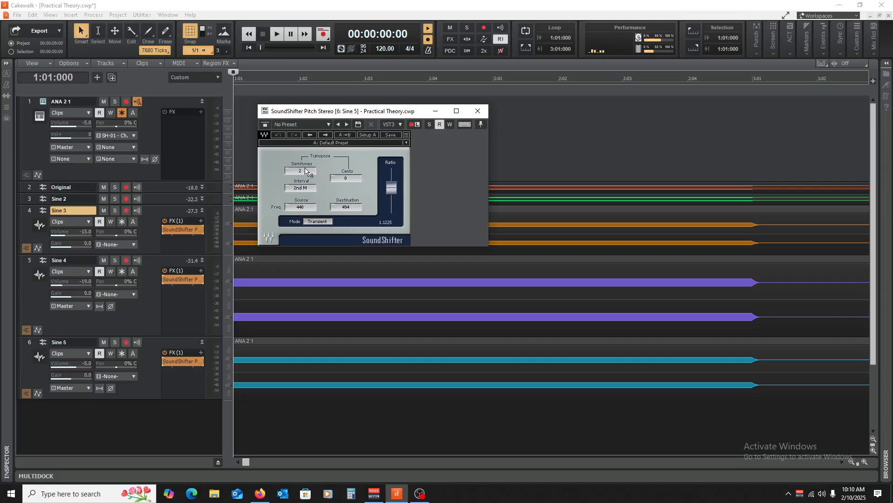
# Set Sine 5's SoundShifter transposition to 6 semitones and play back all the tracks.
pyautogui.moveTo(301, 171); pyautogui.dragTo(300, 160)
pyautogui.press('space')
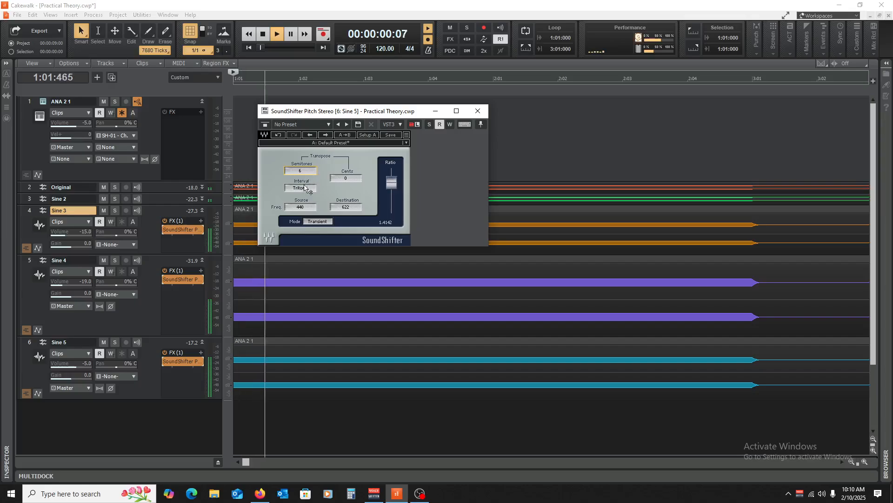
pyautogui.press('space')
# Set Sine 5's volume to -20.6, close its SoundShifter window and play back the full five-wave mix.
pyautogui.press('space')
pyautogui.press('space')
pyautogui.moveTo(86, 366); pyautogui.dragTo(73, 366)
pyautogui.press('space')
pyautogui.press('space')
pyautogui.press('space')
pyautogui.press('space')
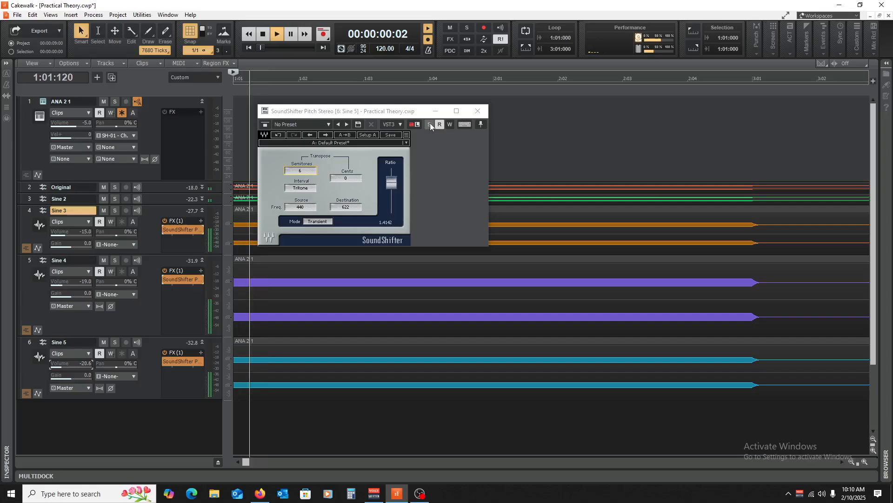
pyautogui.click(477, 110)
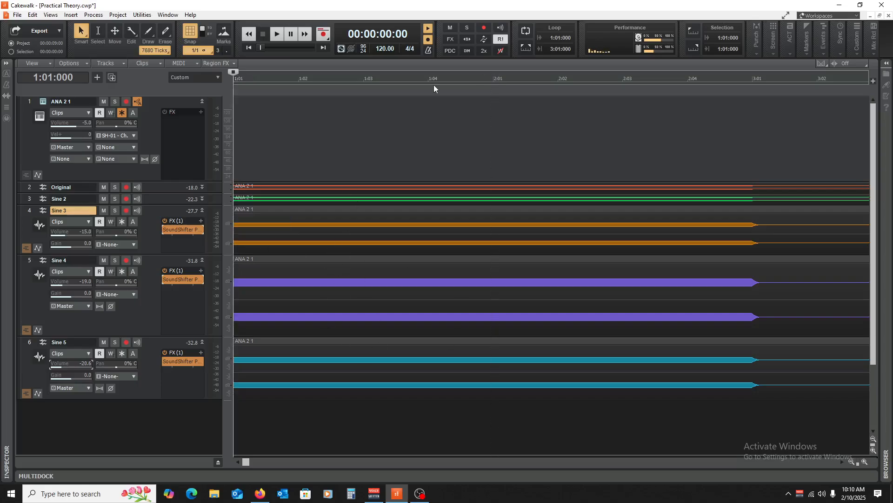
pyautogui.press('space')
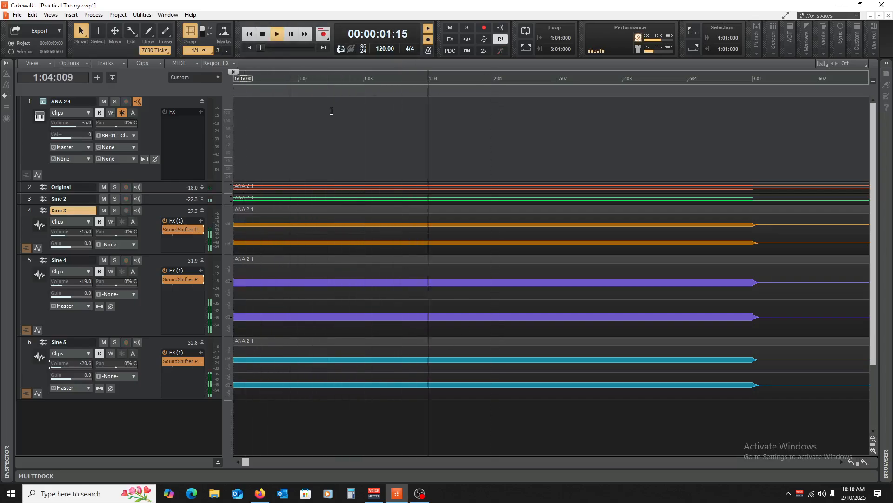
pyautogui.press('space')
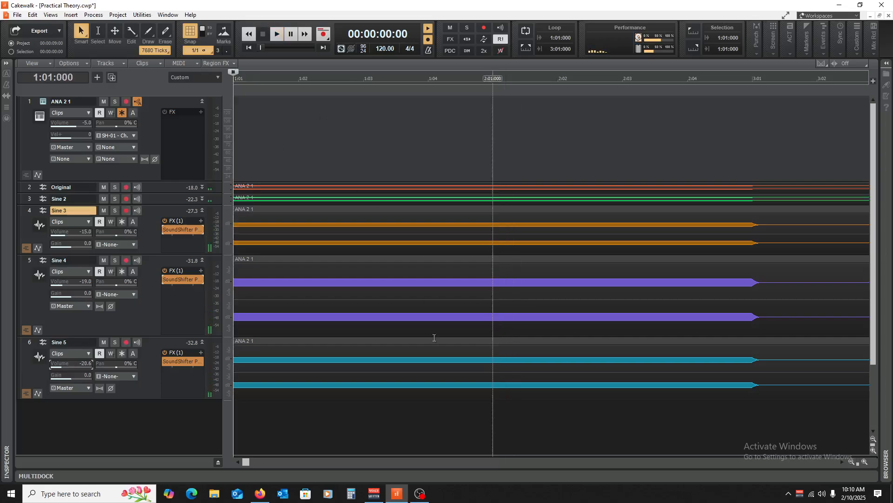
# Magnify the timeline until individual wave cycles show, turn off snapping, and enlarge the Original and Sine 2 tracks.
pyautogui.click(865, 461)
pyautogui.click(865, 462)
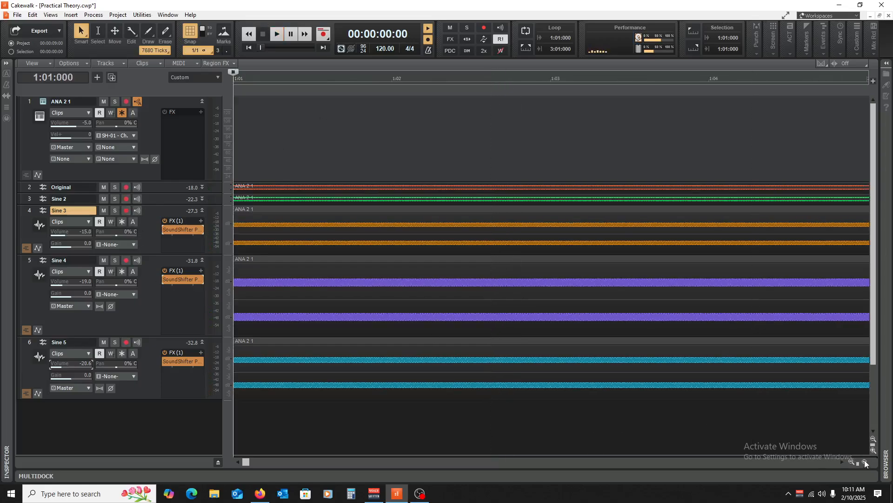
pyautogui.click(865, 462)
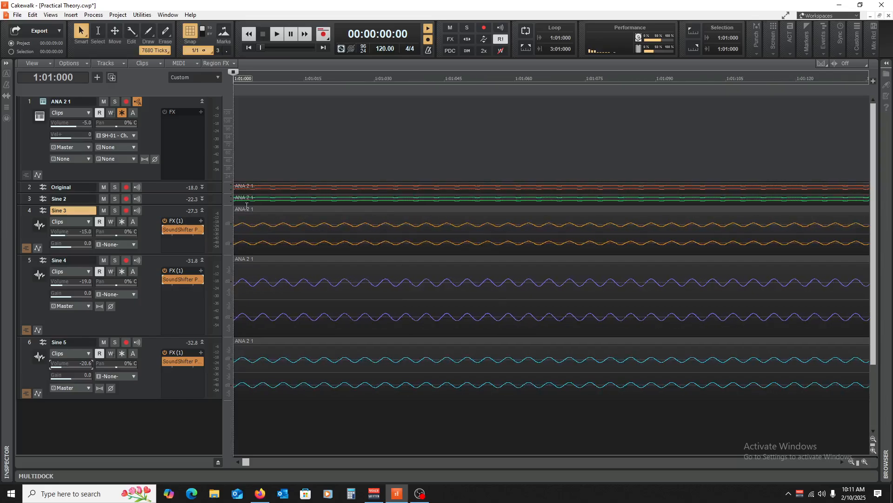
pyautogui.click(190, 32)
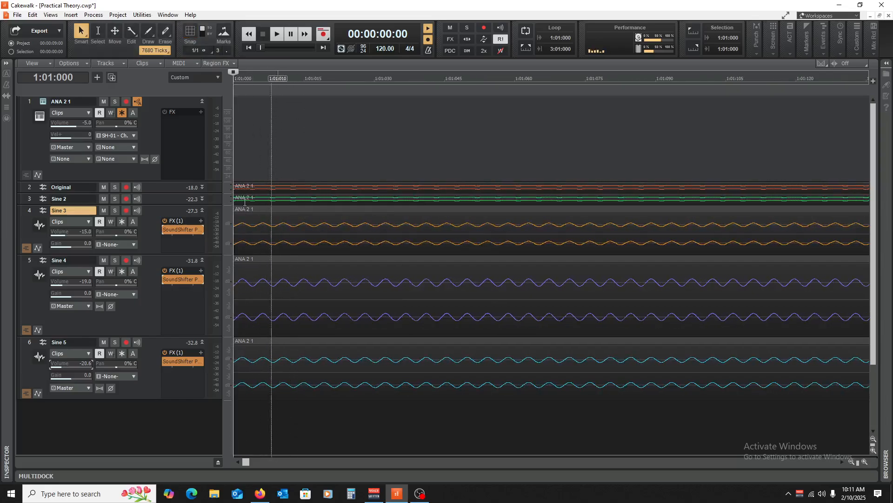
pyautogui.moveTo(157, 192); pyautogui.dragTo(156, 273)
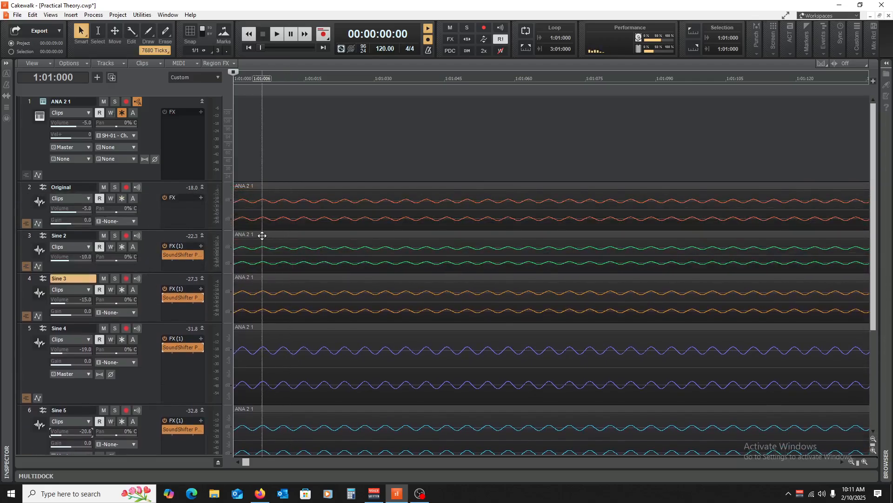
# Shift the Sine 2, Sine 3, Sine 4 and Sine 5 clips slightly later, each by a different small offset.
pyautogui.moveTo(262, 236); pyautogui.dragTo(268, 237)
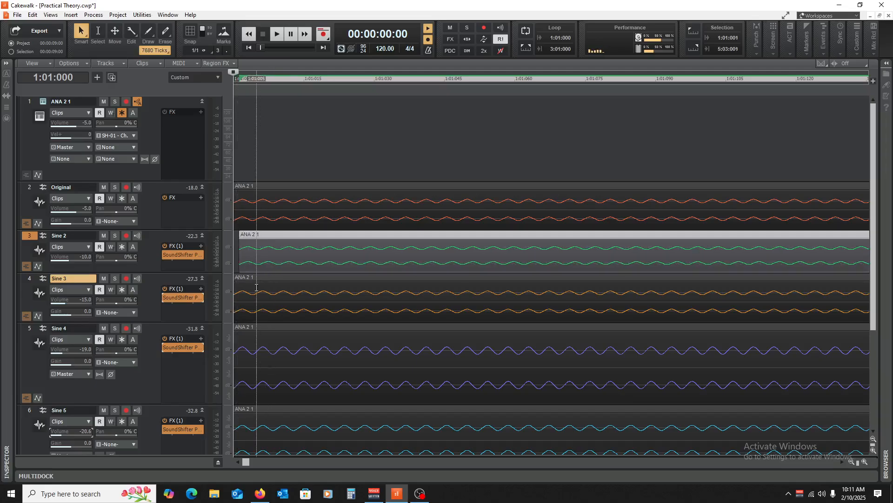
pyautogui.moveTo(256, 287); pyautogui.dragTo(272, 280)
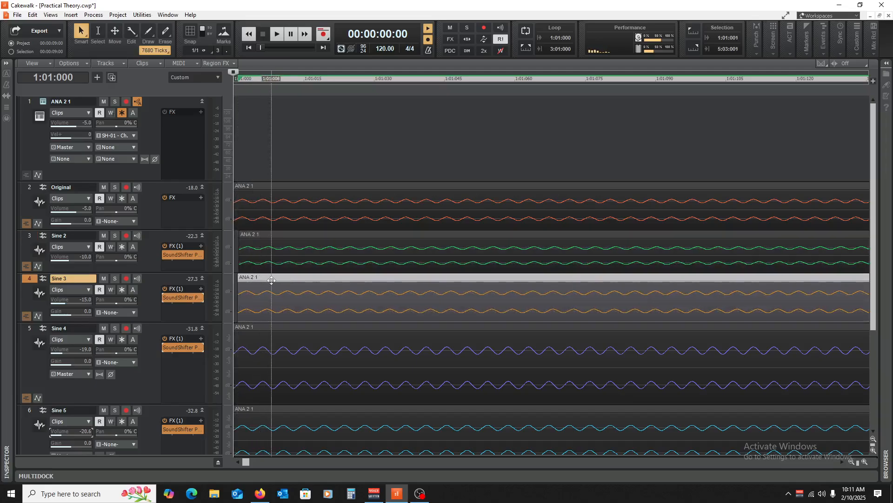
pyautogui.click(262, 335)
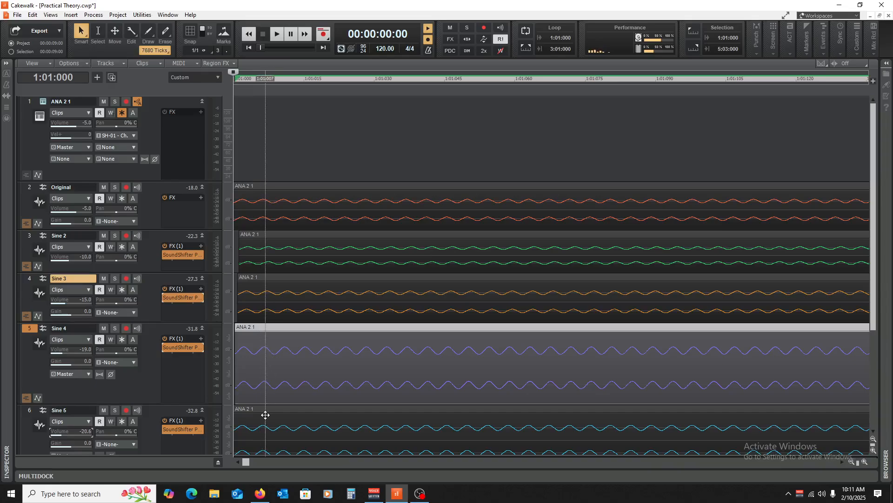
pyautogui.moveTo(265, 414); pyautogui.dragTo(274, 414)
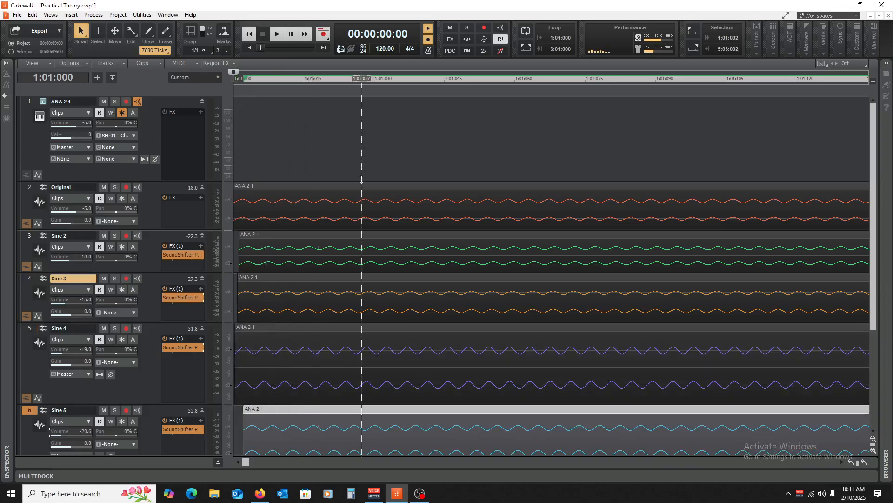
# Play back the full five-wave mix with the offset clips.
pyautogui.press('space')
pyautogui.press('space')
pyautogui.press('space')
pyautogui.press('space')
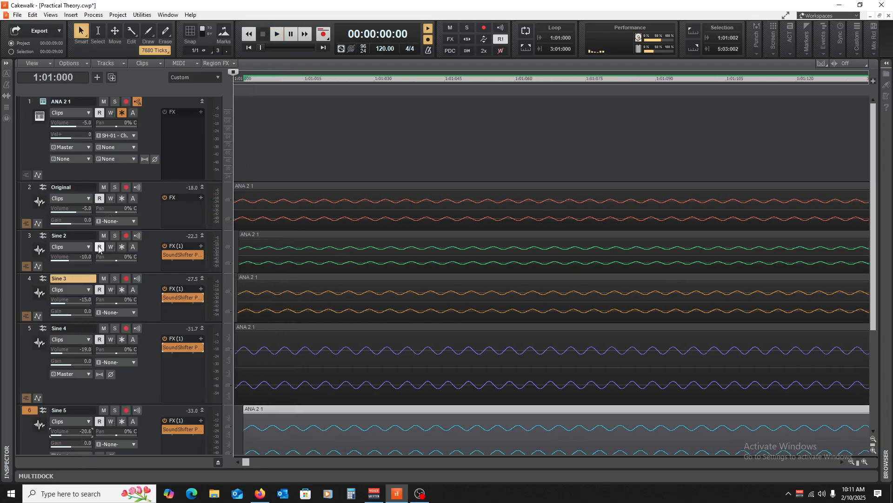
# During playback, set the volumes of Original to -6.6, Sine 2 to -15.2 and Sine 3 to -17.8.
pyautogui.press('space')
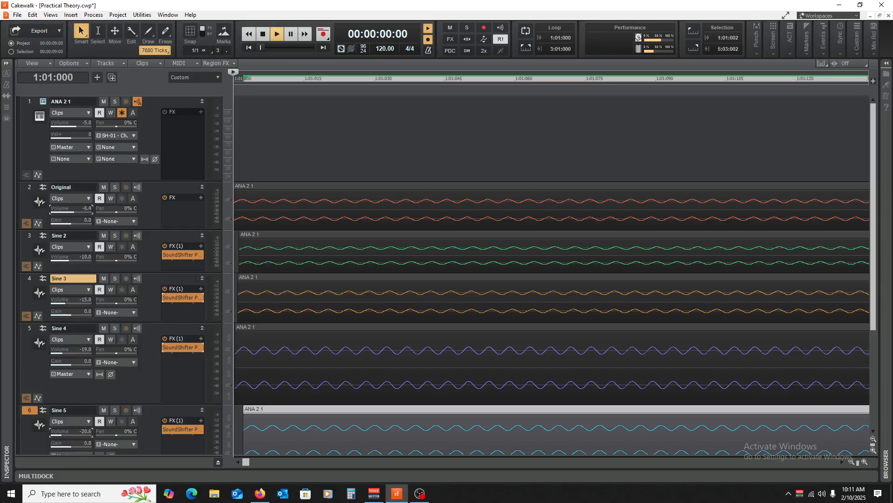
pyautogui.moveTo(79, 259); pyautogui.dragTo(74, 259)
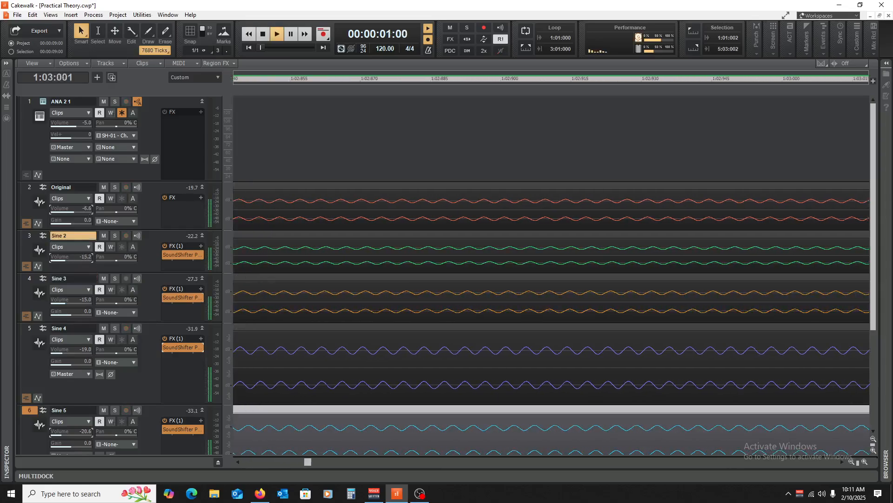
pyautogui.moveTo(76, 303); pyautogui.dragTo(75, 302)
pyautogui.press('space')
pyautogui.press('space')
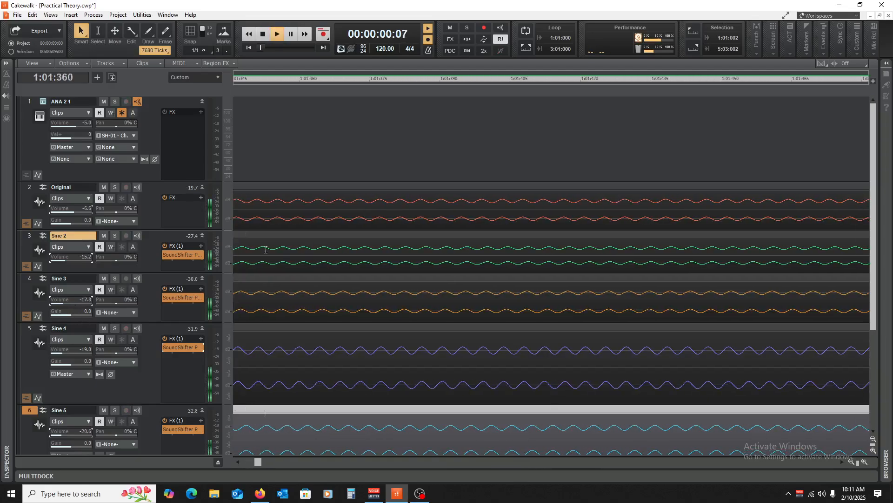
# Turn on loop playback and, while listening, set Sine 4's volume to -18.0 and Sine 5's to -26.5.
pyautogui.press('space')
pyautogui.click(526, 34)
pyautogui.press('space')
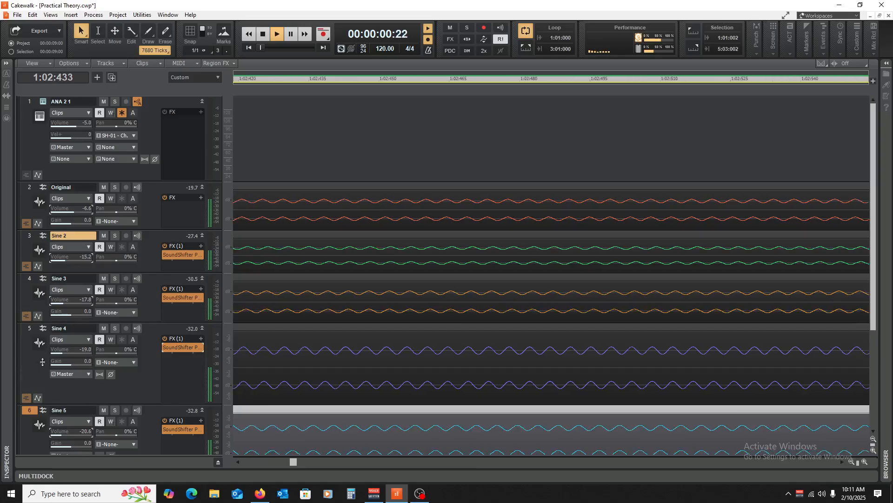
pyautogui.moveTo(71, 352); pyautogui.dragTo(72, 353)
pyautogui.moveTo(78, 433); pyautogui.dragTo(75, 433)
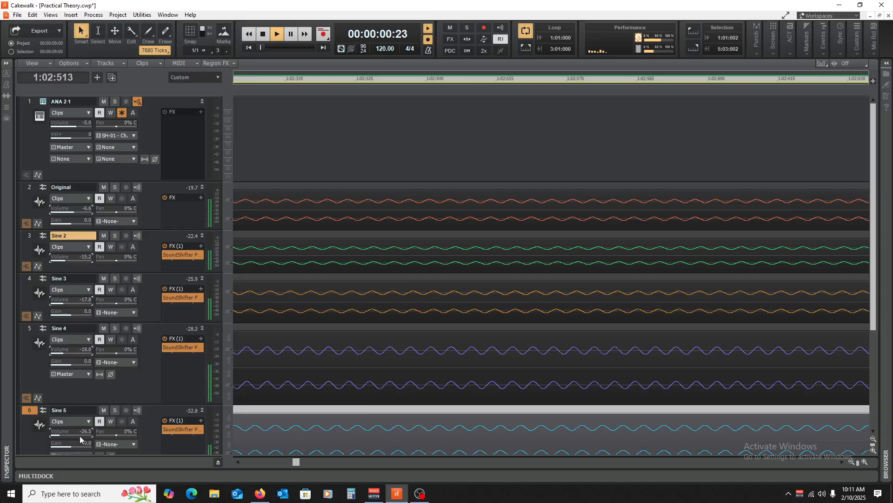
pyautogui.press('space')
pyautogui.press('space')
pyautogui.press('space')
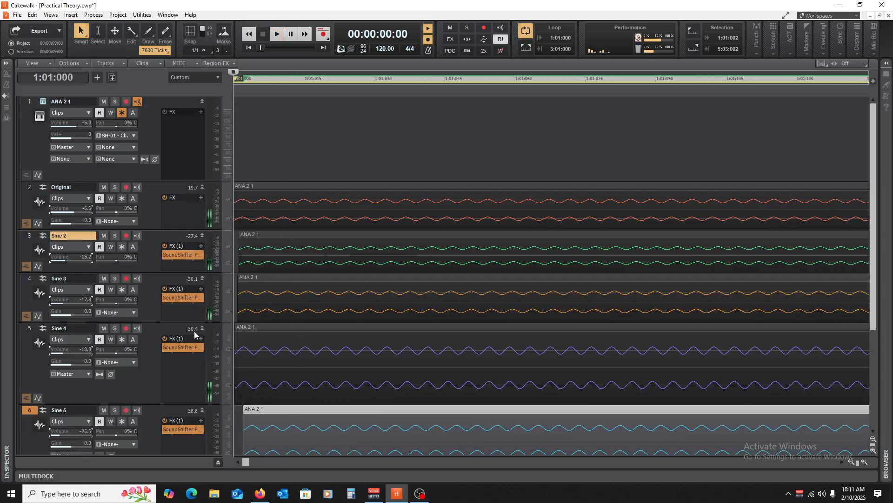
# Widen the timeline to whole beats and collapse the Original and Sine 2 to Sine 5 tracks to minimum height.
pyautogui.click(852, 461)
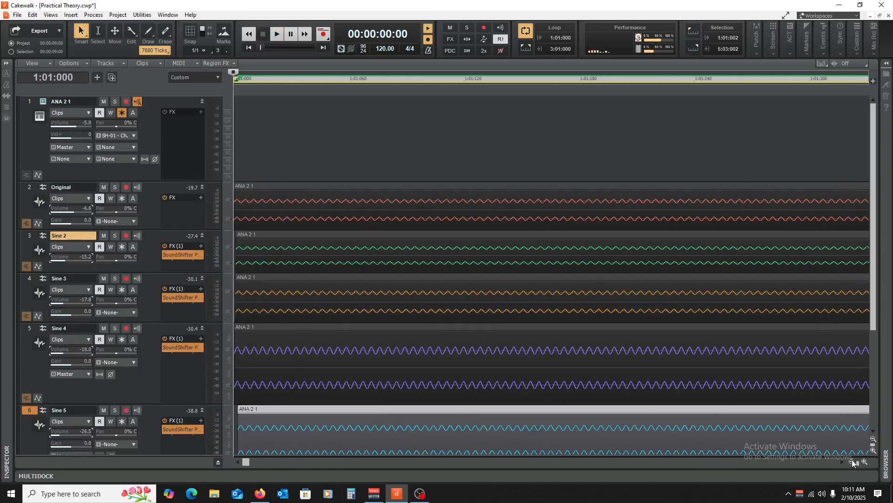
pyautogui.click(852, 461)
pyautogui.click(852, 460)
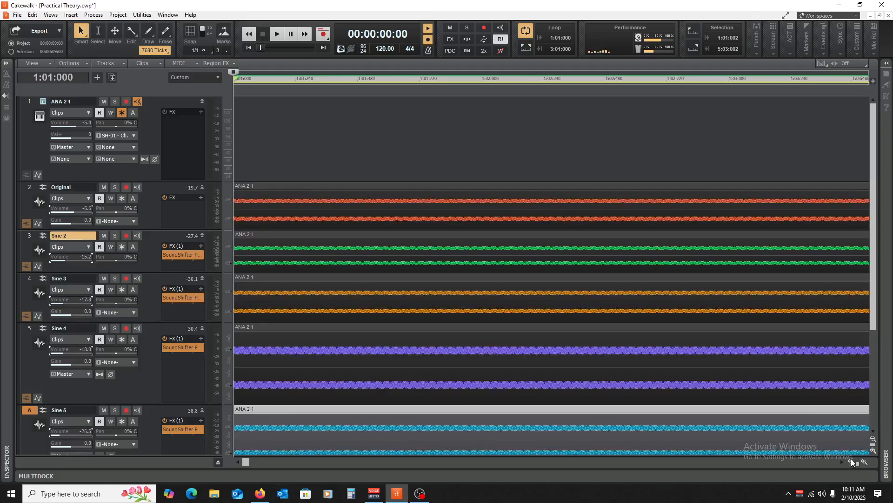
pyautogui.click(852, 460)
pyautogui.click(851, 460)
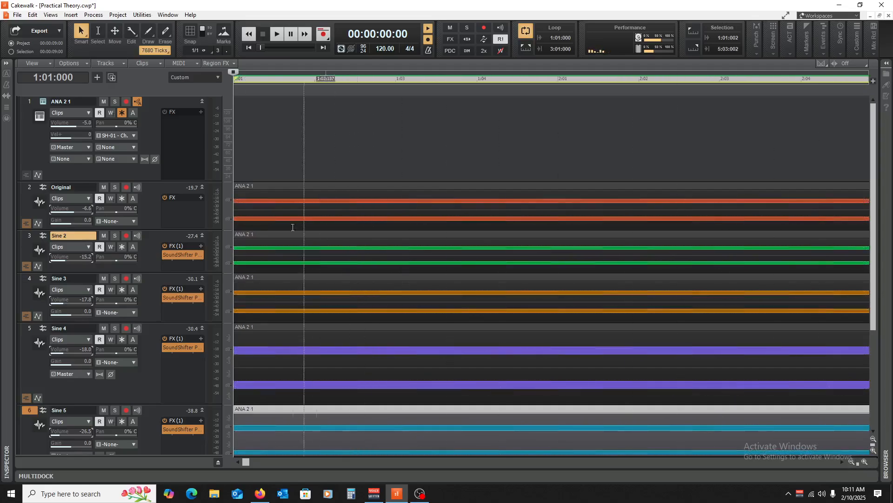
pyautogui.click(202, 199)
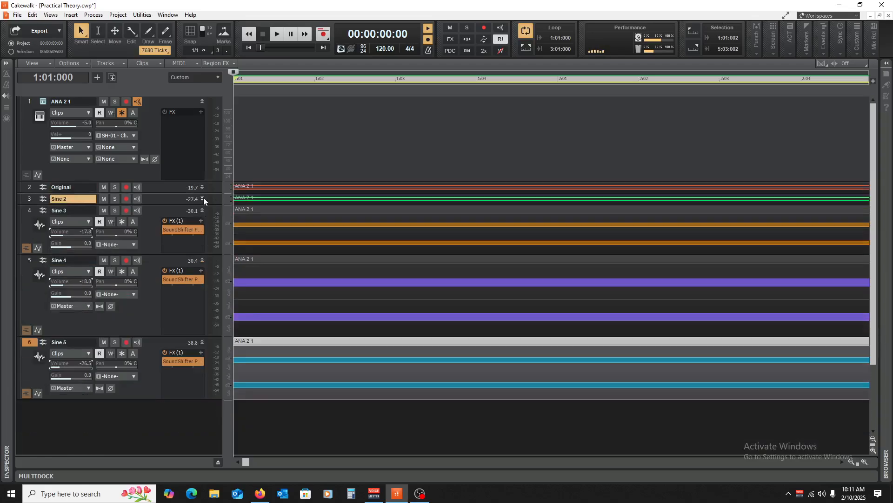
pyautogui.click(202, 210)
pyautogui.click(202, 222)
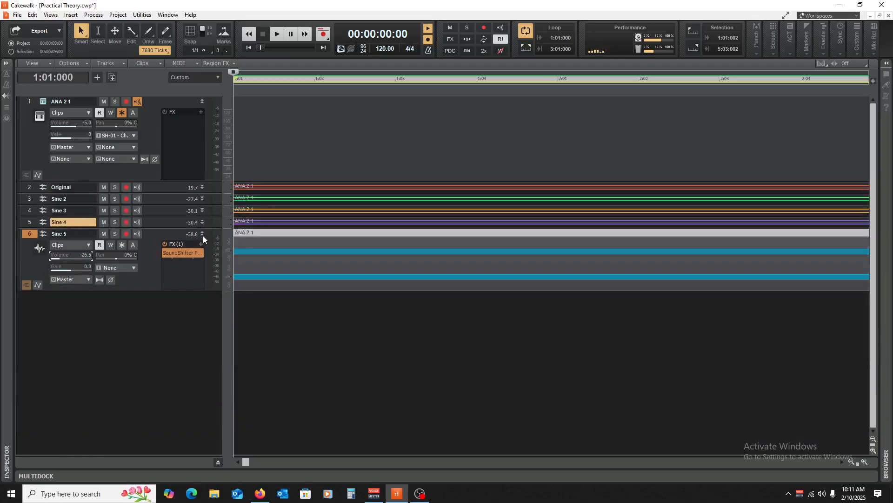
pyautogui.click(202, 234)
pyautogui.click(261, 261)
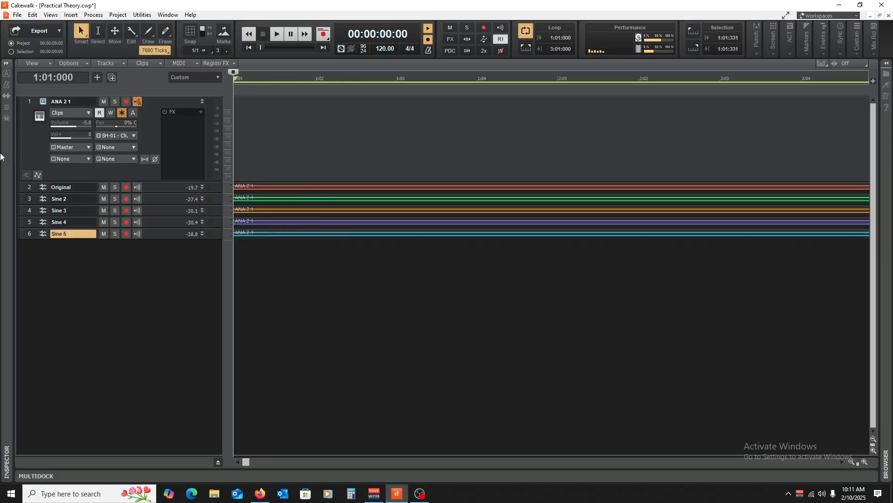
# Select the Original through Sine 5 tracks and bounce them to a new Entire Mix track.
pyautogui.moveTo(29, 186); pyautogui.dragTo(40, 255)
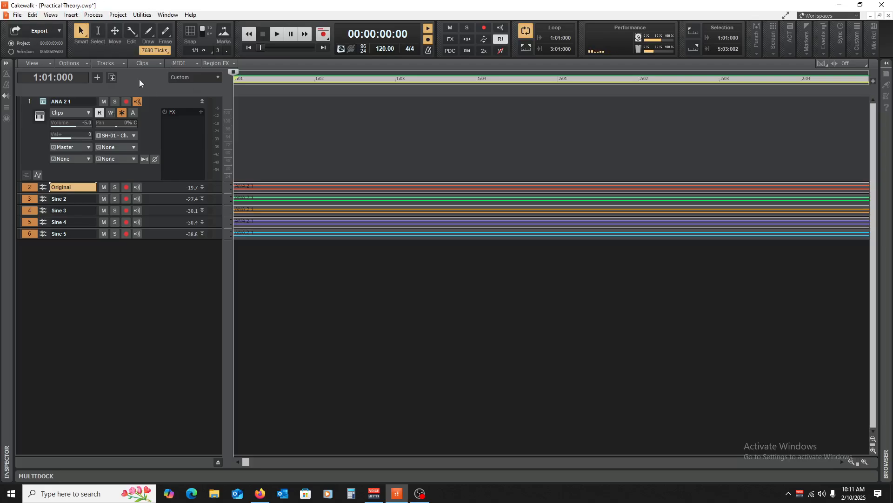
pyautogui.click(112, 63)
pyautogui.click(150, 106)
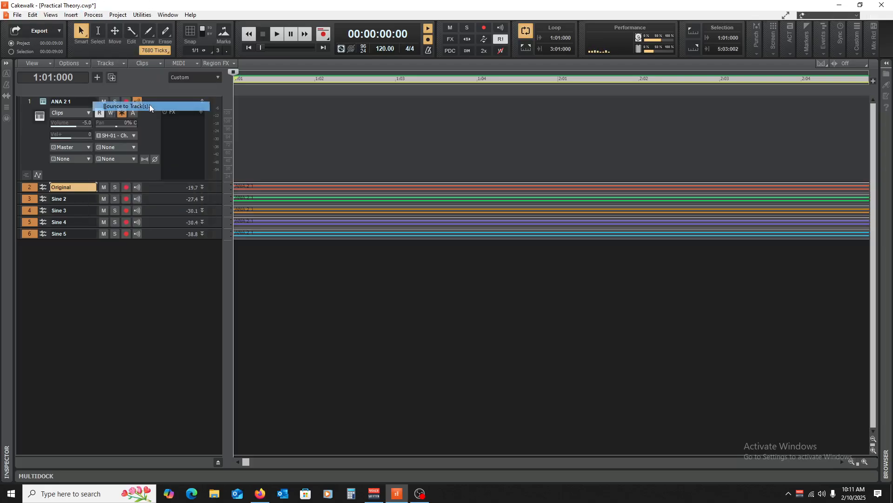
pyautogui.click(569, 395)
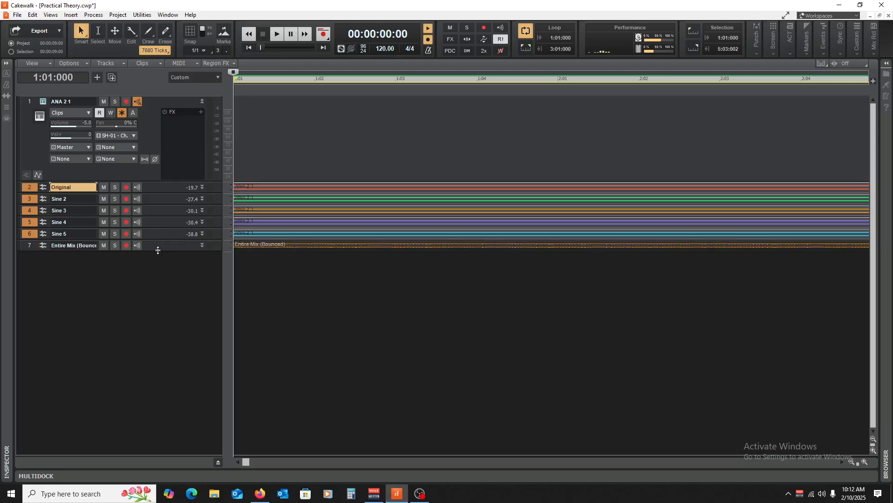
# Enlarge the bounced Entire Mix track and examine its combined waveform at both close and wide magnification.
pyautogui.moveTo(158, 249); pyautogui.dragTo(153, 353)
pyautogui.click(270, 376)
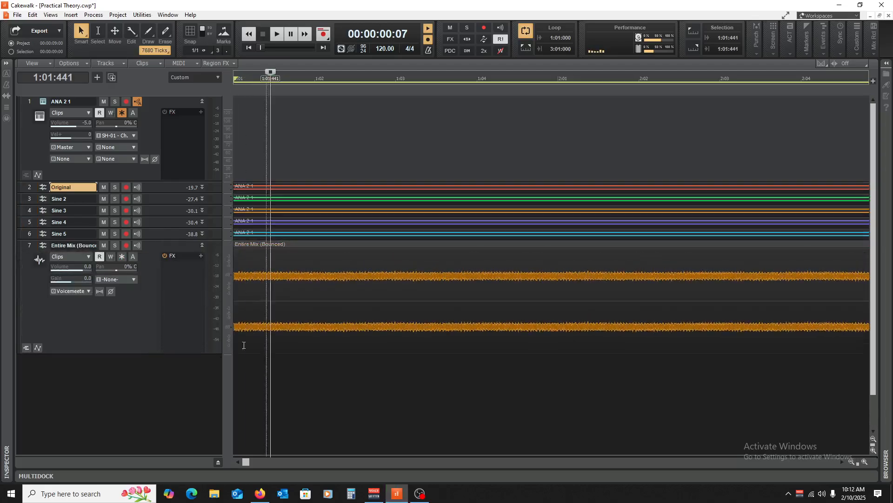
pyautogui.click(864, 462)
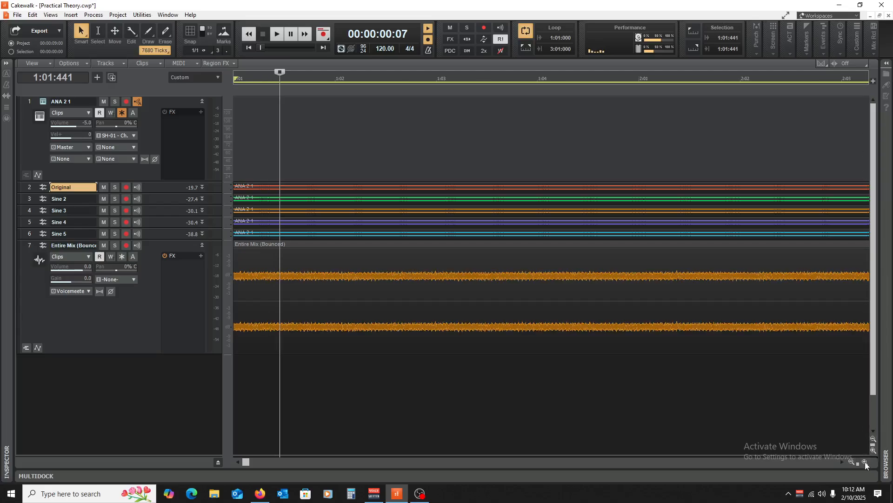
pyautogui.click(865, 461)
pyautogui.click(865, 462)
pyautogui.click(865, 461)
pyautogui.click(865, 461)
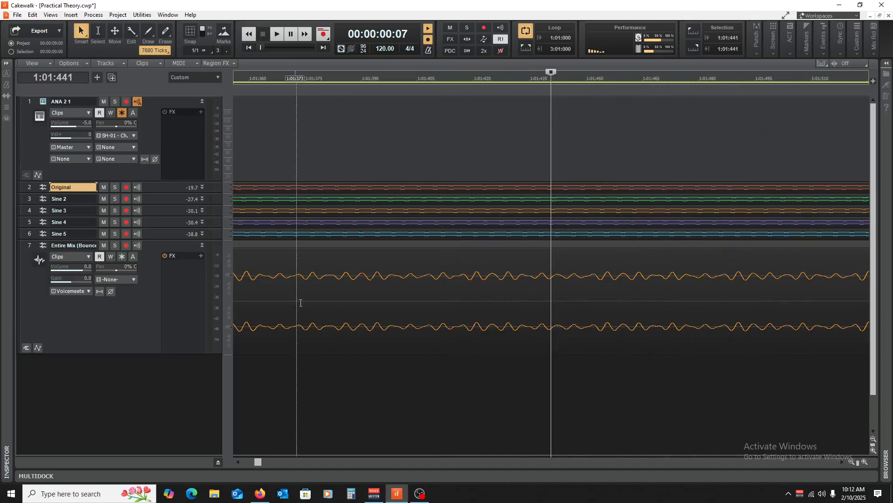
pyautogui.click(851, 462)
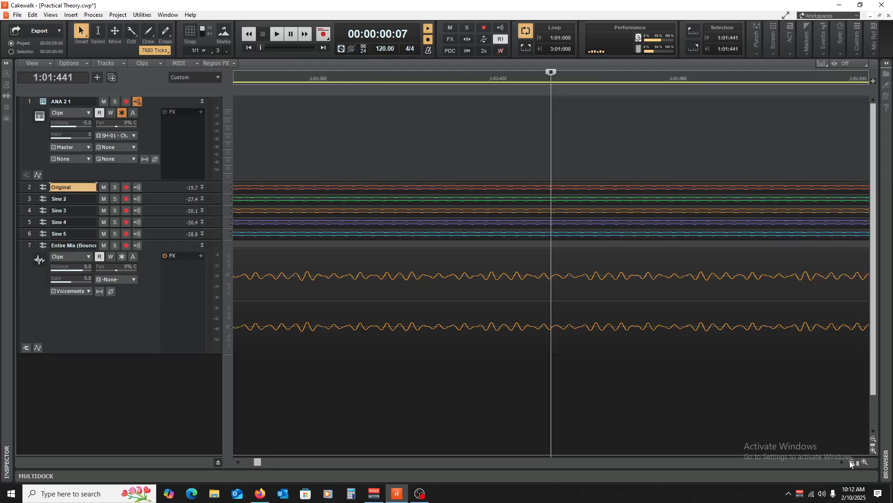
pyautogui.click(851, 461)
pyautogui.click(851, 461)
pyautogui.click(851, 461)
pyautogui.click(851, 462)
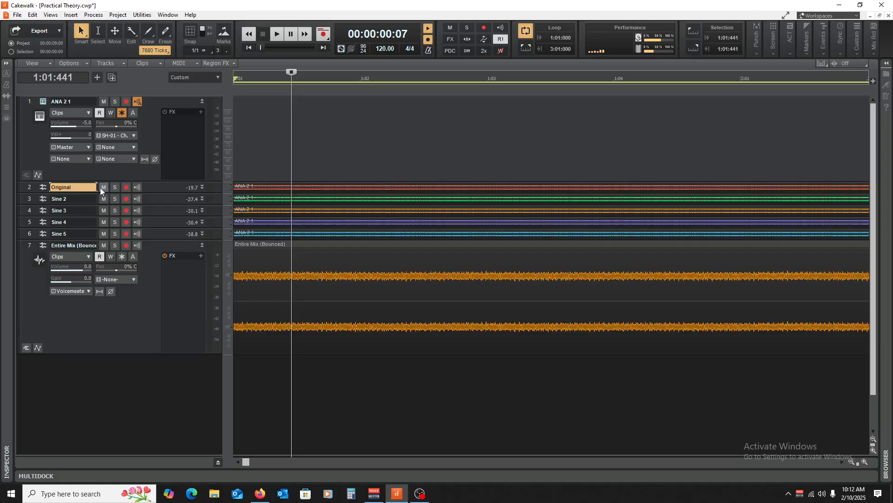
# Mute the Original and Sine 2 to Sine 5 tracks and show the whole length of the bounced clip.
pyautogui.moveTo(103, 191); pyautogui.dragTo(109, 235)
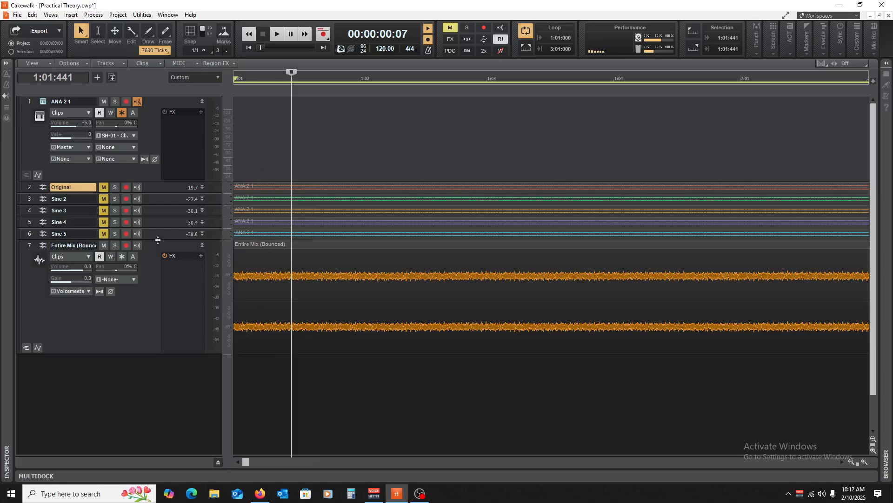
pyautogui.moveTo(158, 240); pyautogui.dragTo(174, 206)
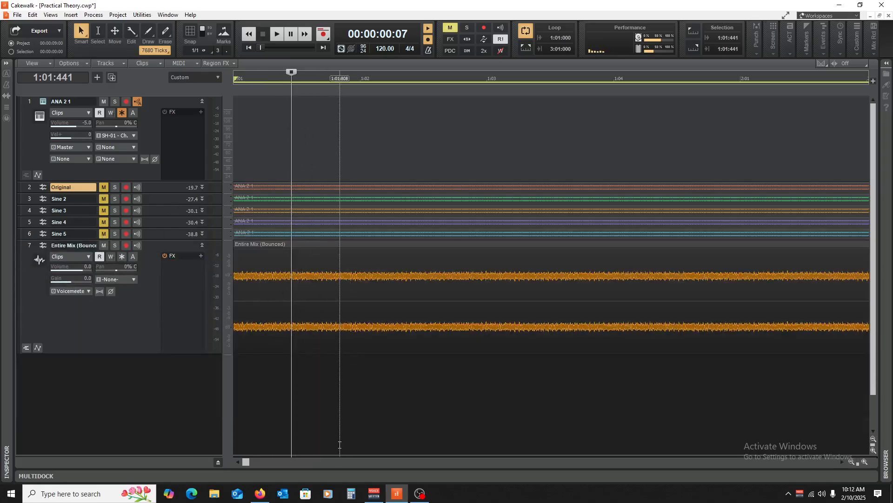
pyautogui.click(340, 444)
pyautogui.press('space')
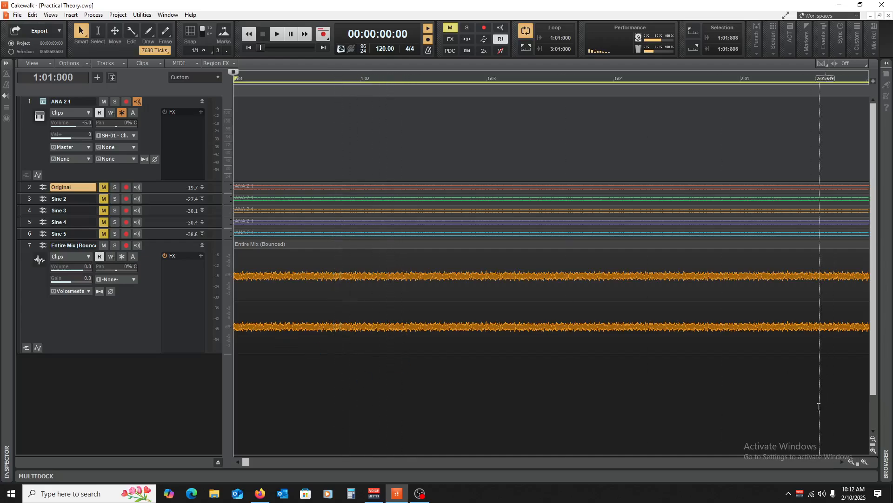
pyautogui.click(852, 462)
pyautogui.click(851, 462)
pyautogui.click(852, 462)
pyautogui.click(851, 462)
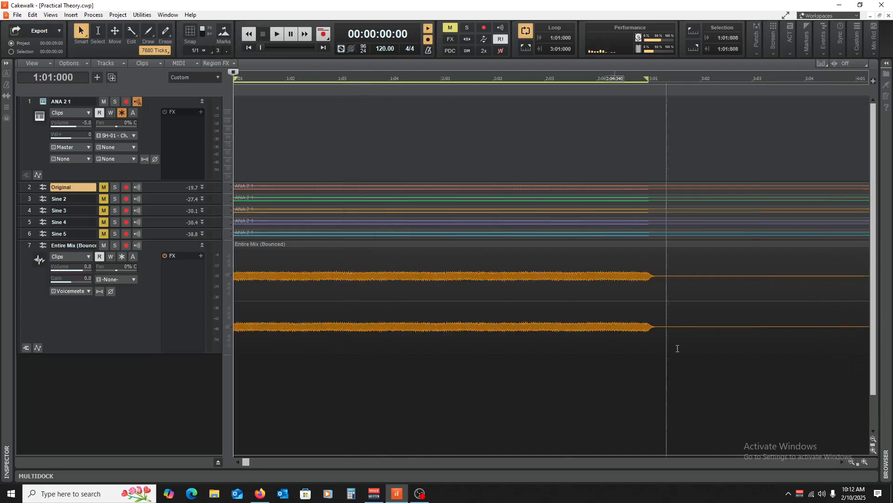
pyautogui.click(378, 359)
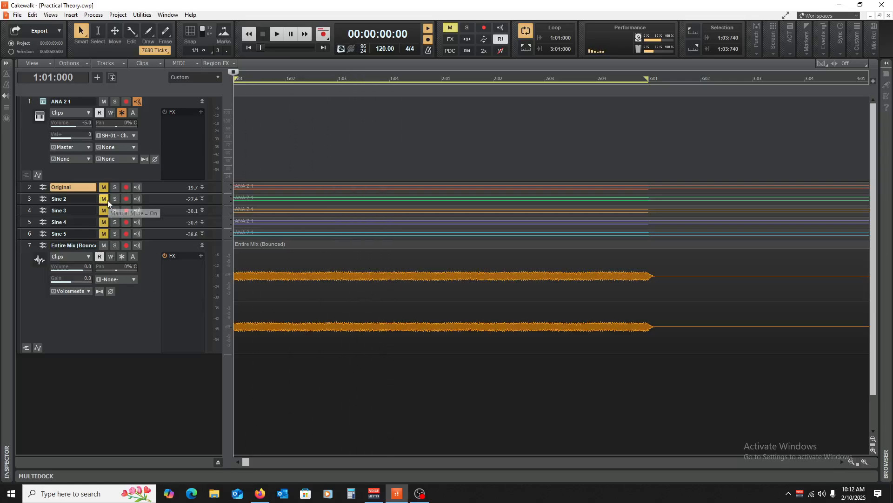
# Unmute the Original and Sine 2 to Sine 5 tracks and clear the track selection.
pyautogui.moveTo(27, 198); pyautogui.dragTo(34, 234)
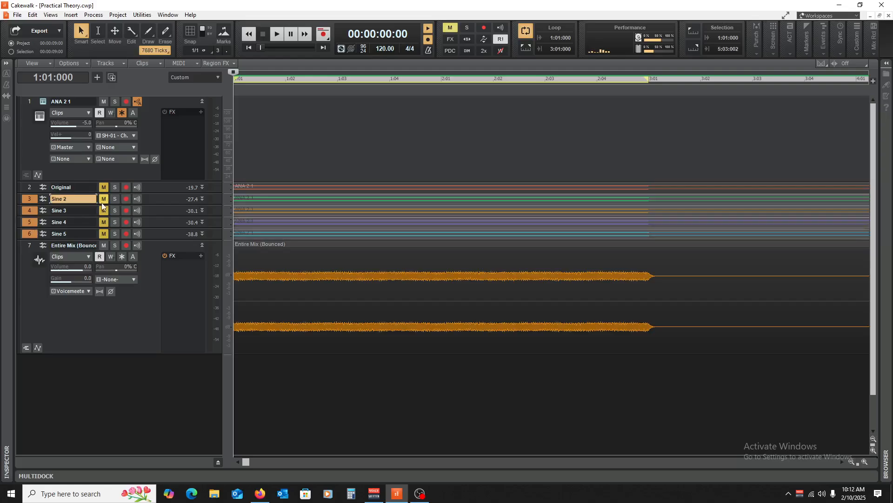
pyautogui.moveTo(101, 205); pyautogui.dragTo(104, 229)
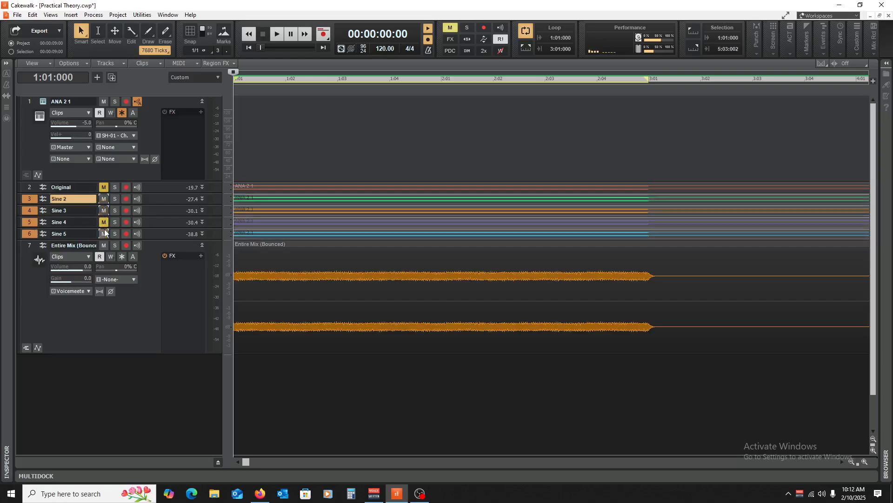
pyautogui.click(104, 187)
pyautogui.click(299, 139)
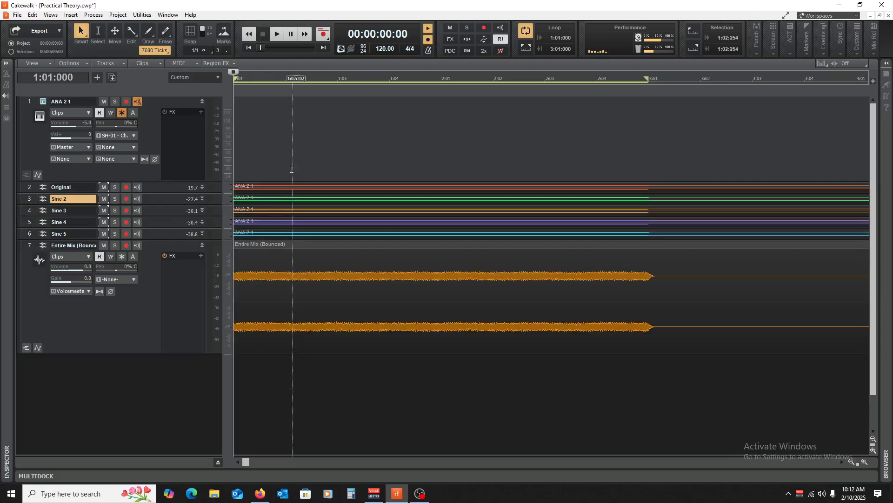
pyautogui.click(281, 197)
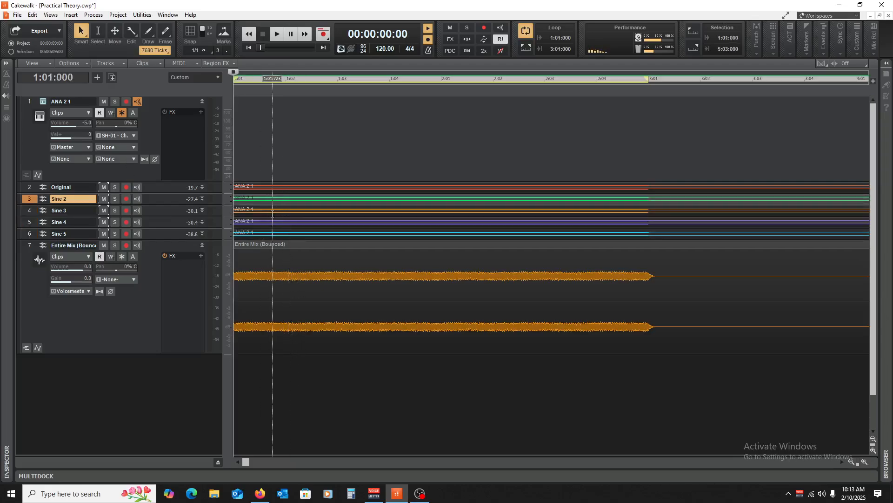
pyautogui.click(268, 209)
pyautogui.click(260, 221)
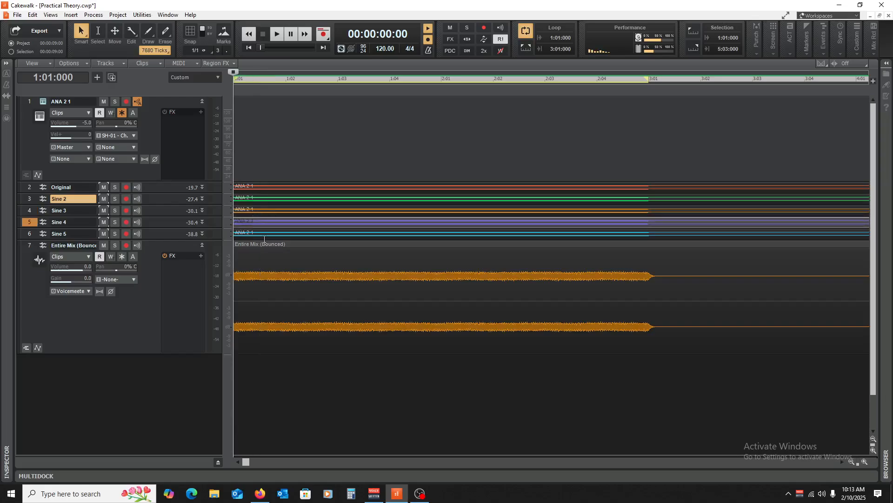
pyautogui.click(271, 232)
pyautogui.click(291, 425)
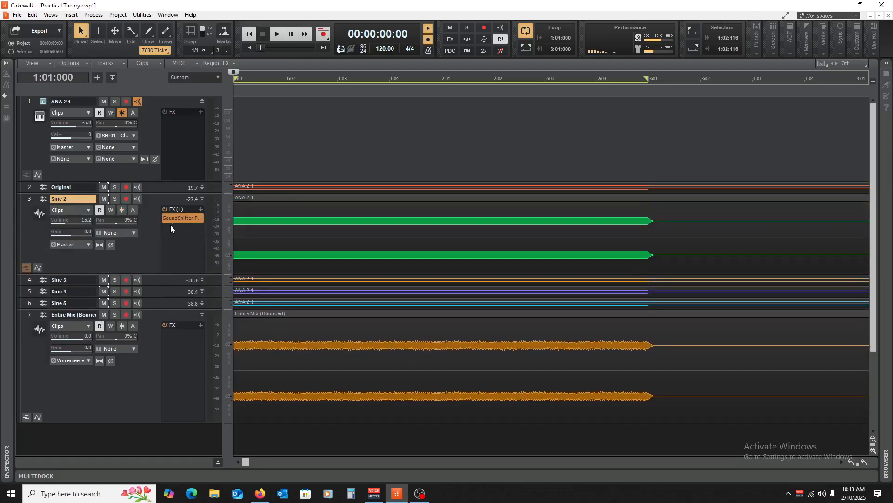
# Lower the pitch ratio in the Sine 2 track's SoundShifter effect slightly.
pyautogui.doubleClick(176, 218)
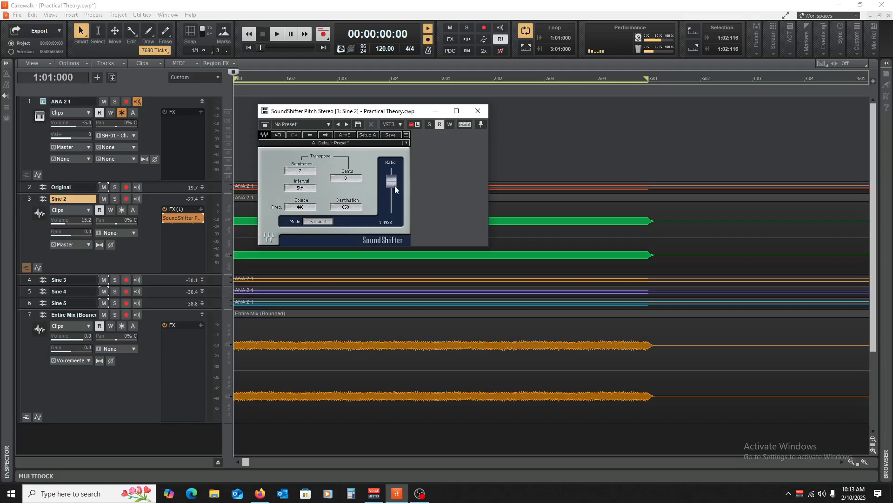
pyautogui.moveTo(393, 184)
pyautogui.mouseDown()
pyautogui.moveTo(393, 202)
pyautogui.moveTo(391, 189)
pyautogui.mouseUp()
pyautogui.click(479, 112)
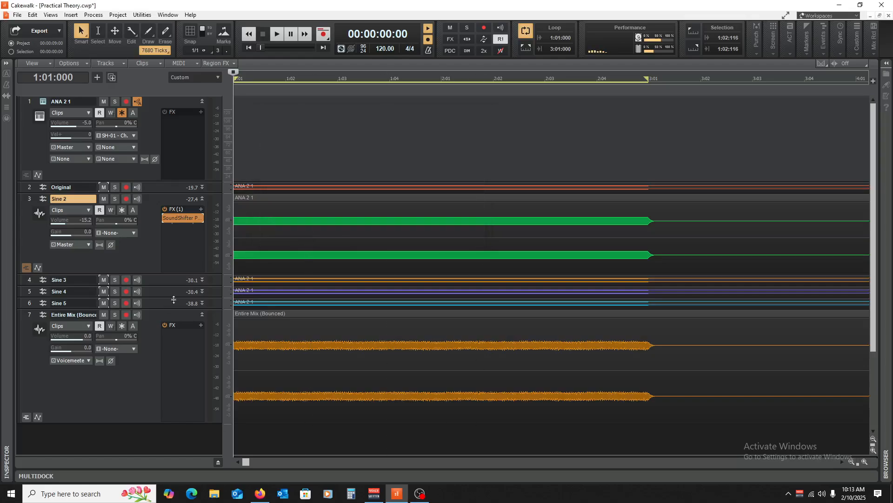
# Enlarge the Sine 3 track, set its SoundShifter pitch ratio to about 1.18, and collapse the Sine 2 and Sine 3 tracks.
pyautogui.moveTo(167, 286); pyautogui.dragTo(167, 355)
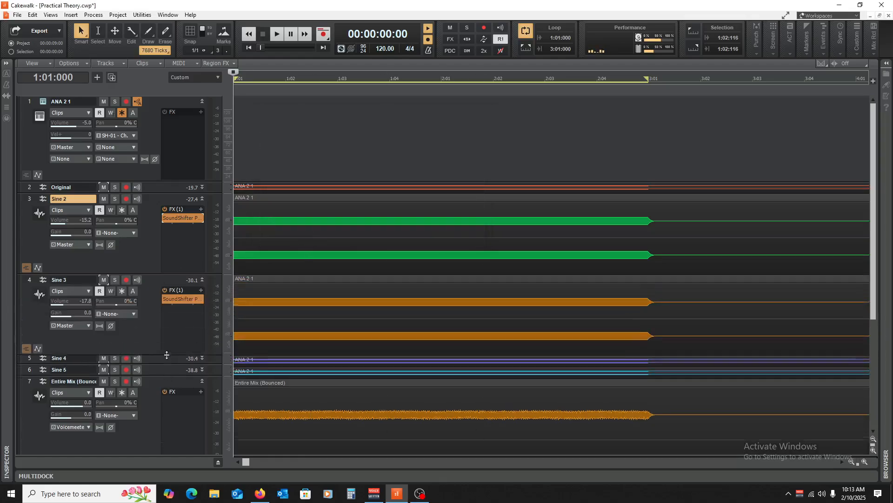
pyautogui.doubleClick(183, 298)
pyautogui.moveTo(390, 183); pyautogui.dragTo(391, 186)
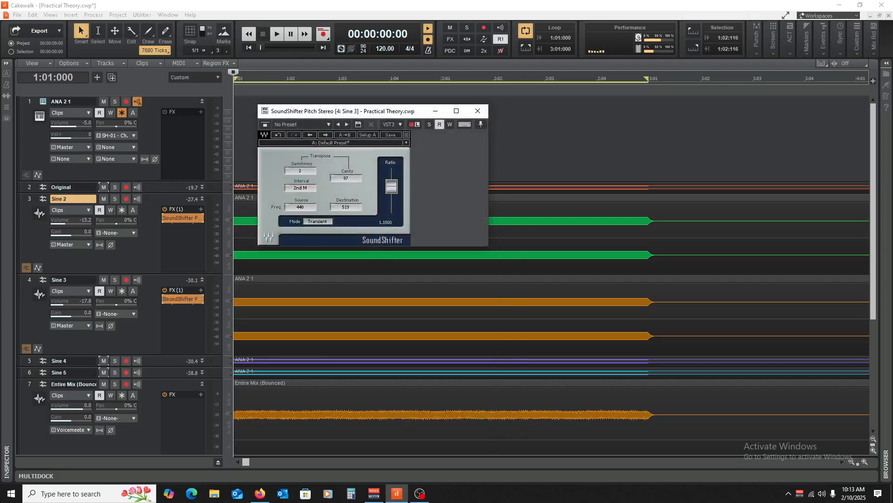
pyautogui.click(478, 111)
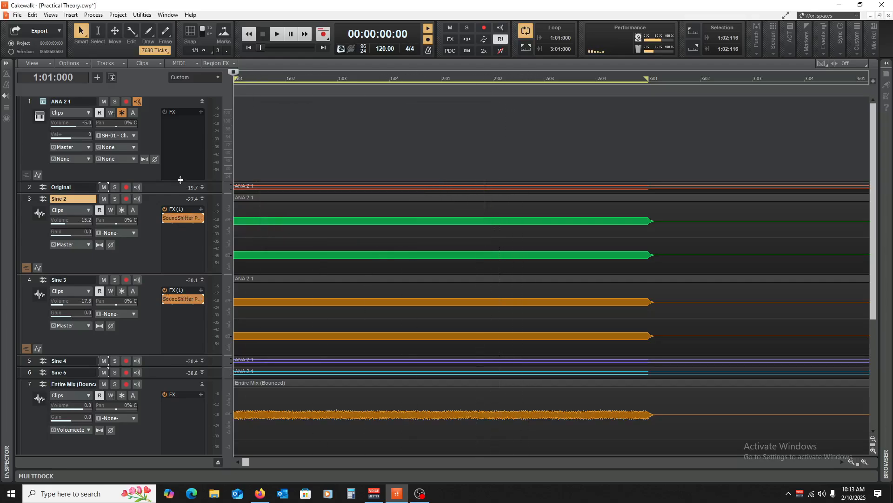
pyautogui.click(202, 199)
pyautogui.click(203, 211)
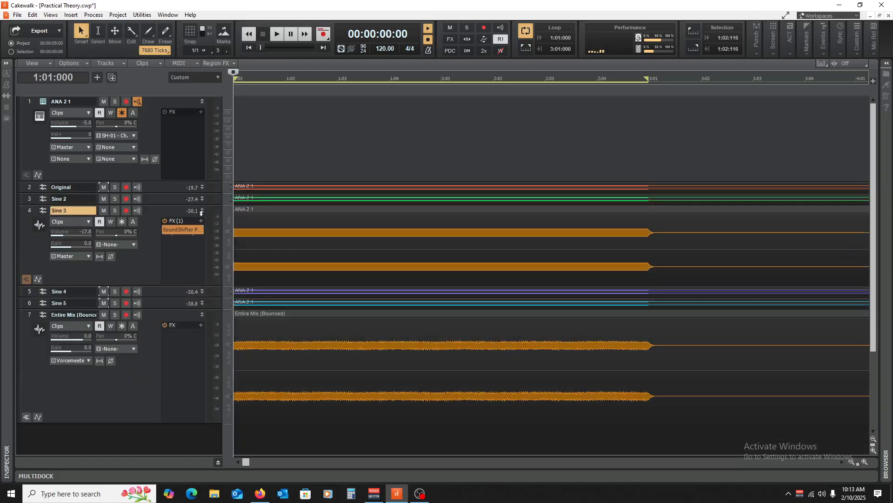
pyautogui.click(202, 211)
# Expand the Sine 4 track and set its SoundShifter pitch ratio to 1.2052, a shift of 3 semitones and 23 cents.
pyautogui.click(202, 222)
pyautogui.doubleClick(180, 242)
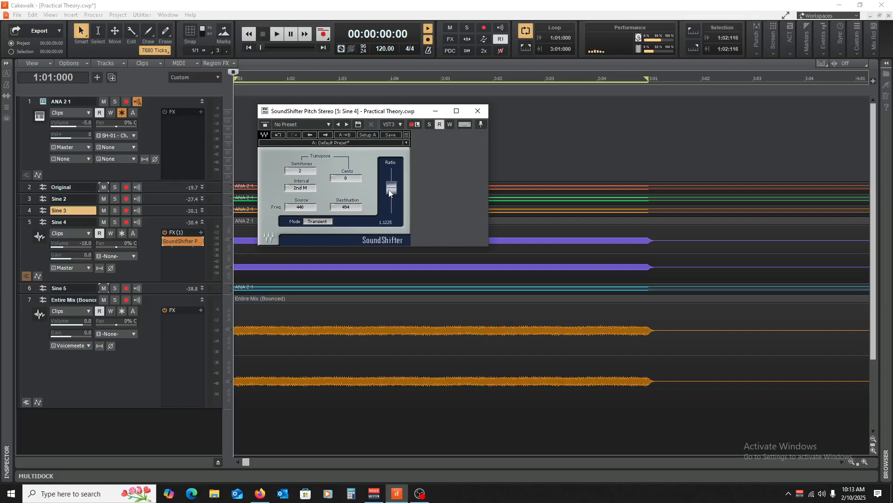
pyautogui.moveTo(390, 193); pyautogui.dragTo(390, 196)
pyautogui.moveTo(392, 188); pyautogui.dragTo(391, 186)
pyautogui.click(478, 111)
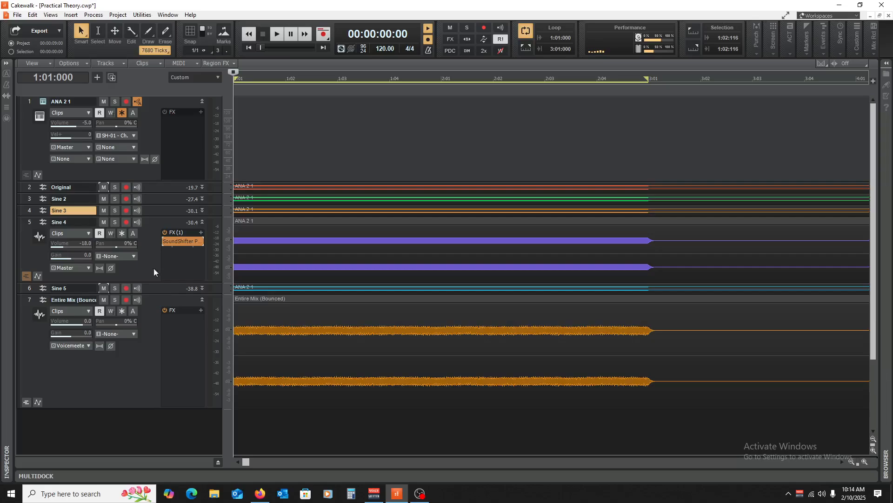
pyautogui.doubleClick(166, 241)
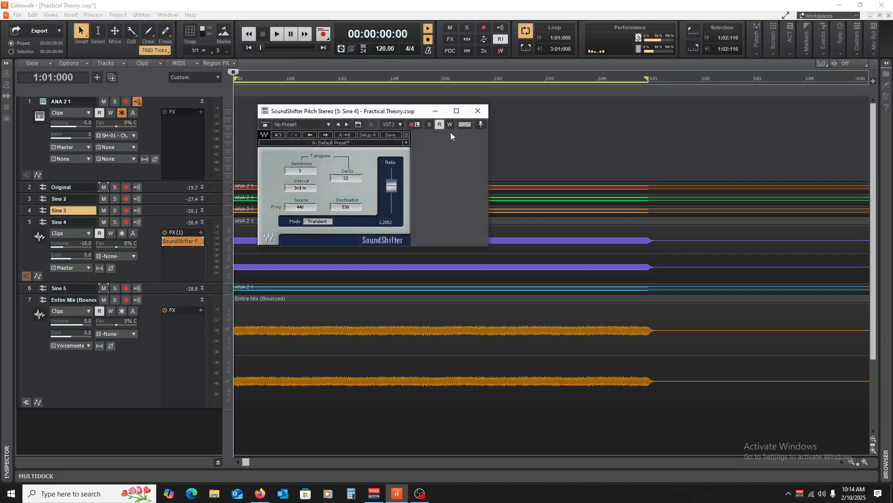
pyautogui.click(480, 115)
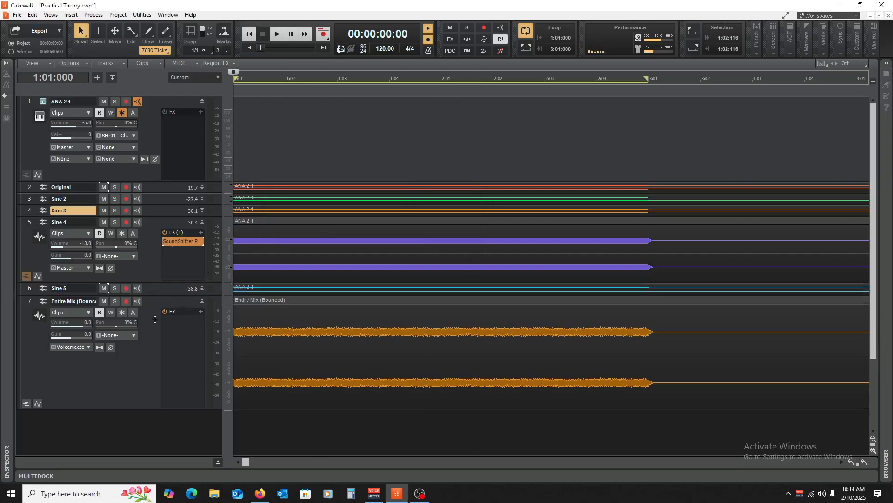
# Enlarge the Sine 5 track and raise its SoundShifter pitch ratio slightly.
pyautogui.moveTo(150, 295); pyautogui.dragTo(150, 336)
pyautogui.doubleClick(181, 308)
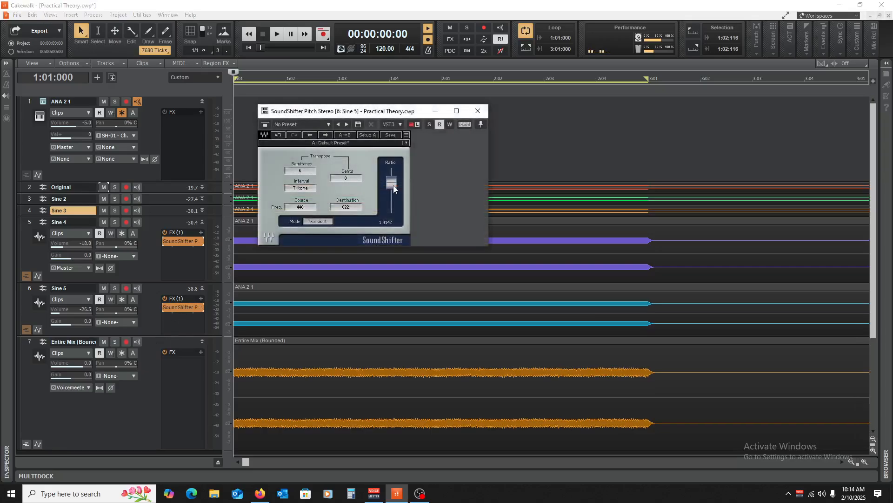
pyautogui.moveTo(393, 188); pyautogui.dragTo(391, 183)
pyautogui.click(478, 111)
# Mute only the ANA 2 1 track, leaving the sine layers unmuted, and play the layers together with the bounced mix.
pyautogui.click(103, 187)
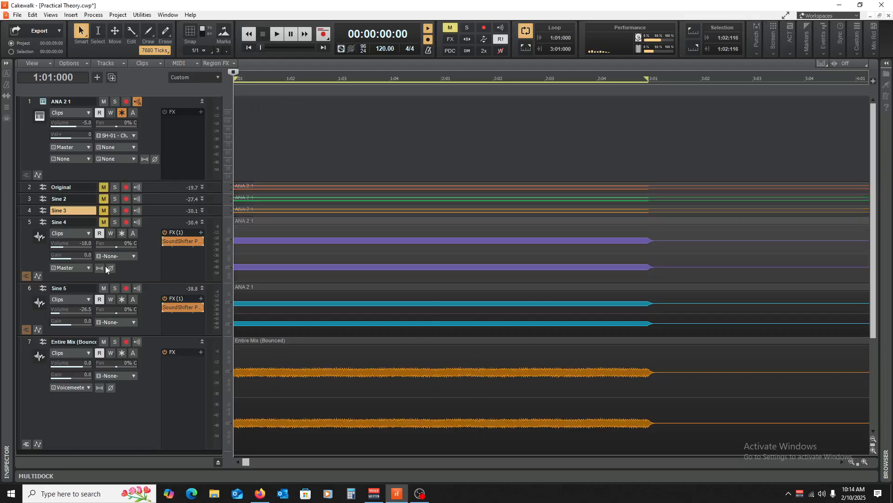
pyautogui.click(105, 187)
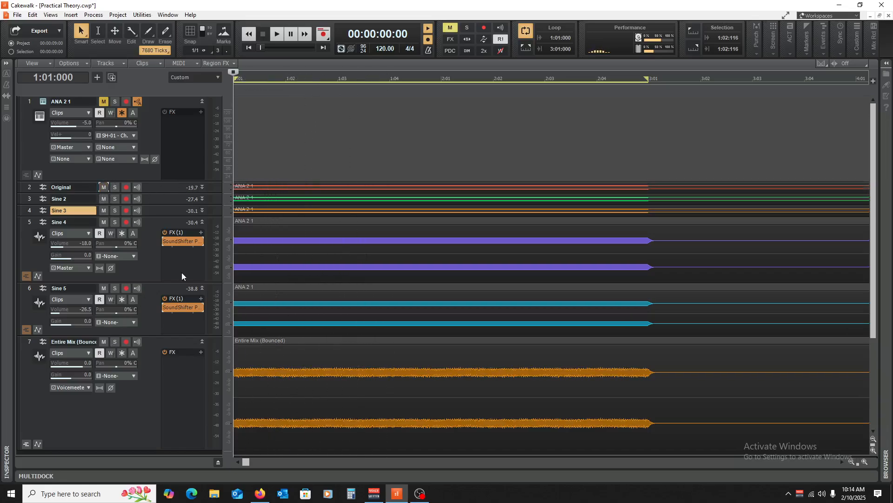
pyautogui.press('space')
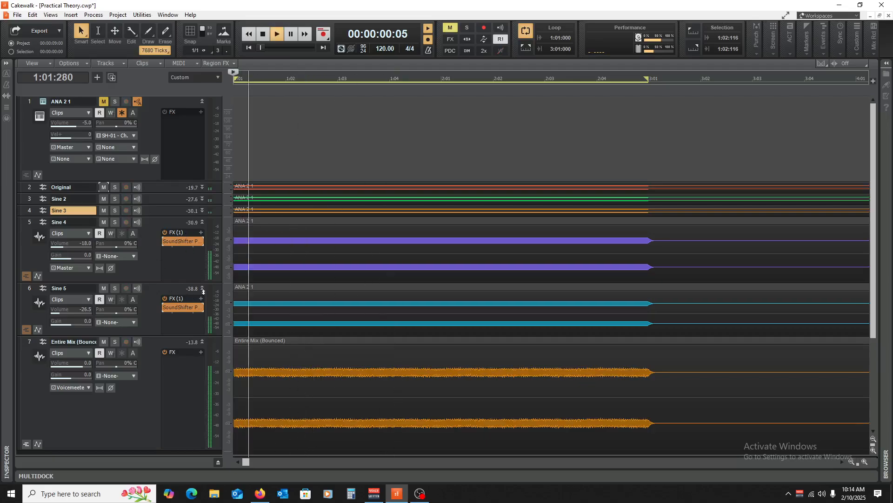
pyautogui.press('space')
pyautogui.press('space')
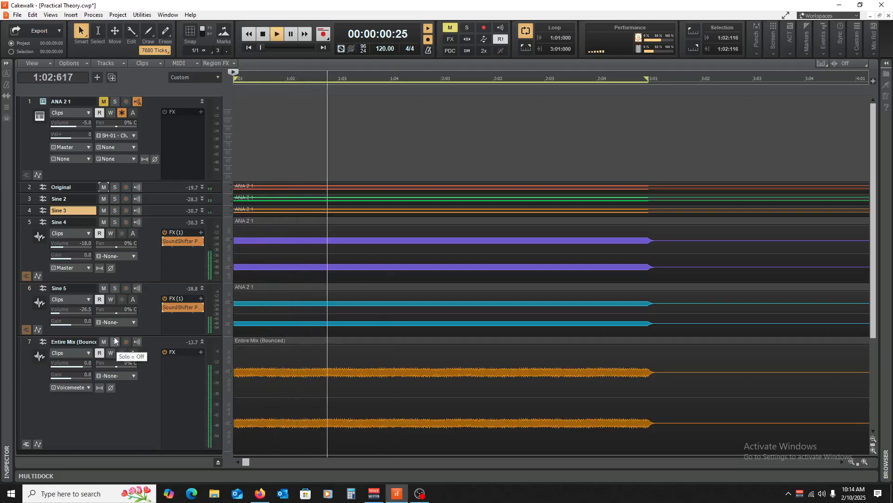
pyautogui.press('space')
pyautogui.press('space')
# Lower the Entire Mix track's volume to -9.2 and listen to the balance with the sine layers.
pyautogui.press('space')
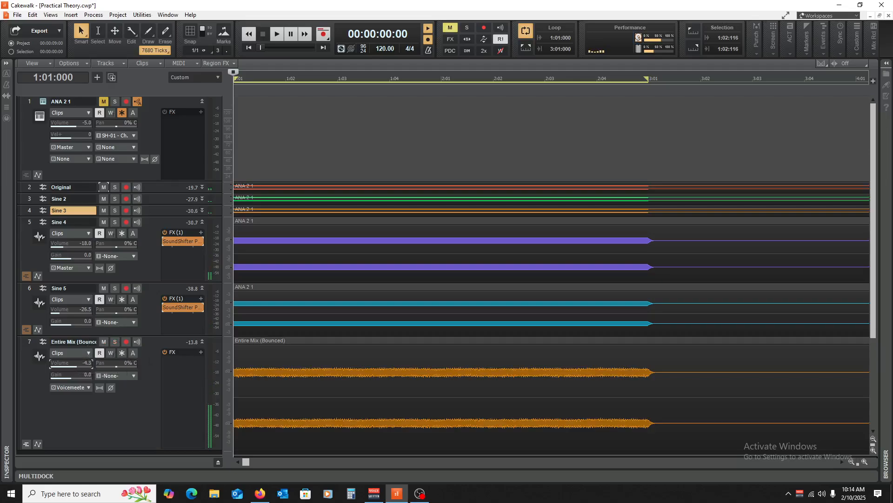
pyautogui.moveTo(79, 364)
pyautogui.mouseDown()
pyautogui.moveTo(63, 366)
pyautogui.moveTo(78, 366)
pyautogui.mouseUp()
pyautogui.press('space')
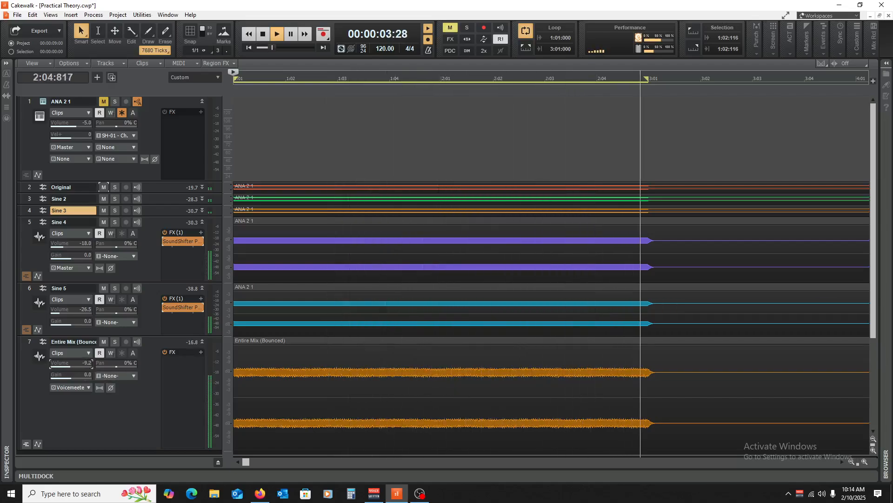
pyautogui.press('space')
# Compare playback with the Entire Mix track muted and unmuted.
pyautogui.press('space')
pyautogui.press('space')
pyautogui.click(104, 342)
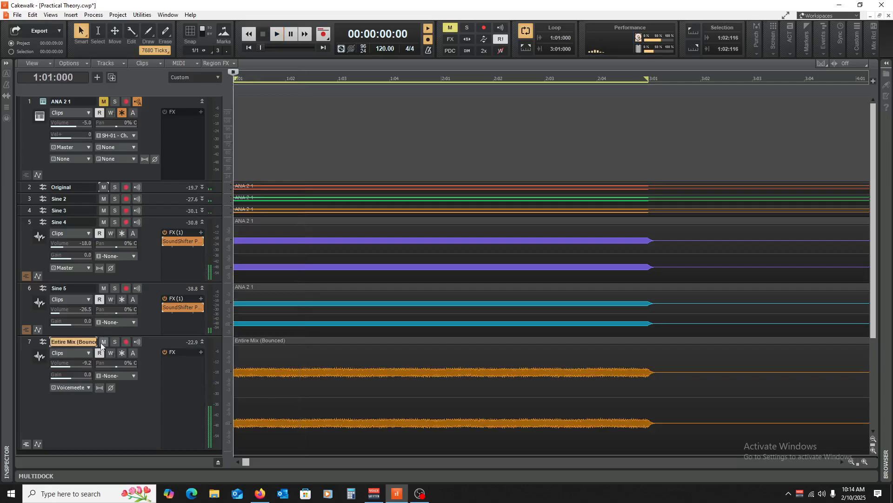
pyautogui.press('space')
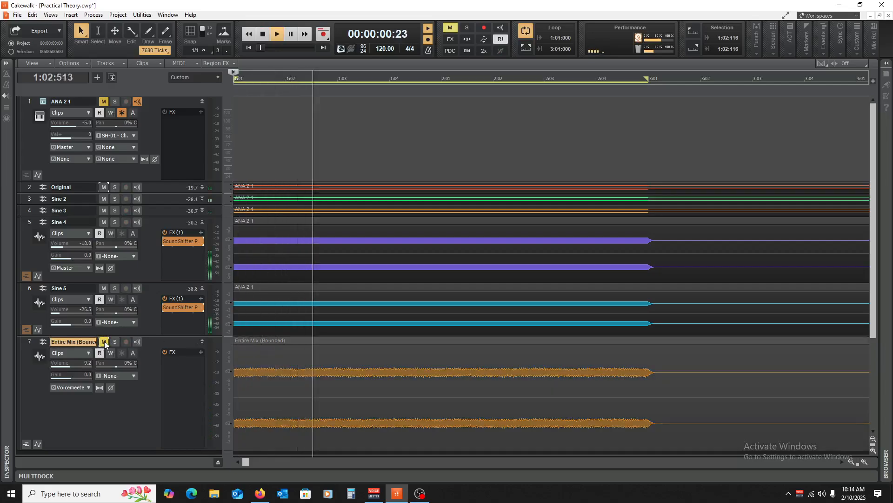
pyautogui.press('space')
pyautogui.click(104, 342)
pyautogui.press('space')
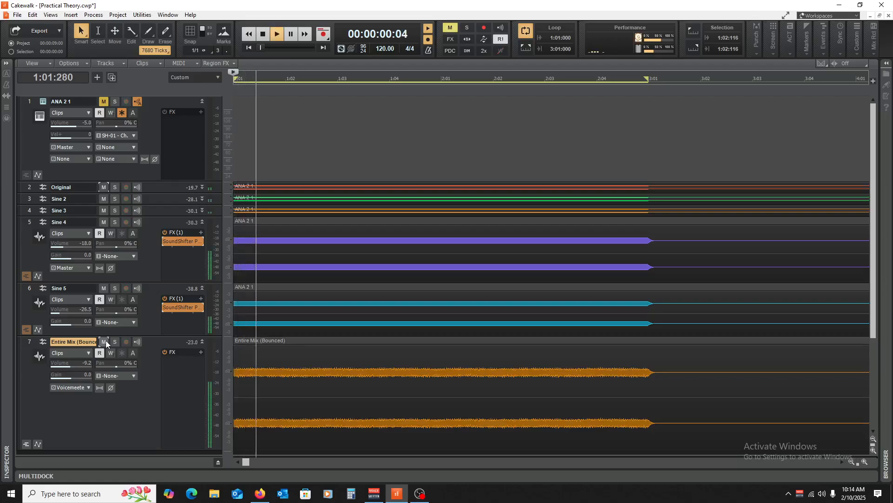
pyautogui.press('space')
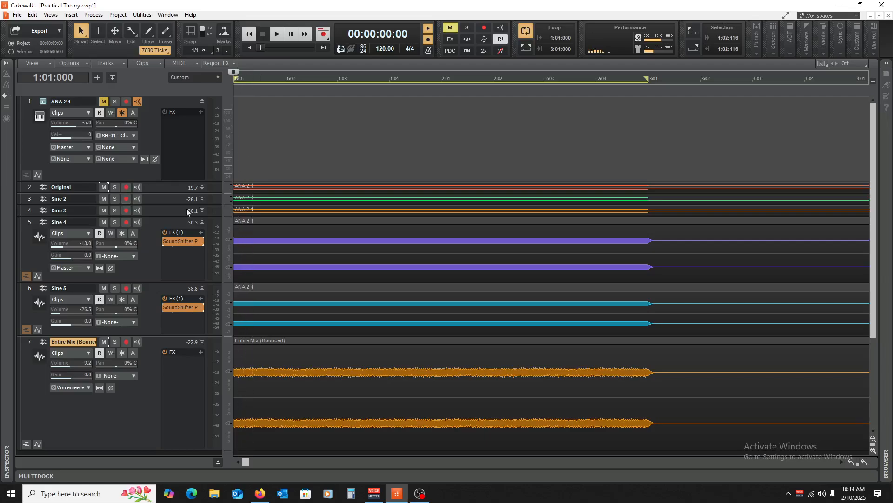
# Collapse the Sine 4, Sine 5 and Entire Mix tracks.
pyautogui.click(202, 222)
pyautogui.click(202, 229)
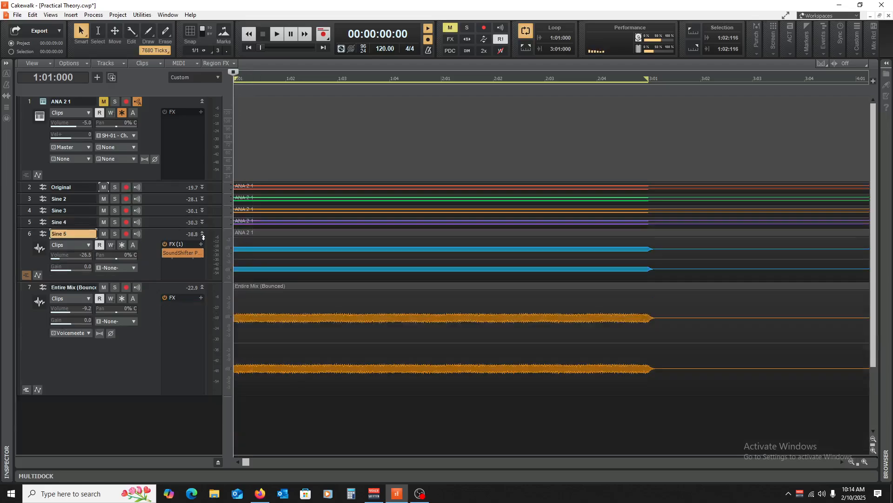
pyautogui.click(202, 235)
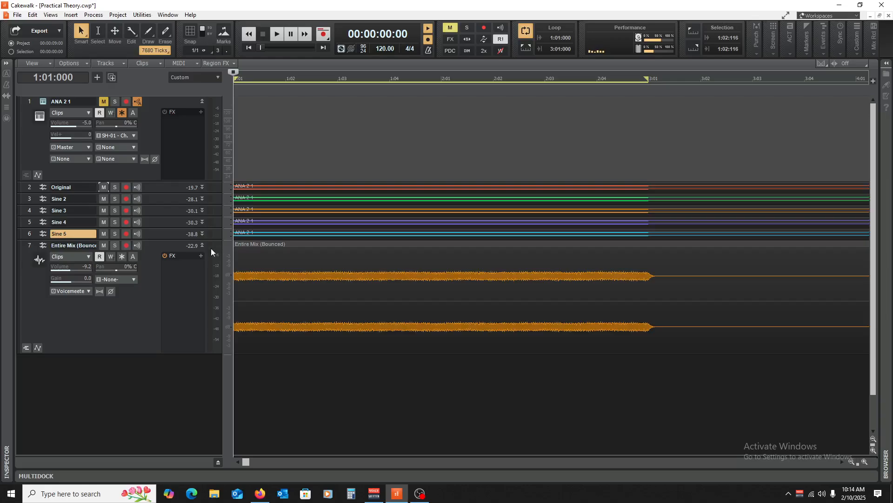
pyautogui.click(201, 243)
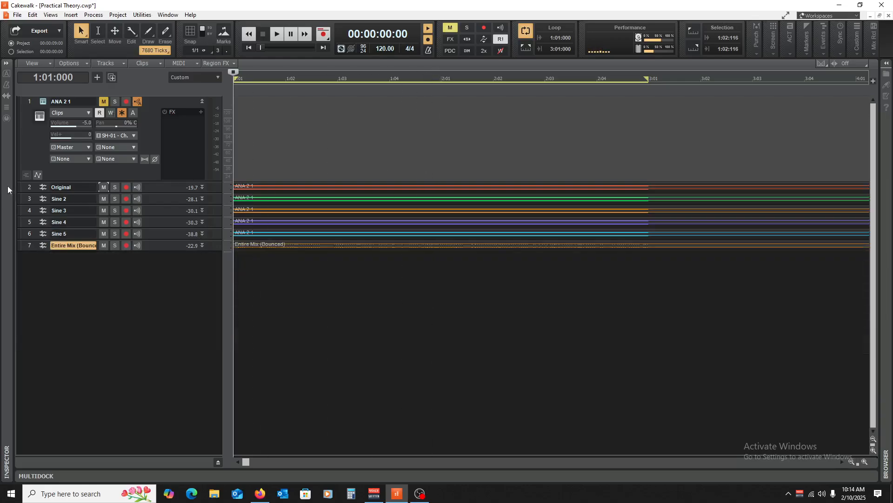
# Select the Original through Entire Mix tracks and bounce them to another new Entire Mix track.
pyautogui.click(33, 190)
pyautogui.keyDown('shift'); pyautogui.click(29, 246); pyautogui.keyUp('shift')
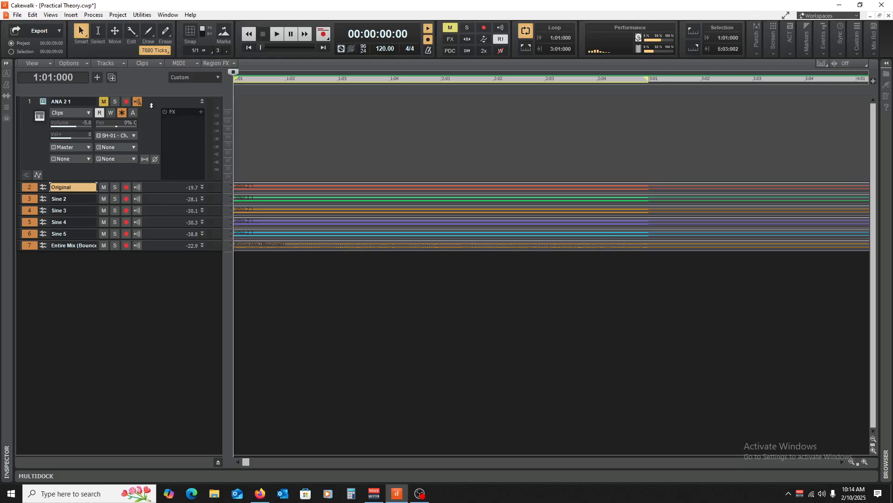
pyautogui.click(106, 62)
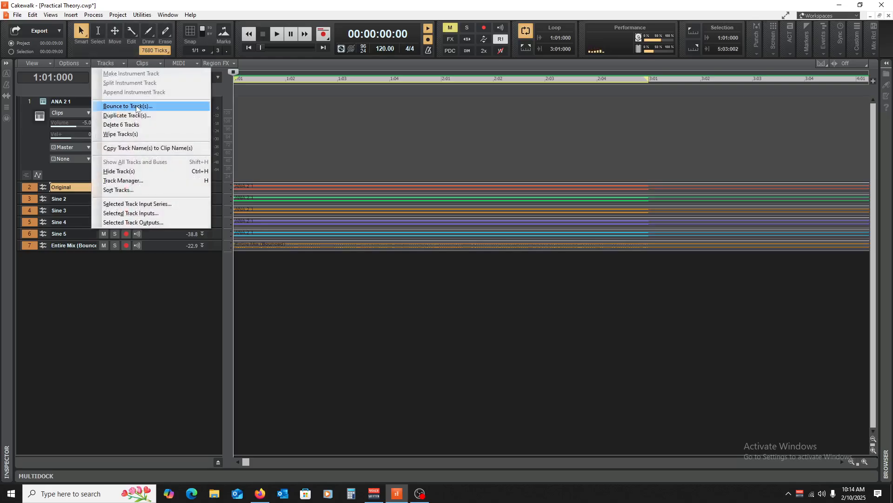
pyautogui.click(137, 105)
pyautogui.click(548, 389)
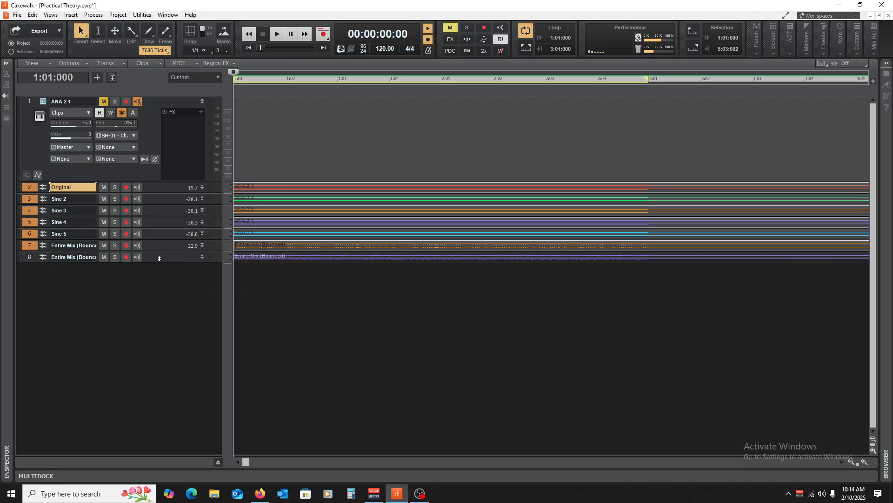
# Enlarge the second bounced Entire Mix track and examine its waveform up close around 1:02:151.
pyautogui.moveTo(159, 263); pyautogui.dragTo(156, 357)
pyautogui.click(293, 365)
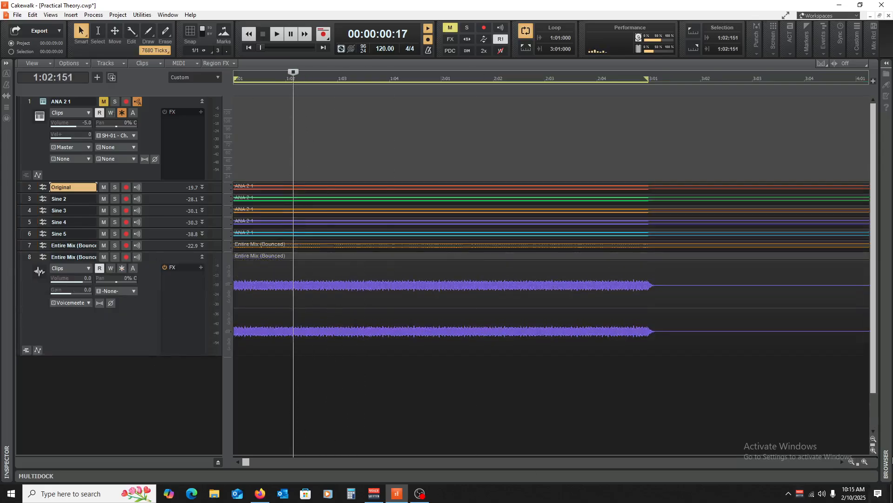
pyautogui.click(865, 462)
pyautogui.click(864, 461)
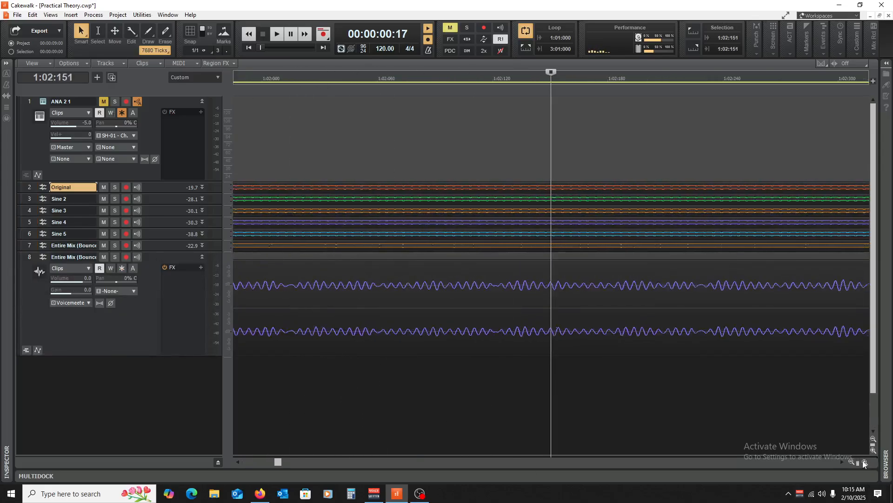
pyautogui.click(864, 461)
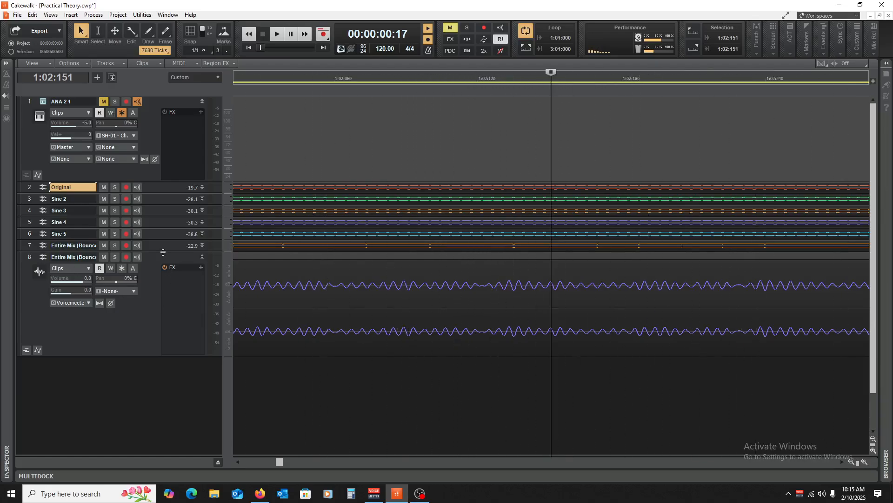
# Compare the first bounced Entire Mix waveform with the second, and collapse both tracks to return to a wider timeline view.
pyautogui.moveTo(163, 252); pyautogui.dragTo(154, 309)
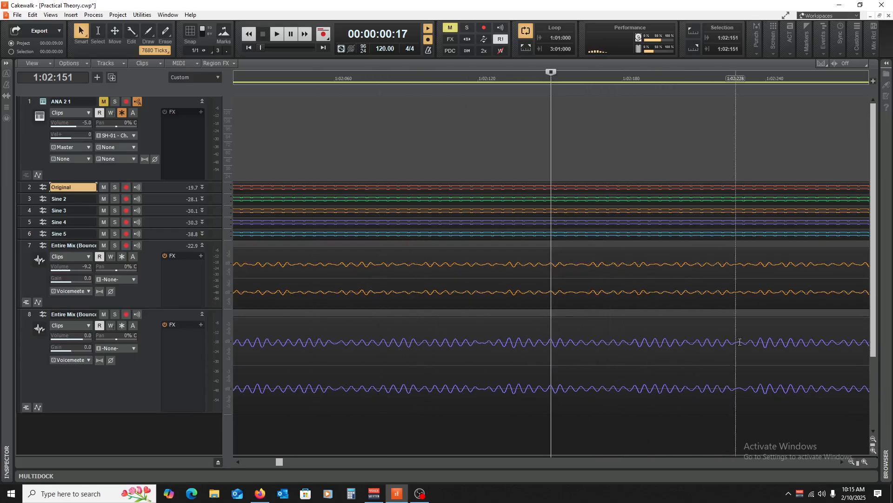
pyautogui.click(203, 246)
pyautogui.click(203, 245)
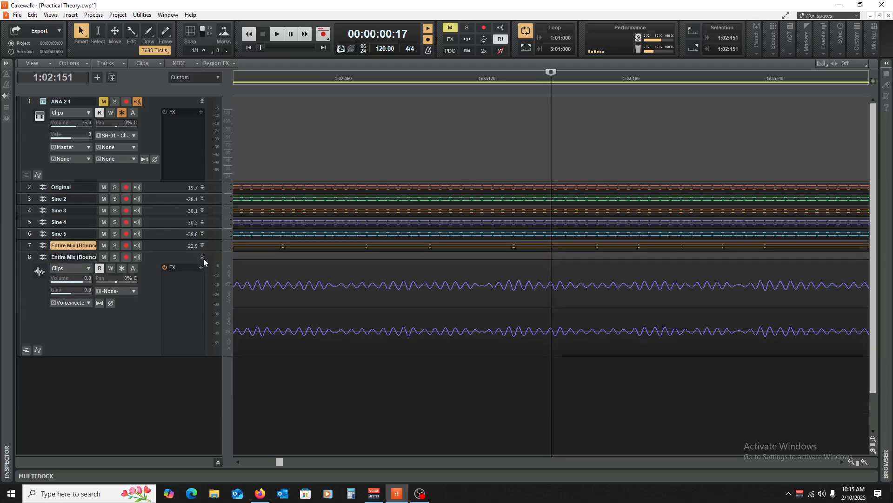
pyautogui.click(203, 257)
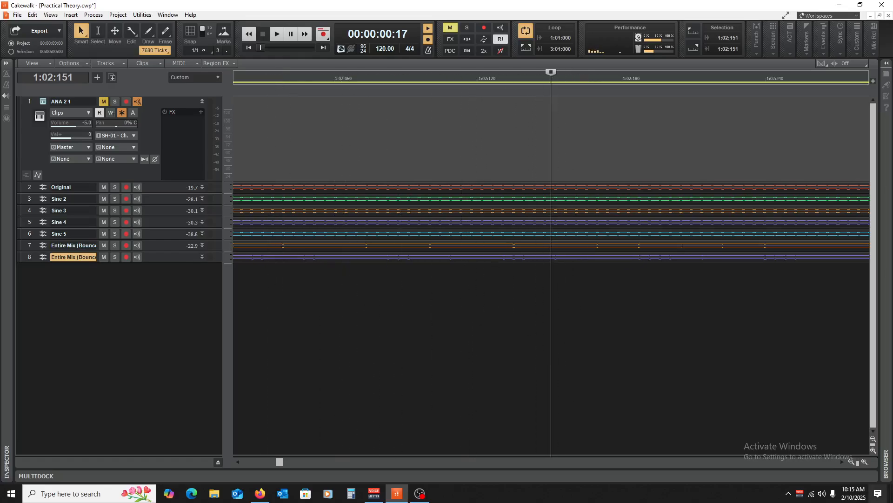
pyautogui.click(852, 462)
pyautogui.click(853, 463)
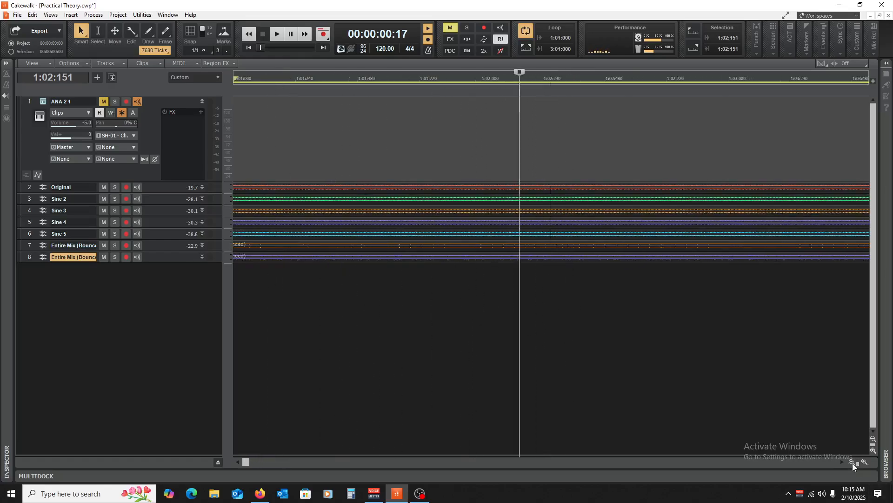
pyautogui.click(852, 462)
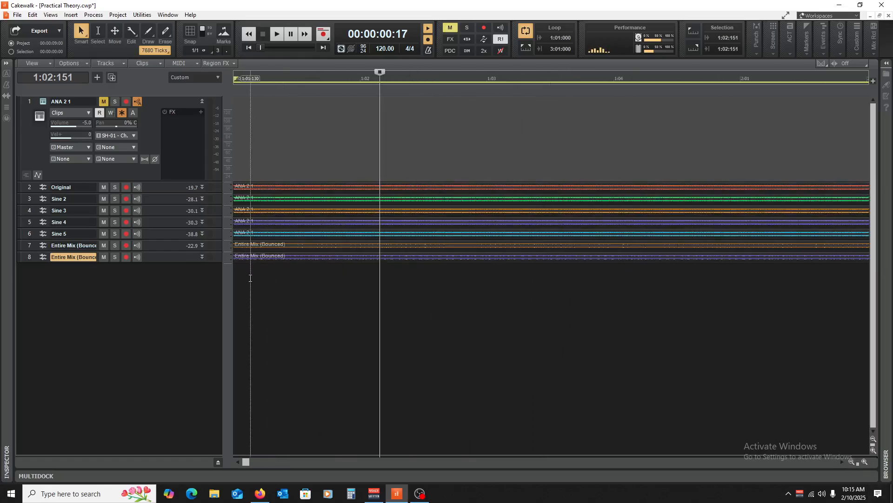
# Expand the Original track to review its sine waveform across the full clip, and collapse it again.
pyautogui.click(851, 461)
pyautogui.click(851, 461)
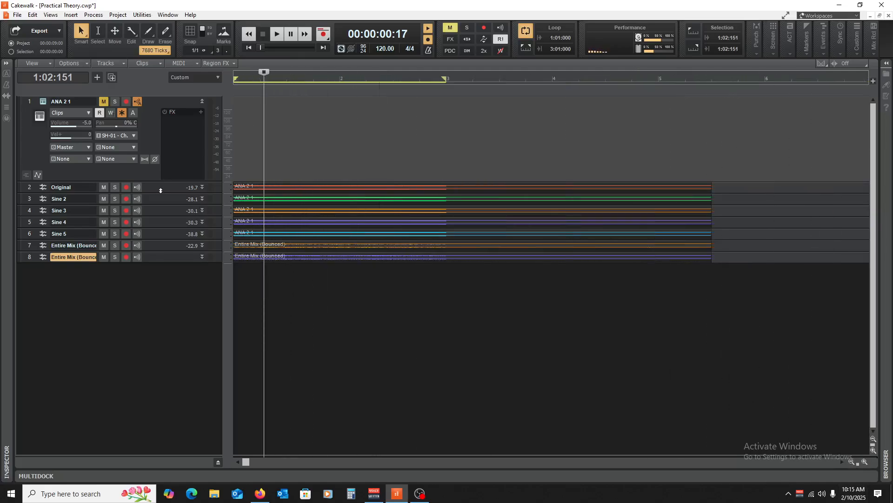
pyautogui.moveTo(159, 195); pyautogui.dragTo(147, 270)
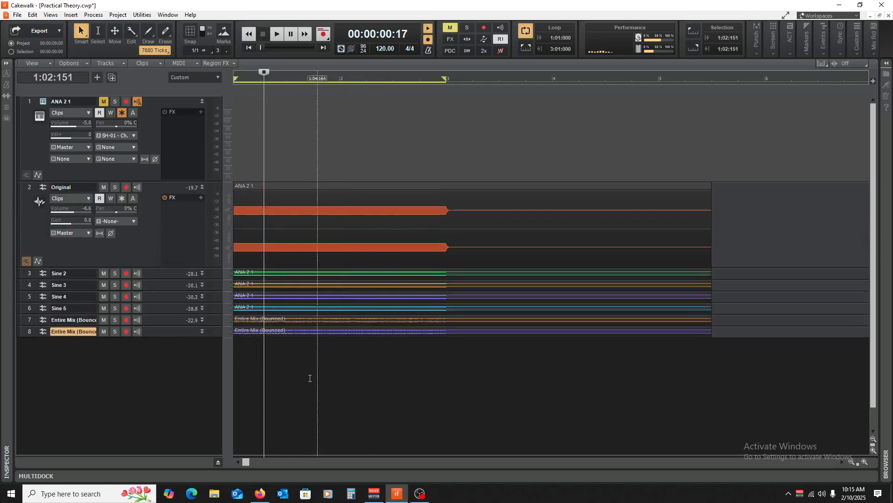
pyautogui.click(202, 187)
pyautogui.click(358, 299)
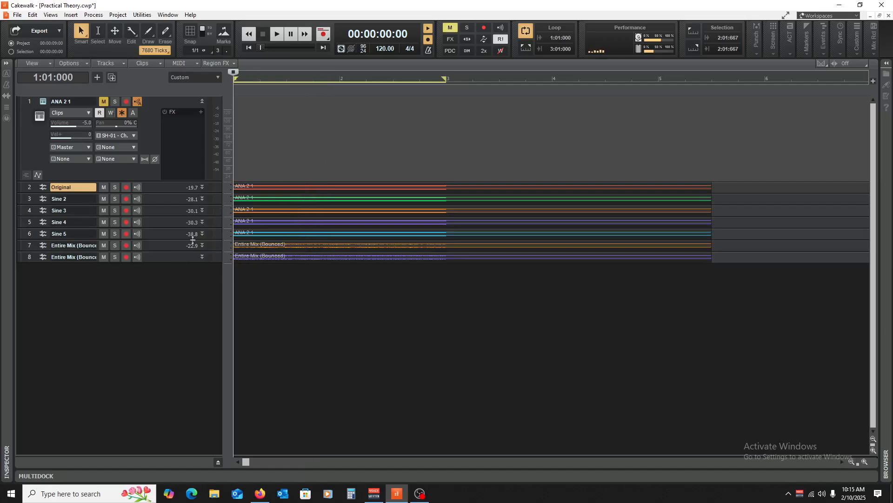
pyautogui.moveTo(152, 192); pyautogui.dragTo(147, 283)
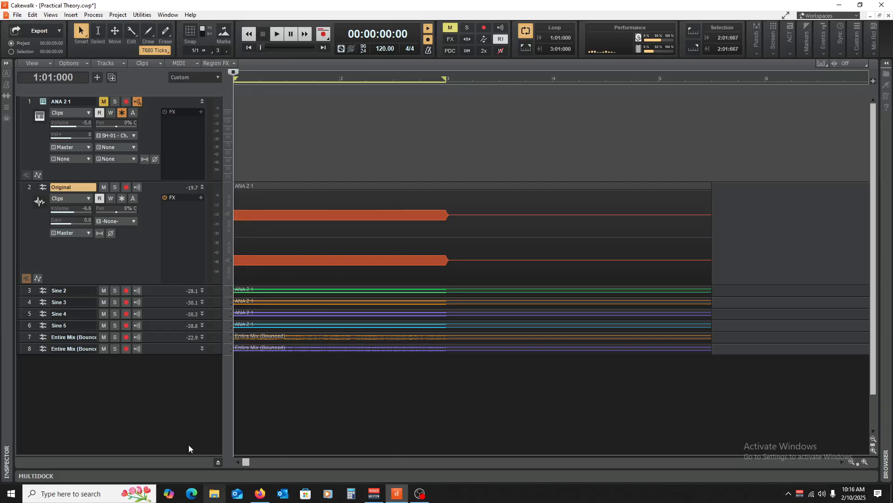
pyautogui.click(203, 186)
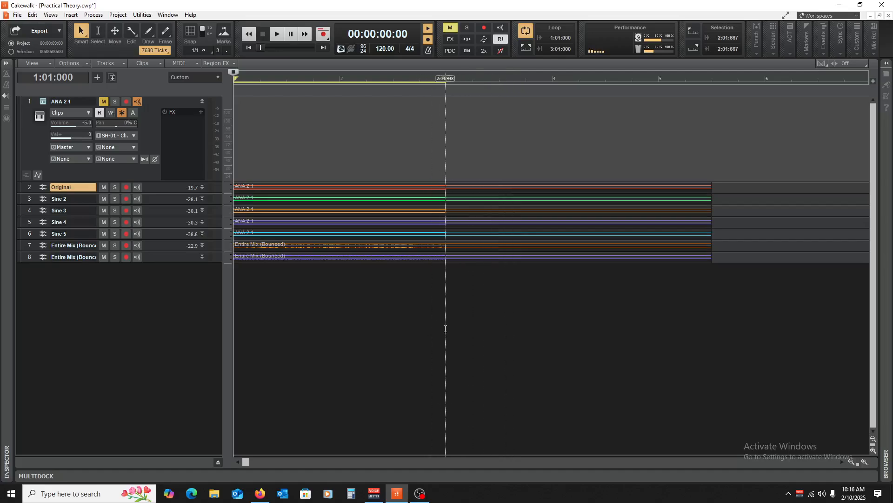
# Place the playhead at 3:01:005, collapse the ANA 2 1 track, and mute every track from Original through the second Entire Mix.
pyautogui.click(446, 321)
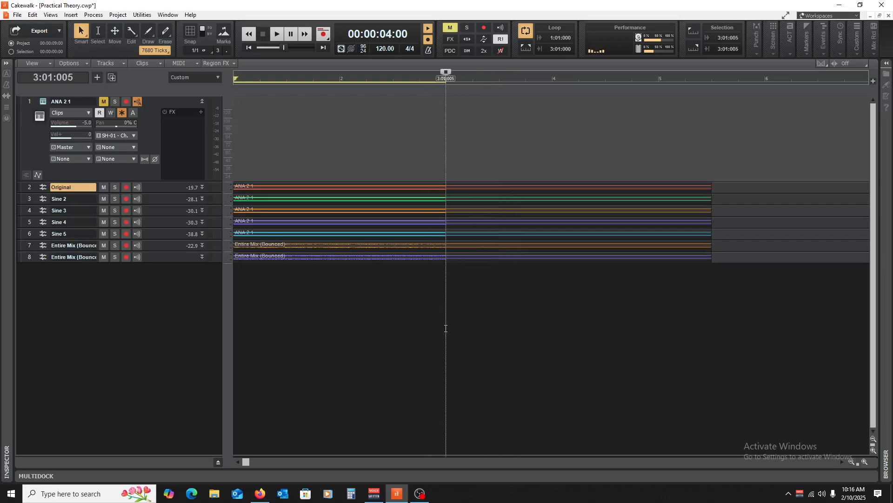
pyautogui.click(202, 100)
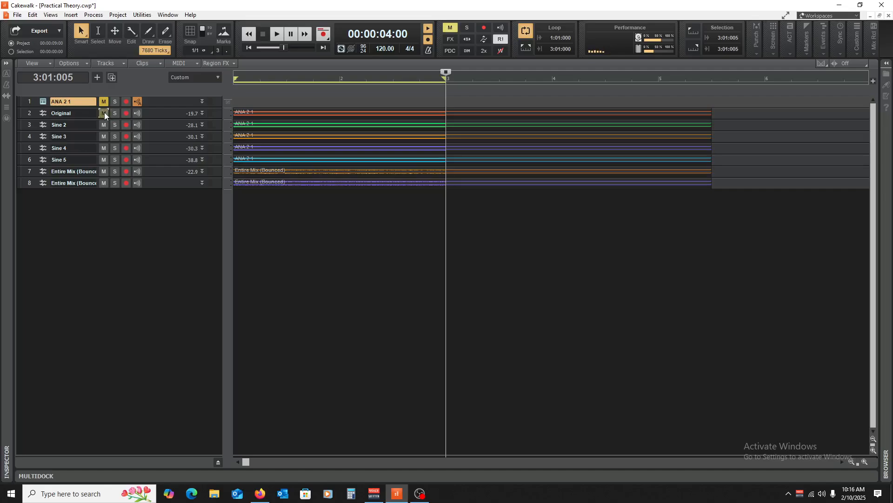
pyautogui.moveTo(104, 113); pyautogui.dragTo(108, 197)
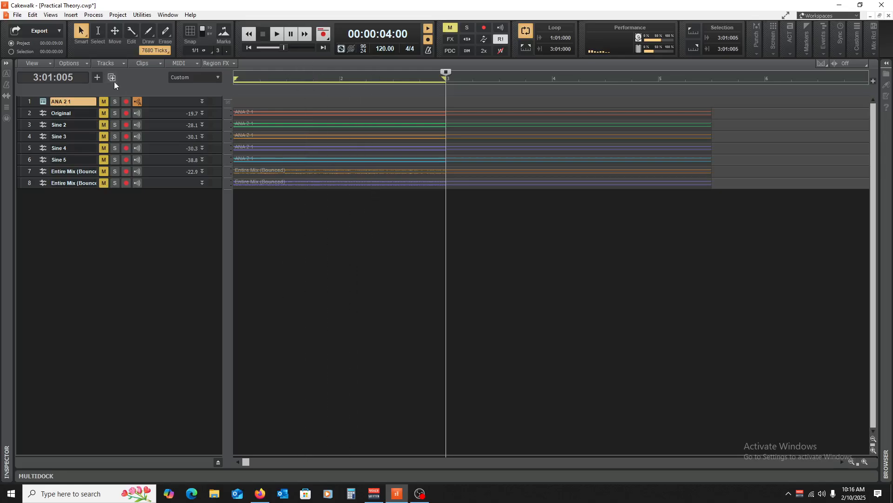
# Insert the Reaktor 6 soft synth into the project as a simple instrument track.
pyautogui.click(75, 18)
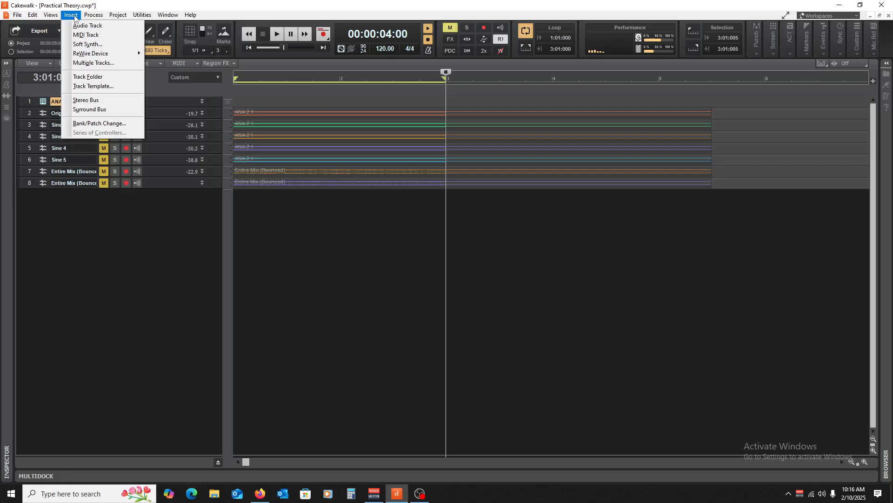
pyautogui.click(82, 45)
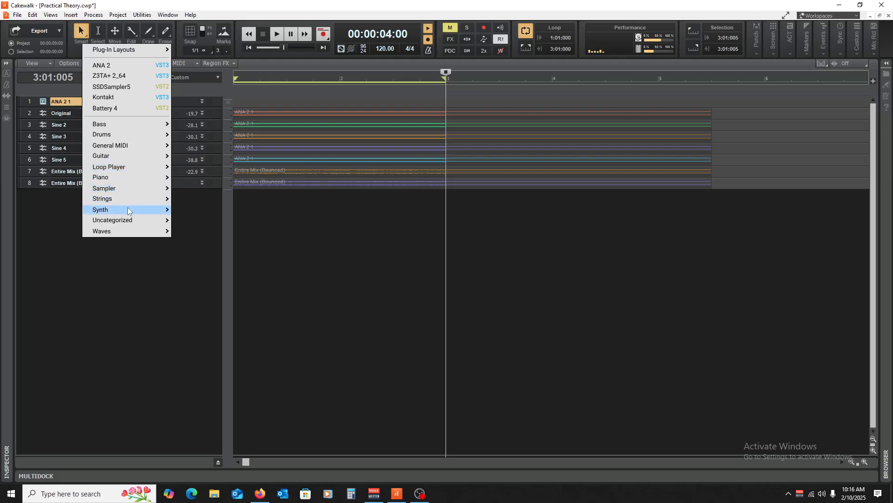
pyautogui.moveTo(128, 210)
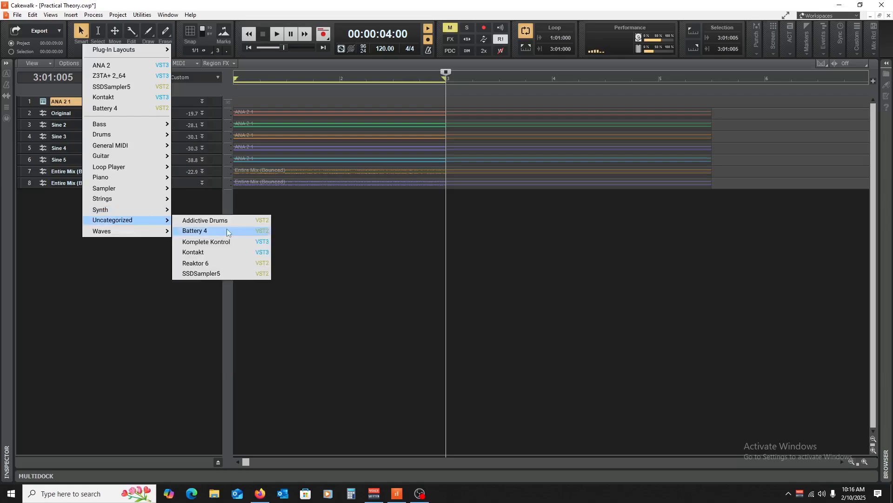
pyautogui.click(234, 262)
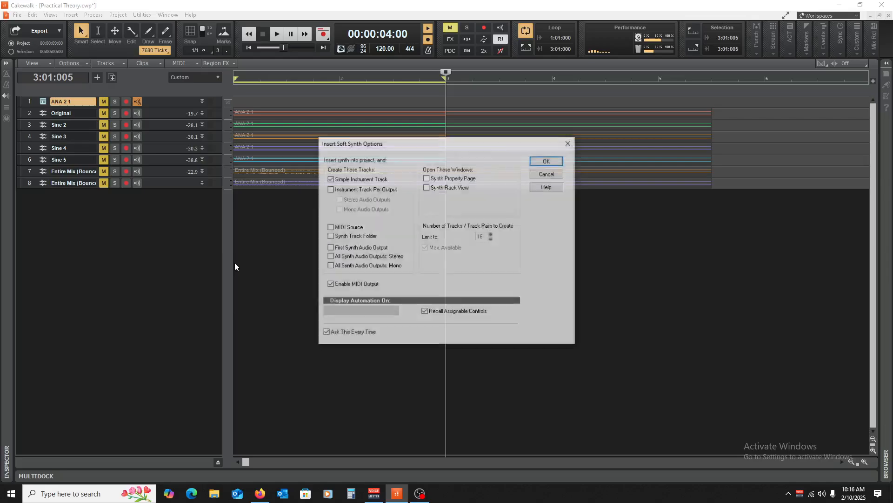
pyautogui.click(548, 160)
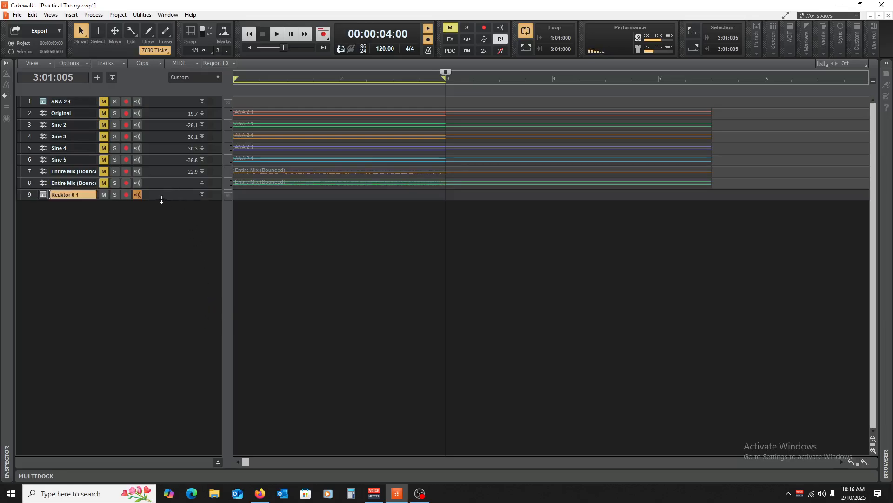
# Enlarge the Reaktor 6 track, open its synth window, and load Razor with the Big Cinema preset.
pyautogui.moveTo(162, 199); pyautogui.dragTo(171, 300)
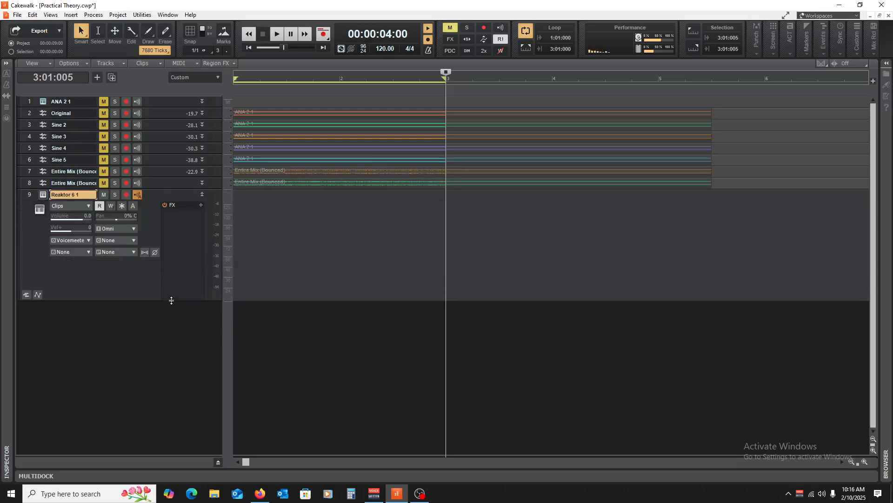
pyautogui.click(43, 195)
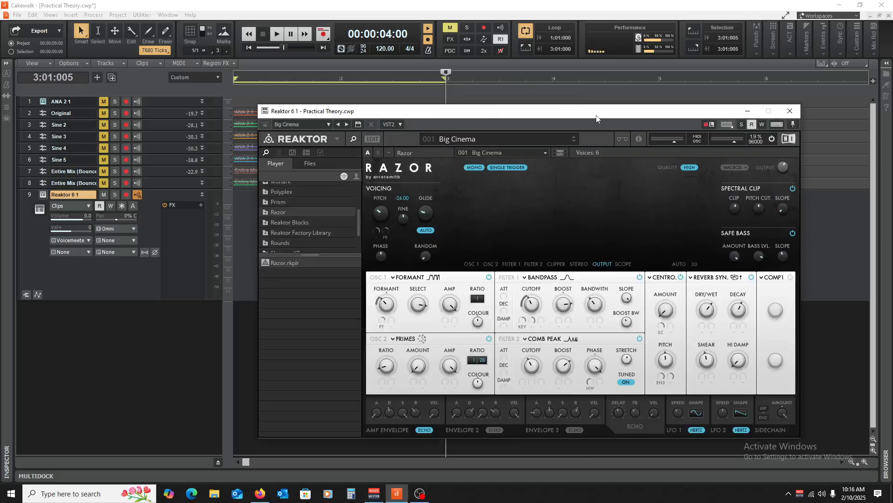
pyautogui.moveTo(597, 118); pyautogui.dragTo(502, 85)
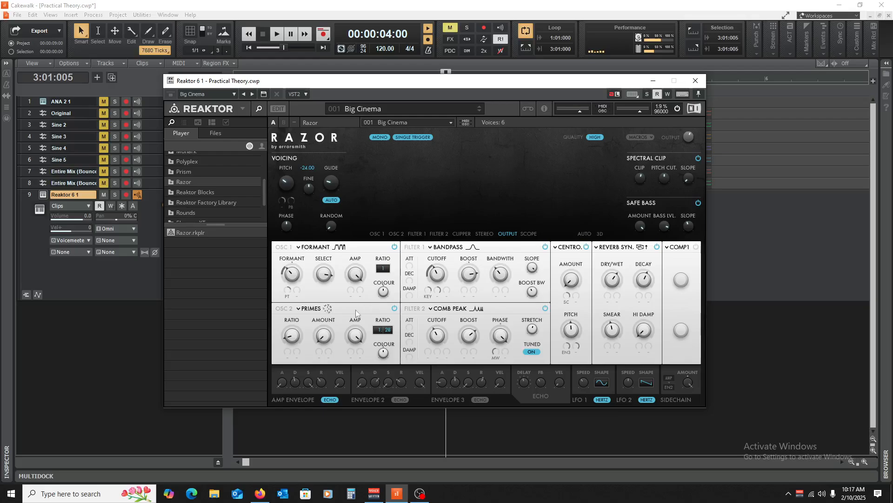
# Switch Razor's spectrum display to oscillator 1, move the synth window slightly, and open the Piano Roll view.
pyautogui.click(381, 234)
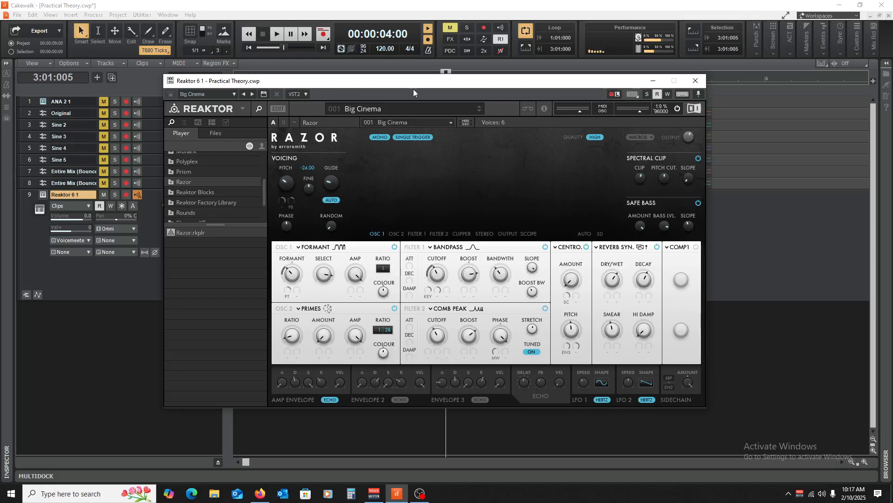
pyautogui.moveTo(413, 88)
pyautogui.mouseDown()
pyautogui.moveTo(550, 72)
pyautogui.moveTo(399, 98)
pyautogui.mouseUp()
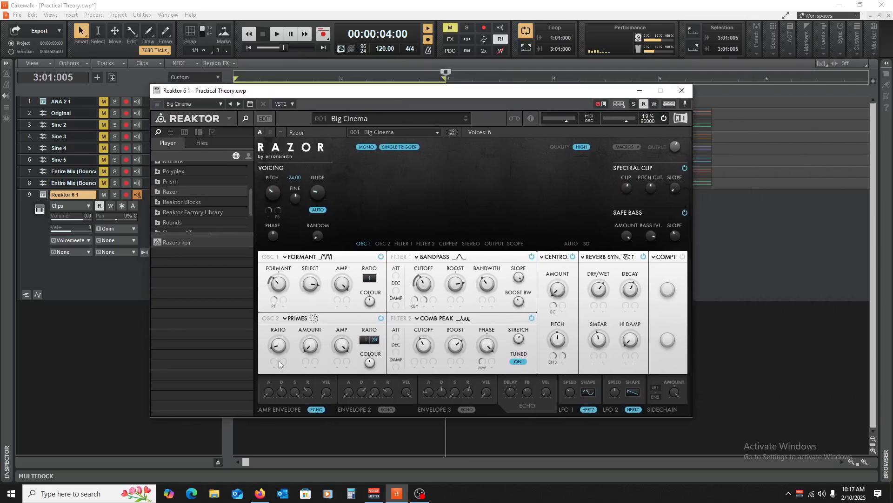
pyautogui.click(51, 14)
pyautogui.click(66, 77)
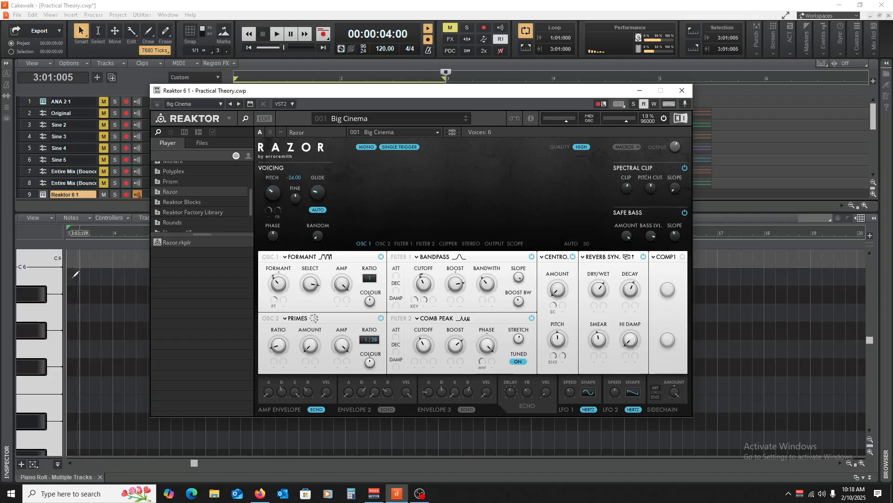
# Audition notes on the piano roll keyboard while stepping Razor's spectrum display through the Oscillator 2, Filter 1, Clipper, Stereo and Output stages.
pyautogui.scroll(-4, 35, 372)
pyautogui.click(44, 346)
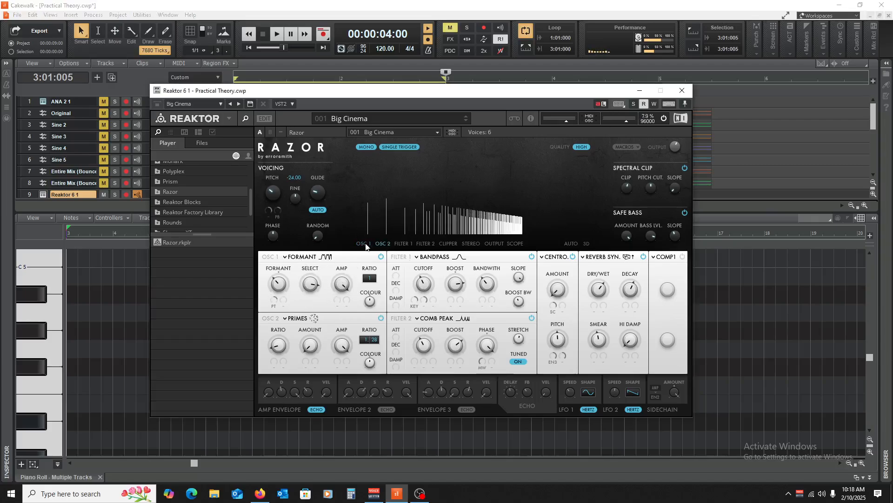
pyautogui.click(402, 243)
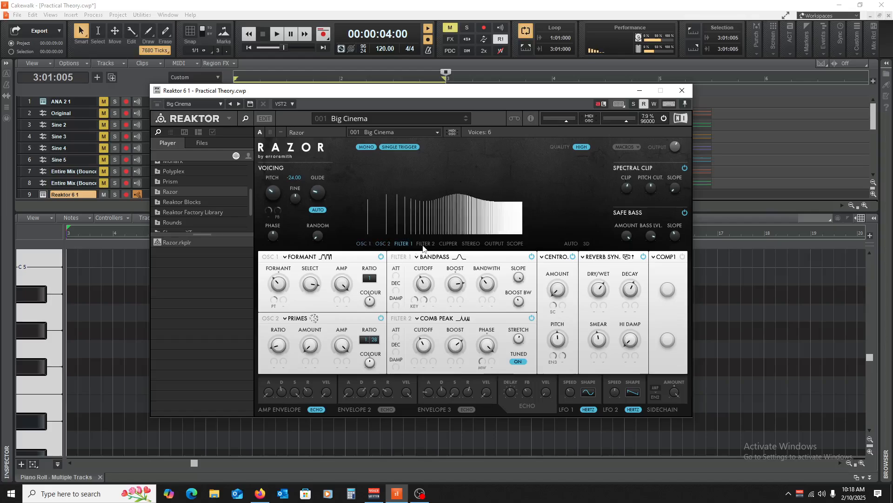
pyautogui.click(448, 244)
pyautogui.click(470, 245)
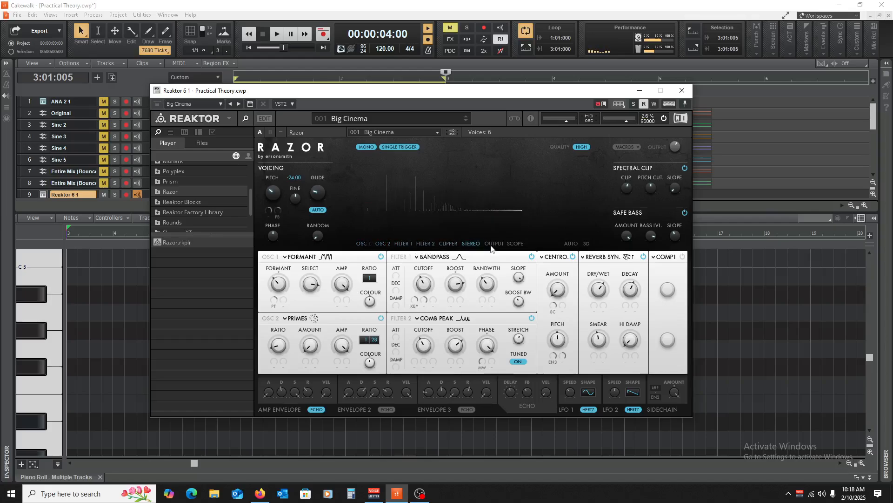
pyautogui.click(492, 245)
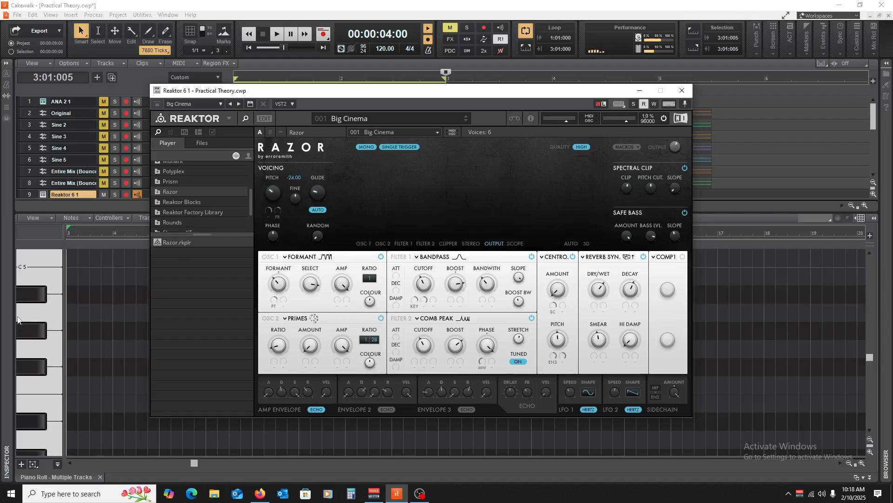
pyautogui.click(59, 325)
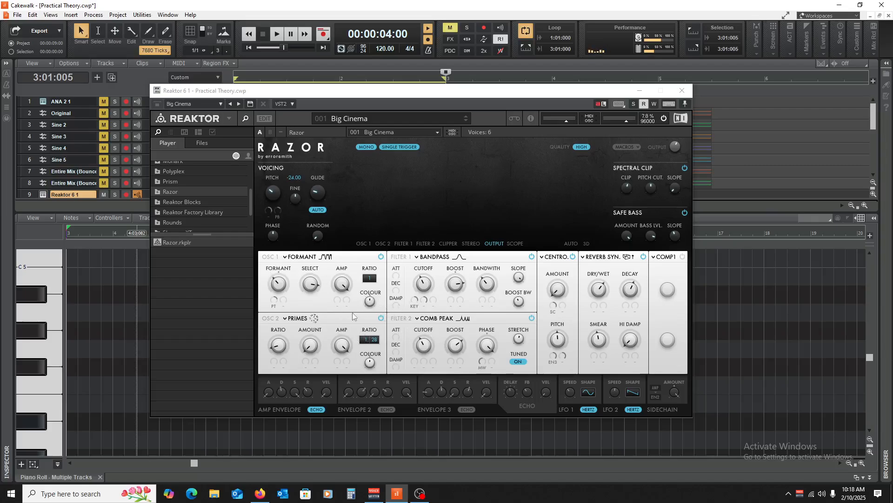
# Audition Primes, Number Pitchbend and Sick Pitchbend as the type for oscillator 1, keeping Sick Pitchbend.
pyautogui.click(285, 257)
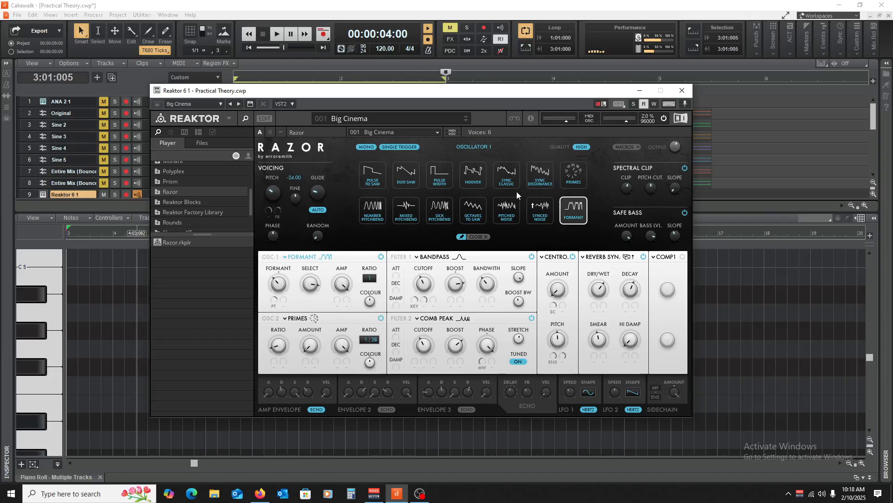
pyautogui.click(574, 182)
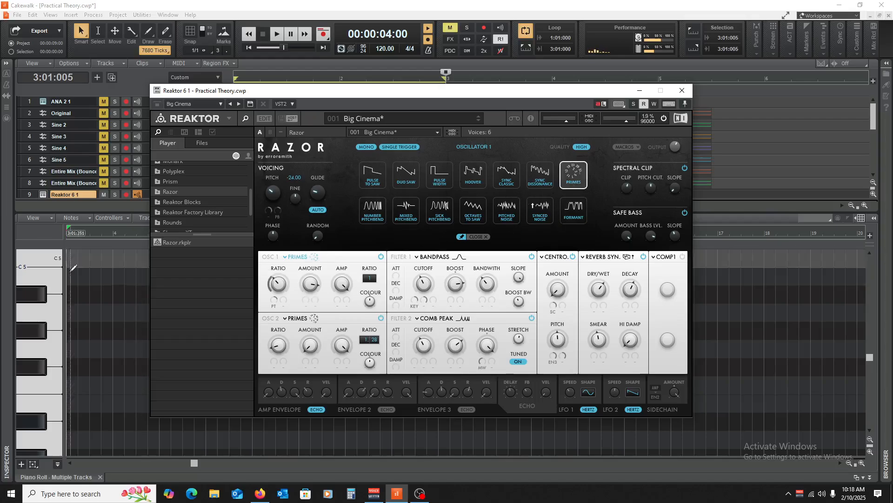
pyautogui.click(32, 357)
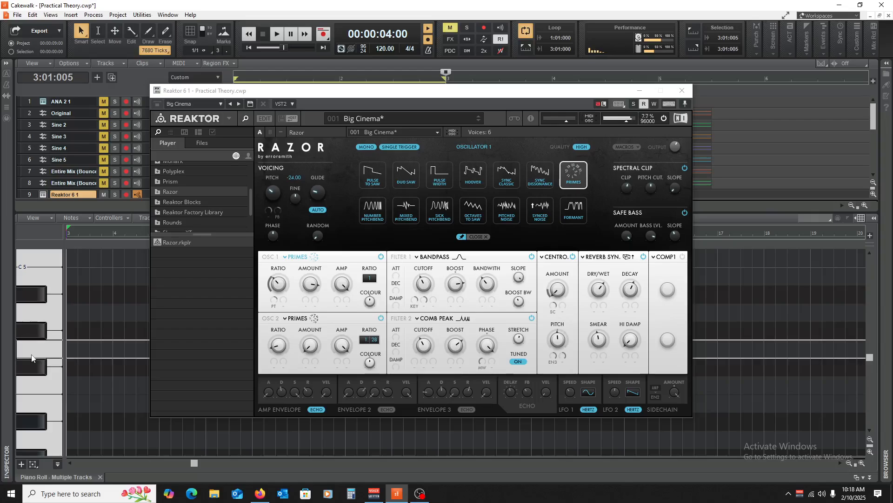
pyautogui.click(378, 219)
pyautogui.click(30, 309)
pyautogui.click(30, 309)
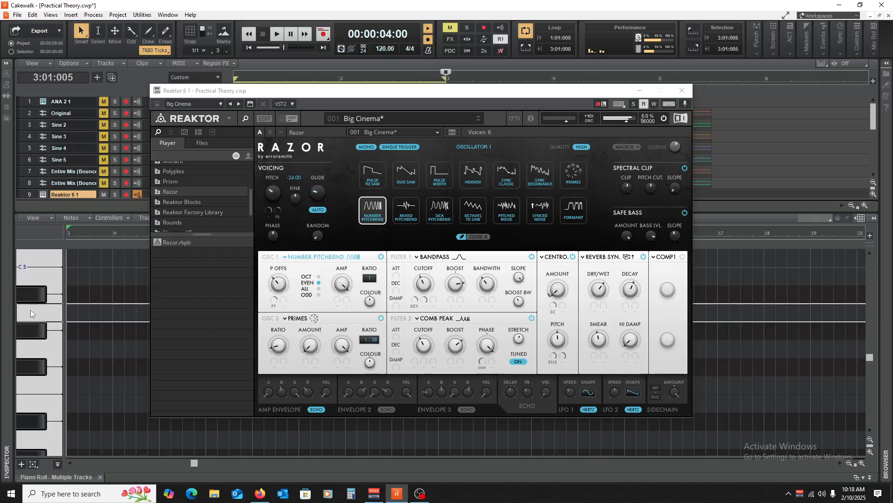
pyautogui.click(439, 208)
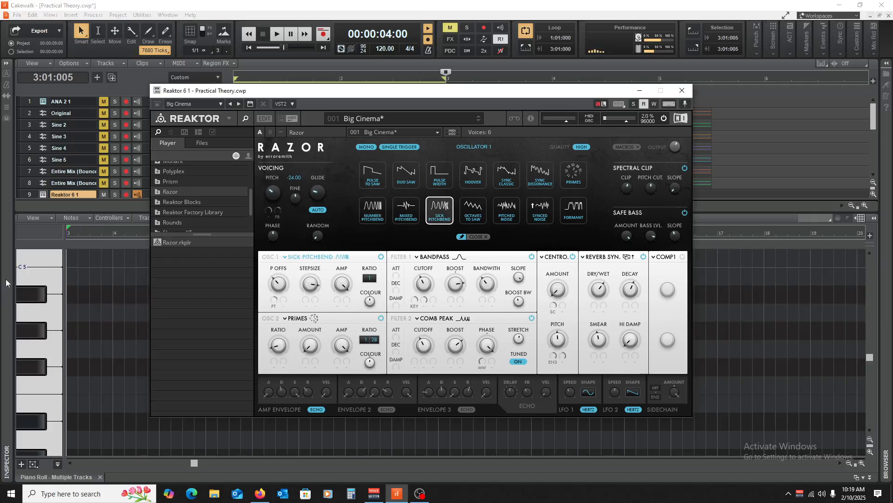
pyautogui.click(36, 316)
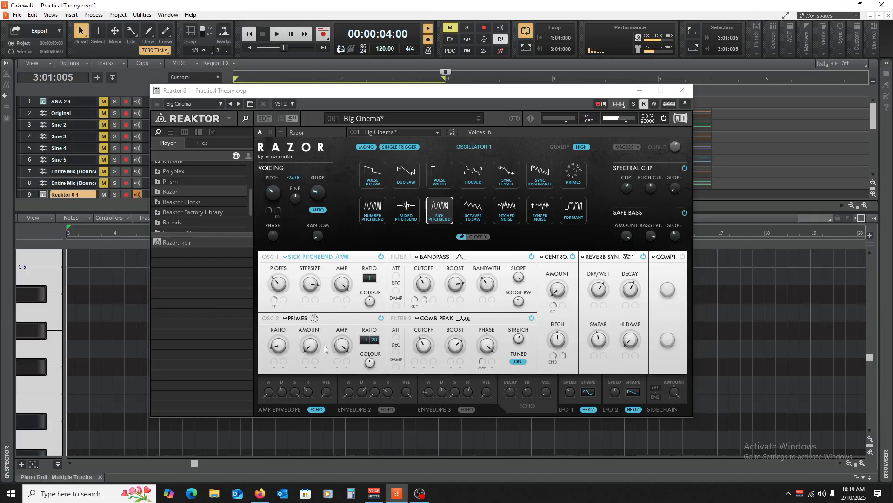
# Turn down oscillator 1's pitch offset, step size and amp, oscillator 2's amp, and the bandpass filter's cutoff, auditioning notes between changes.
pyautogui.click(276, 286)
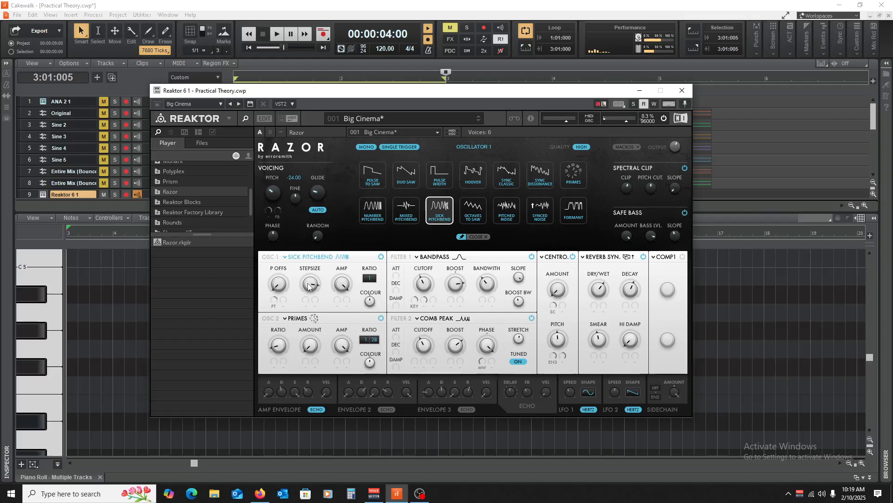
pyautogui.click(45, 318)
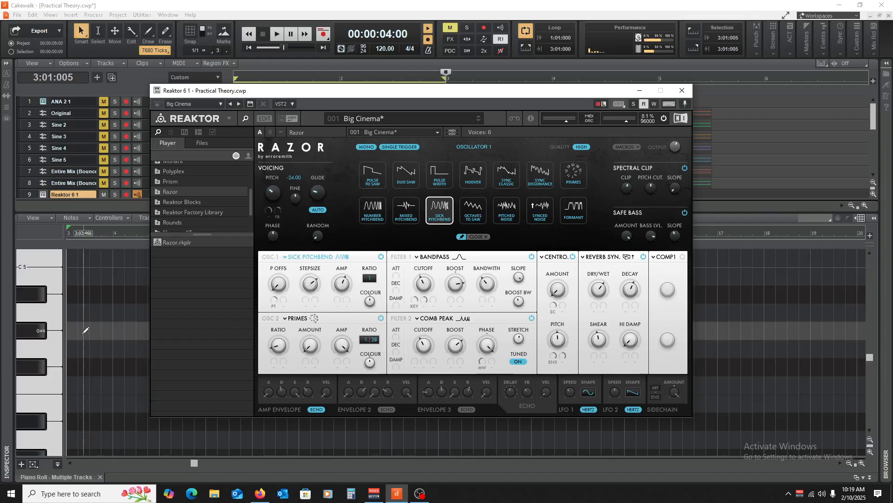
pyautogui.click(342, 361)
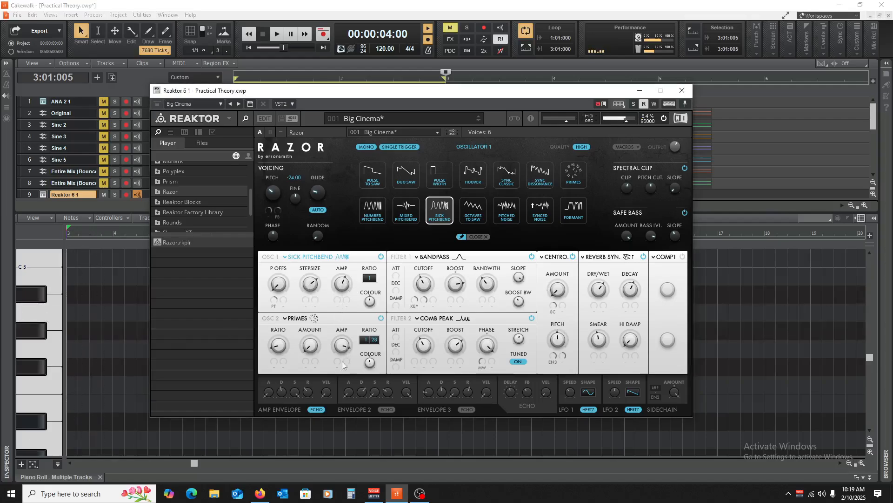
pyautogui.click(25, 342)
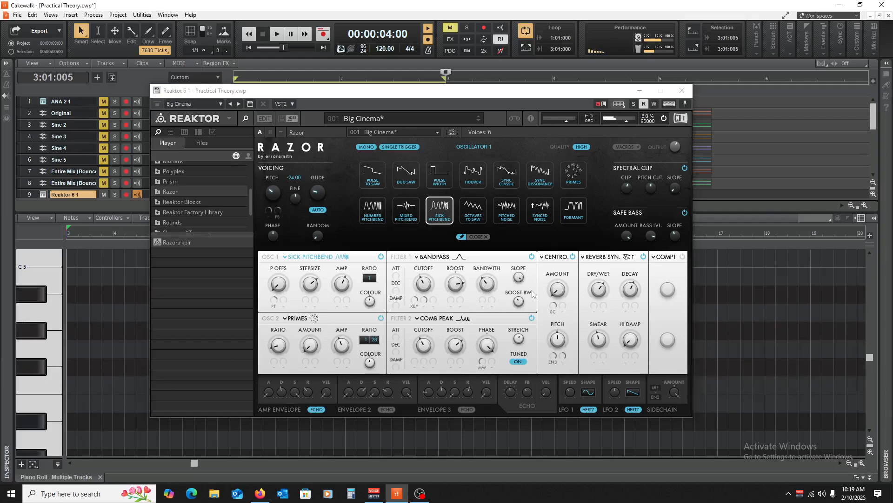
pyautogui.click(427, 286)
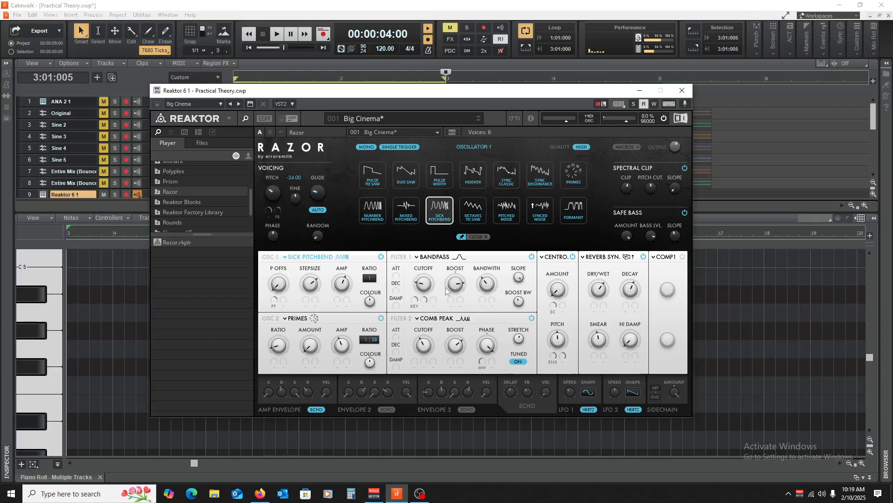
# Turn down the bandpass filter's boost and bandwidth, auditioning notes between the changes.
pyautogui.click(36, 325)
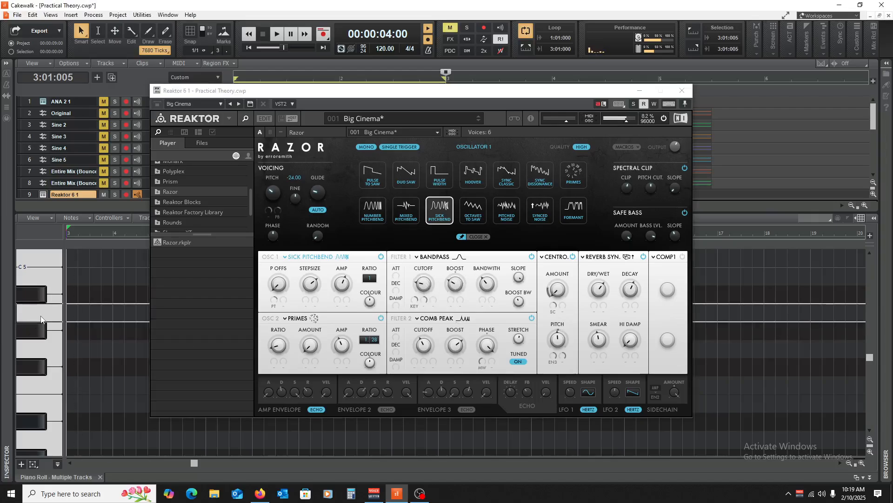
pyautogui.moveTo(488, 284); pyautogui.dragTo(489, 295)
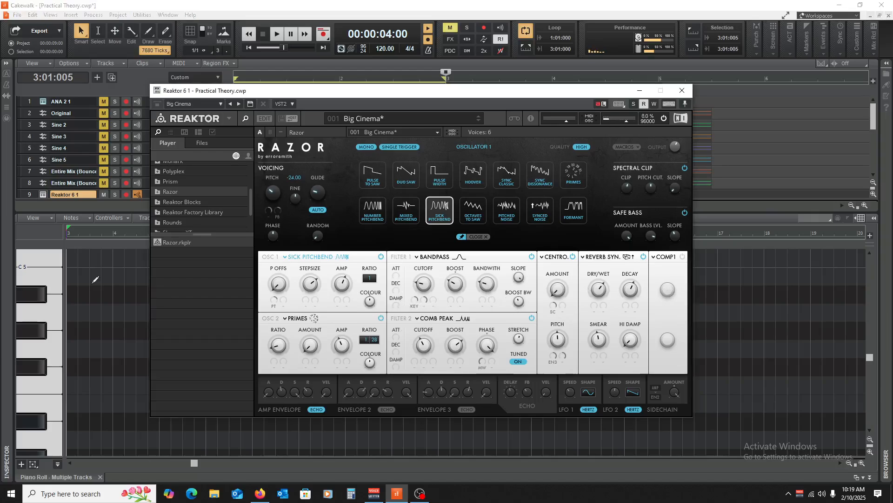
pyautogui.click(56, 355)
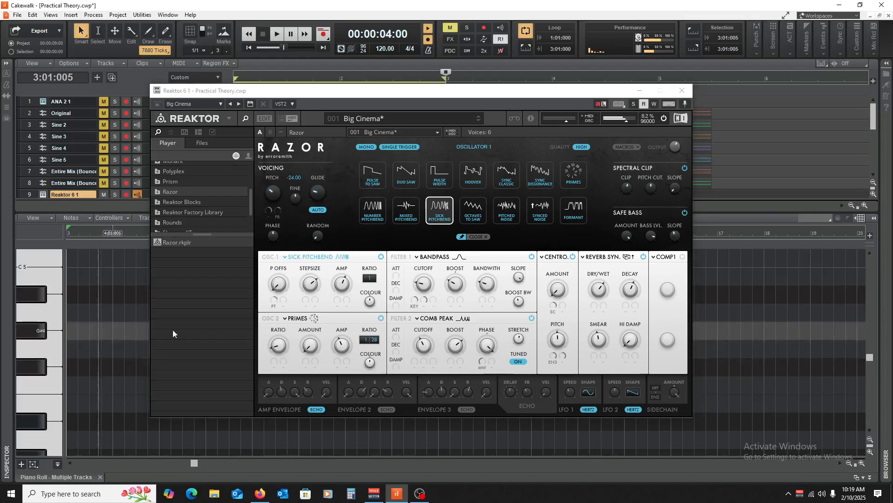
# Change oscillator 2's type to Pulse Width and audition a note.
pyautogui.click(302, 318)
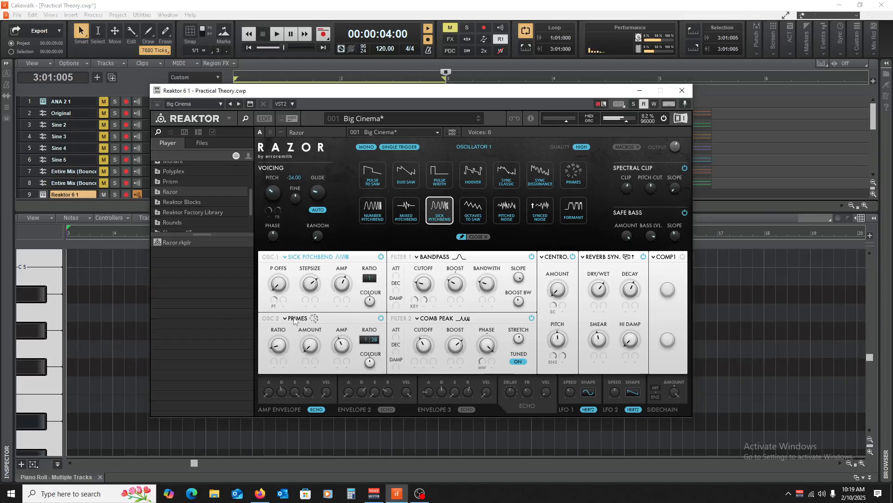
pyautogui.click(442, 183)
pyautogui.click(37, 317)
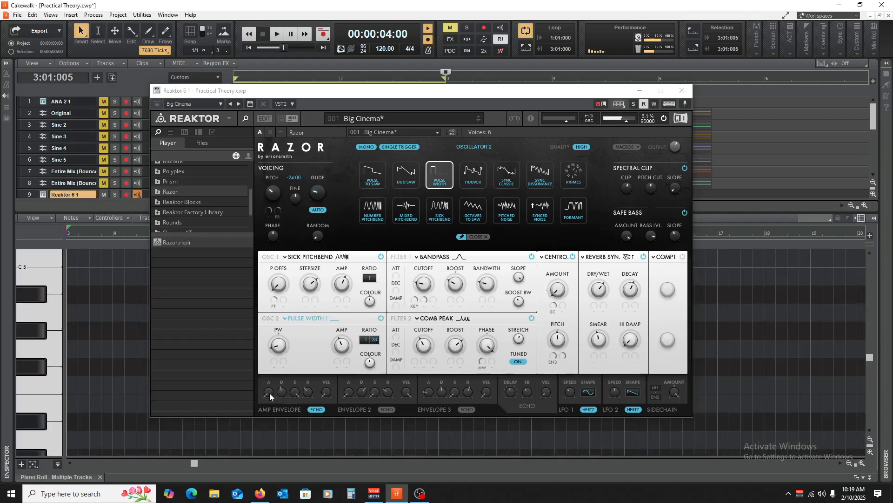
# Raise the amp envelope's attack and lower its sustain, auditioning notes on the piano roll keyboard after each change.
pyautogui.moveTo(270, 393); pyautogui.dragTo(270, 362)
pyautogui.click(25, 321)
pyautogui.moveTo(295, 389); pyautogui.dragTo(298, 429)
pyautogui.click(37, 311)
pyautogui.click(33, 317)
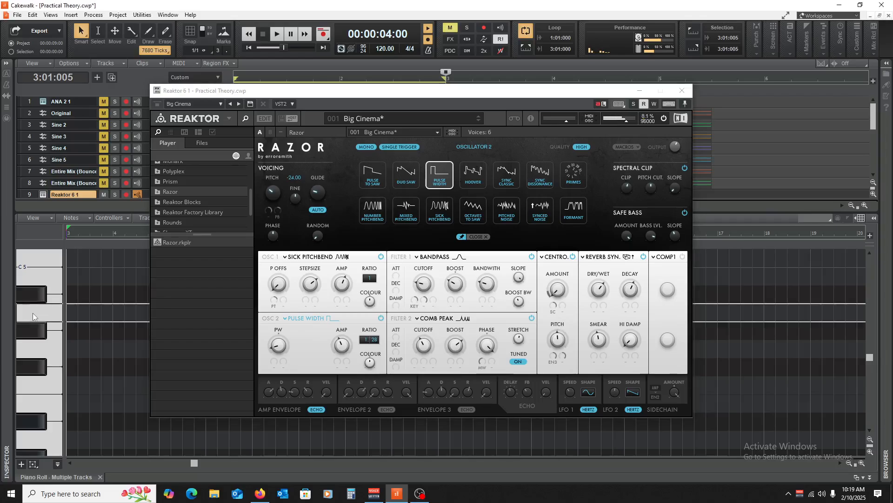
# Audition a higher note, then change oscillator 2's type to Octaves to Saw.
pyautogui.click(45, 271)
pyautogui.scroll(3, 43, 278)
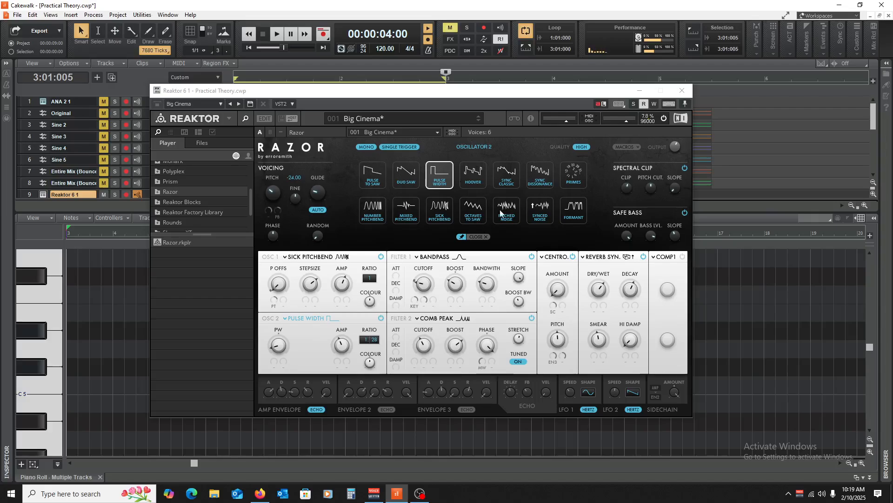
pyautogui.click(473, 211)
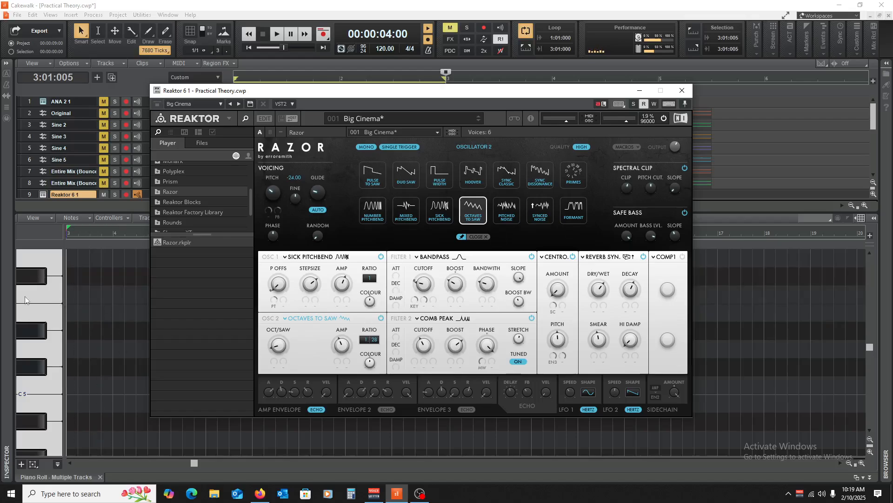
# Close the synth window and Piano Roll, reopen Reaktor 6 from its track, and load the Razor preset The Shining.
pyautogui.click(682, 91)
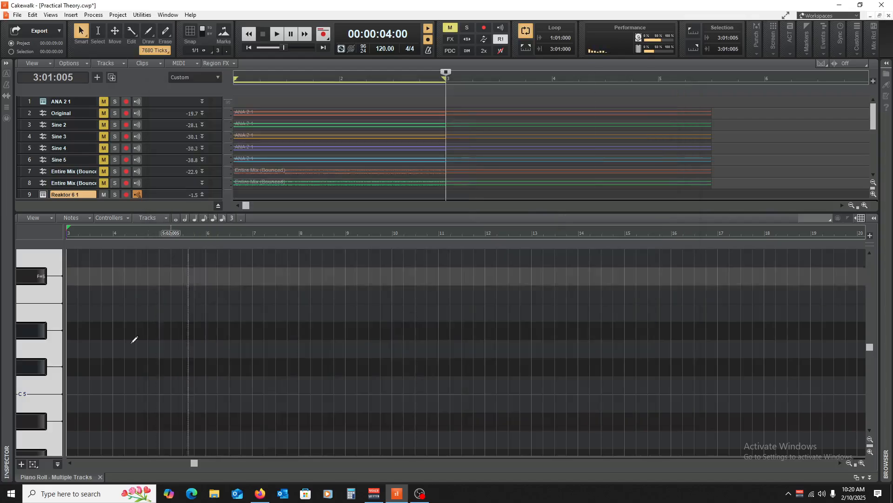
pyautogui.click(100, 476)
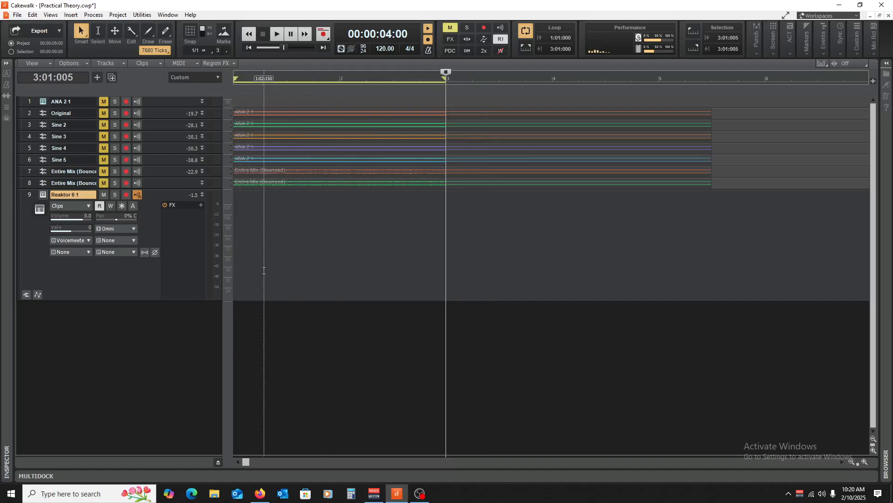
pyautogui.click(43, 195)
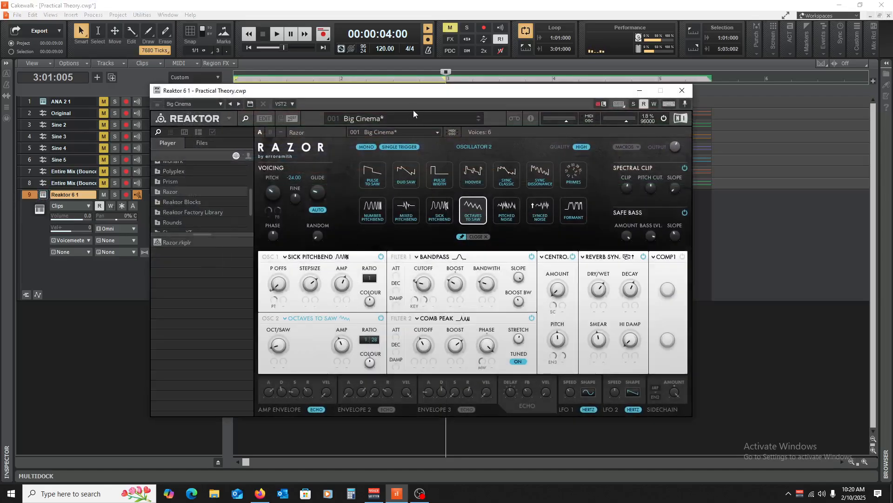
pyautogui.click(409, 117)
pyautogui.scroll(-3, 407, 248)
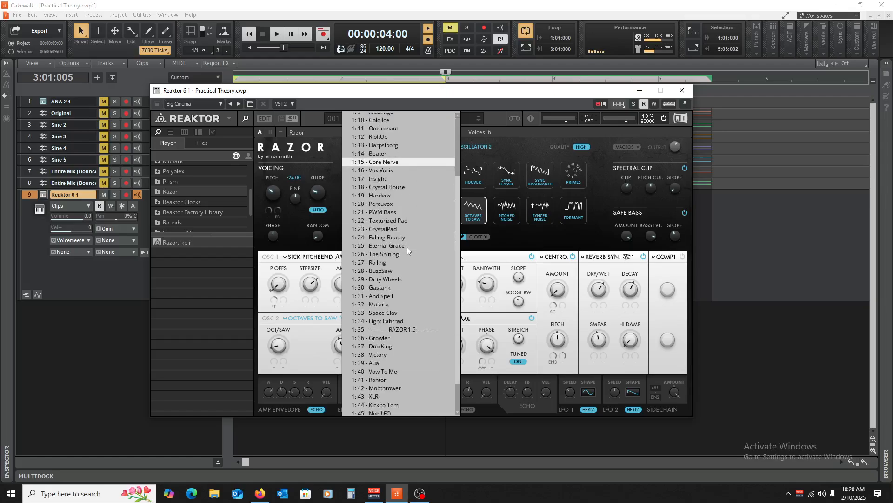
pyautogui.scroll(-2, 407, 247)
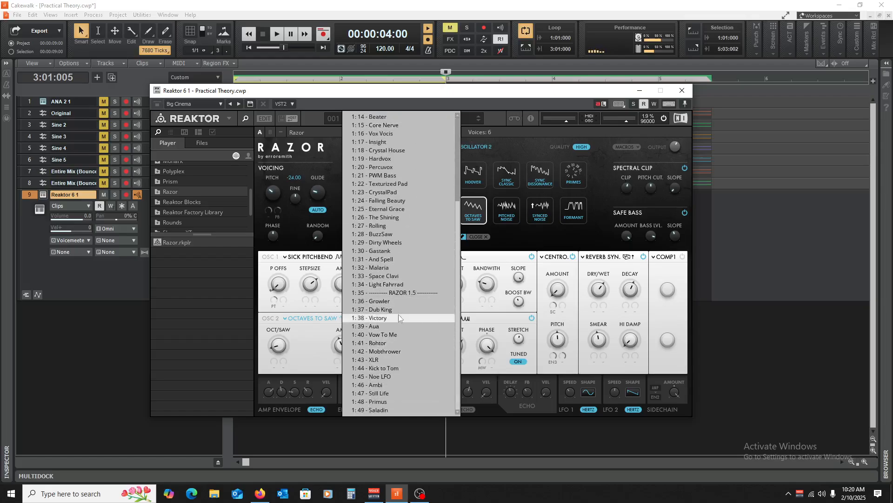
pyautogui.click(393, 217)
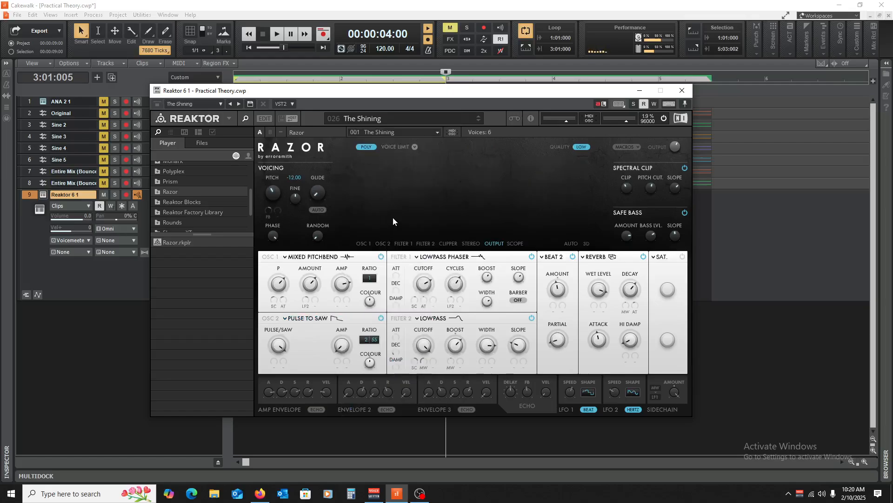
# Open the Piano Roll view and audition The Shining preset on its keyboard.
pyautogui.click(50, 15)
pyautogui.click(70, 99)
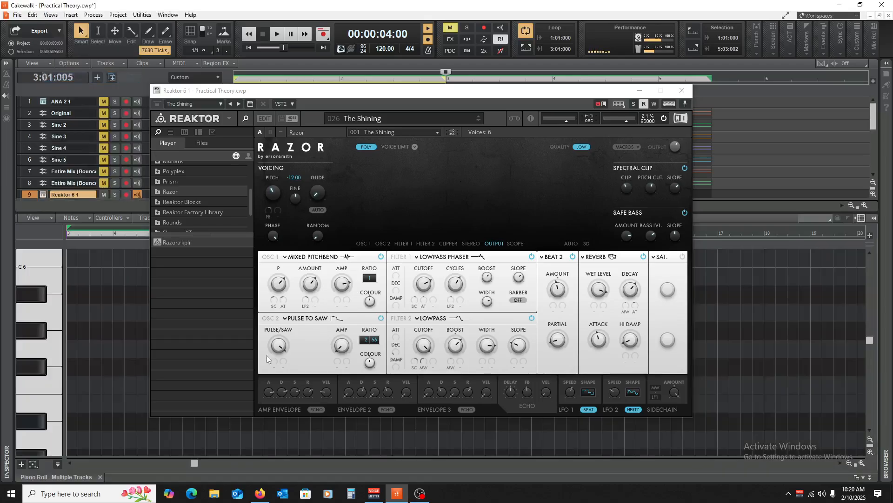
pyautogui.click(43, 309)
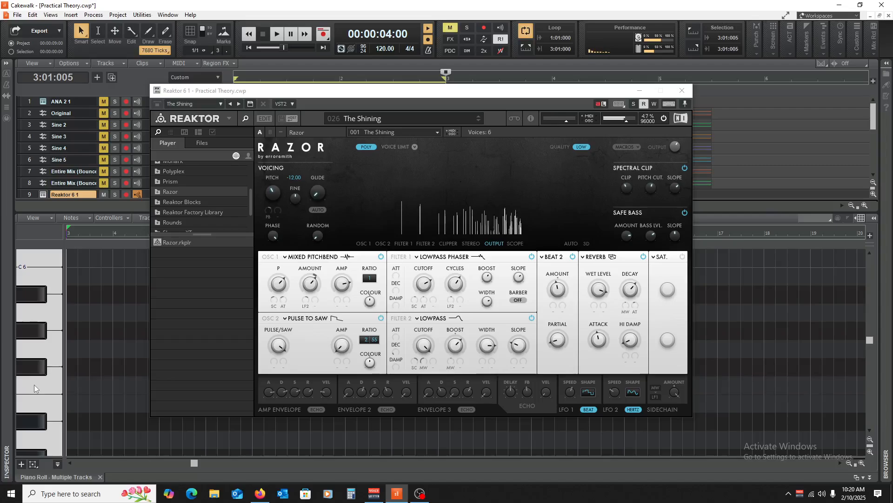
# Turn the amp envelope's release down to 0 and audition higher and lower notes.
pyautogui.moveTo(310, 390); pyautogui.dragTo(307, 459)
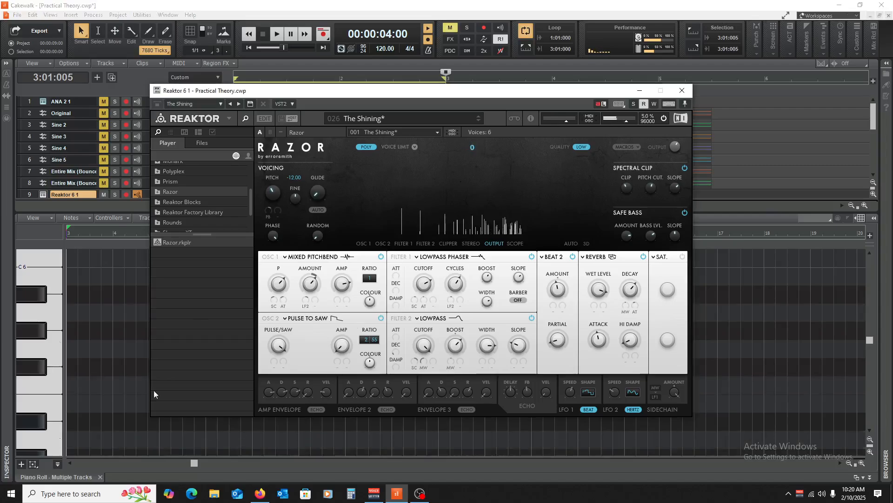
pyautogui.click(31, 289)
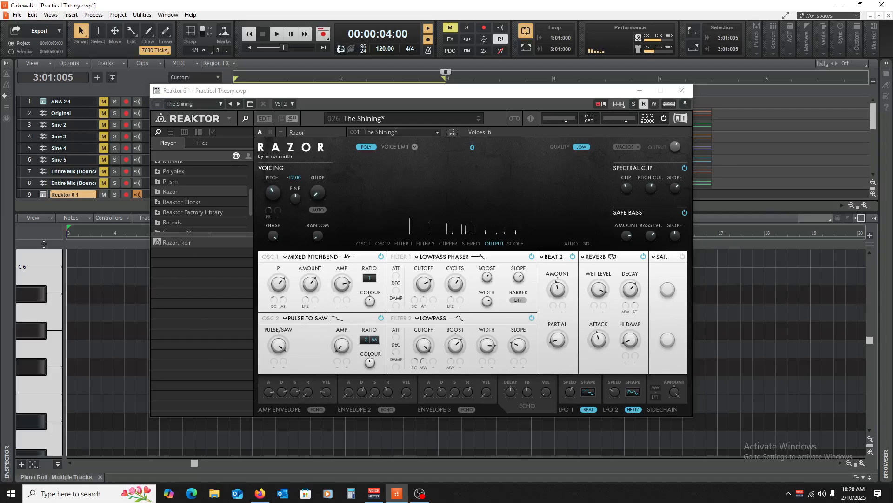
pyautogui.scroll(-3, 40, 348)
pyautogui.click(40, 348)
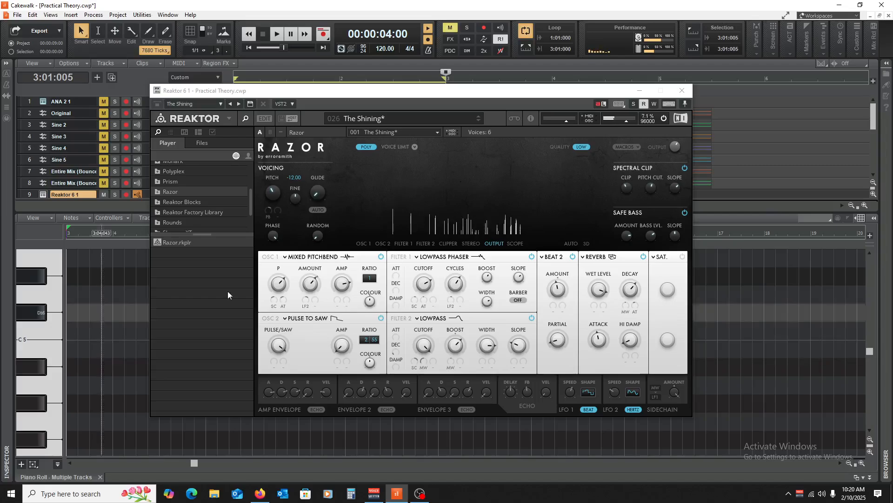
# Turn down oscillator 1's P and set its Amount to 0, auditioning notes between the changes.
pyautogui.moveTo(278, 284); pyautogui.dragTo(267, 325)
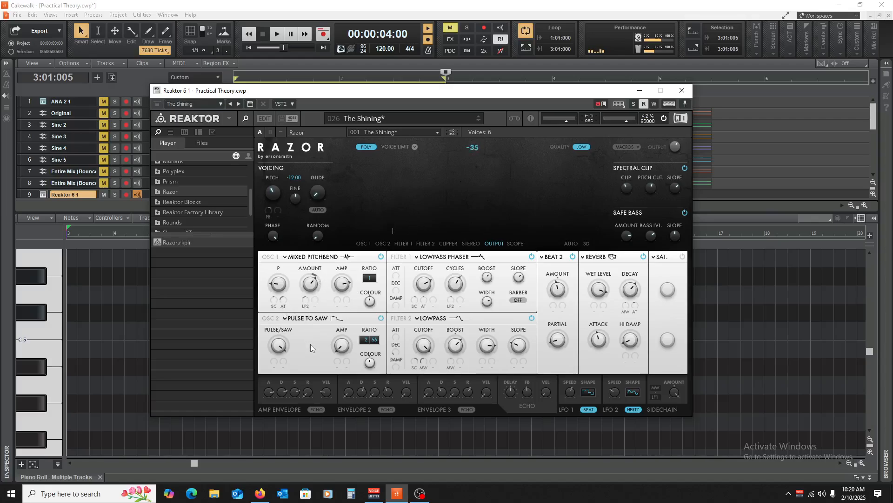
pyautogui.click(26, 295)
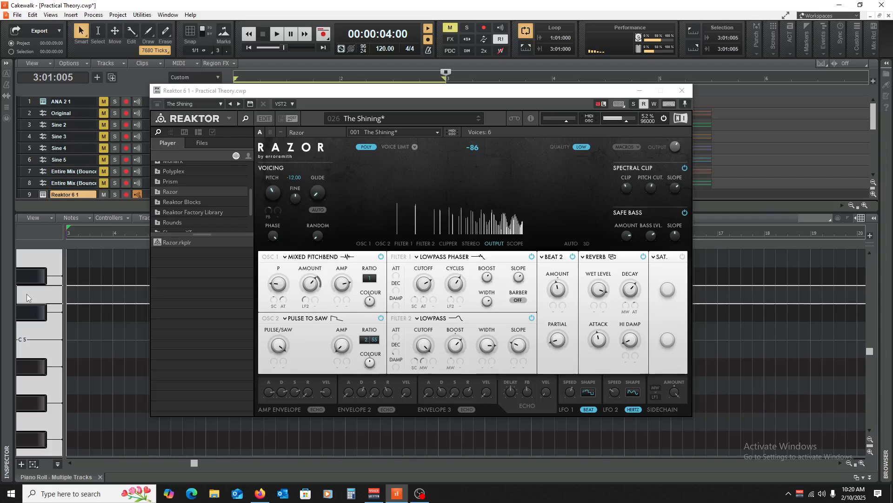
pyautogui.click(320, 339)
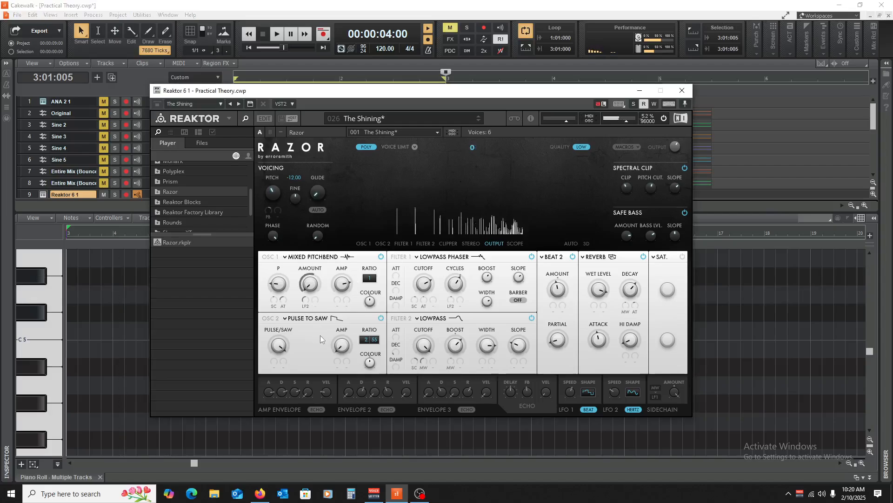
pyautogui.click(35, 292)
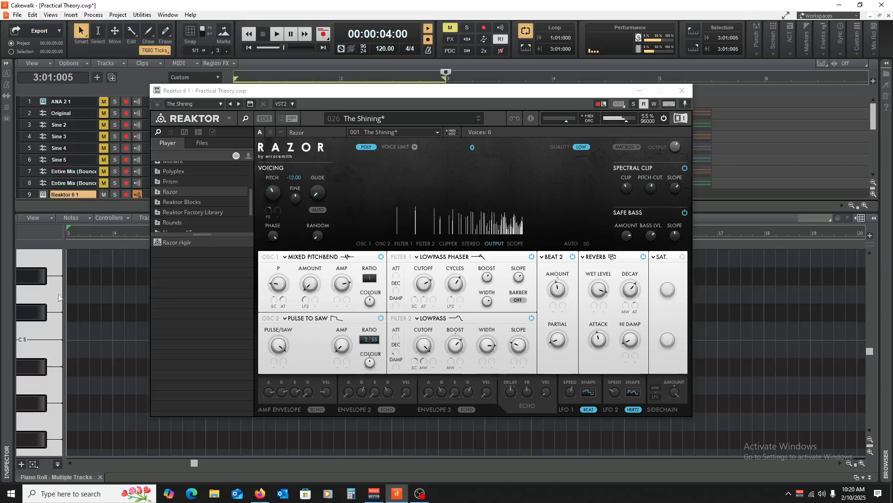
# Lower oscillator 1's Amp to 0.235, audition a note, and turn up its Colour slightly.
pyautogui.click(29, 299)
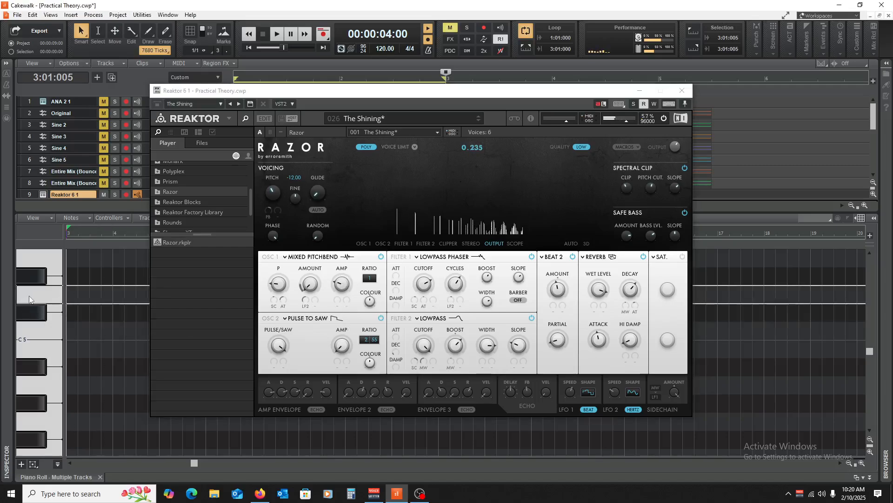
pyautogui.click(369, 307)
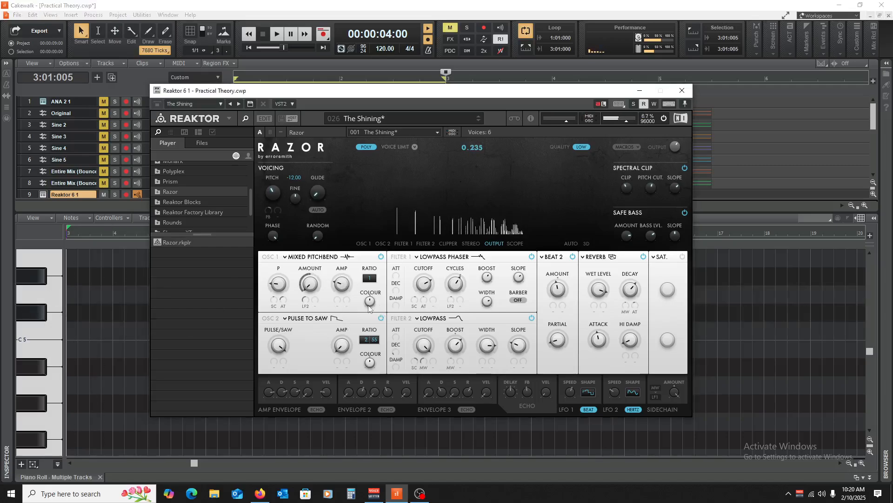
pyautogui.moveTo(368, 306); pyautogui.dragTo(370, 280)
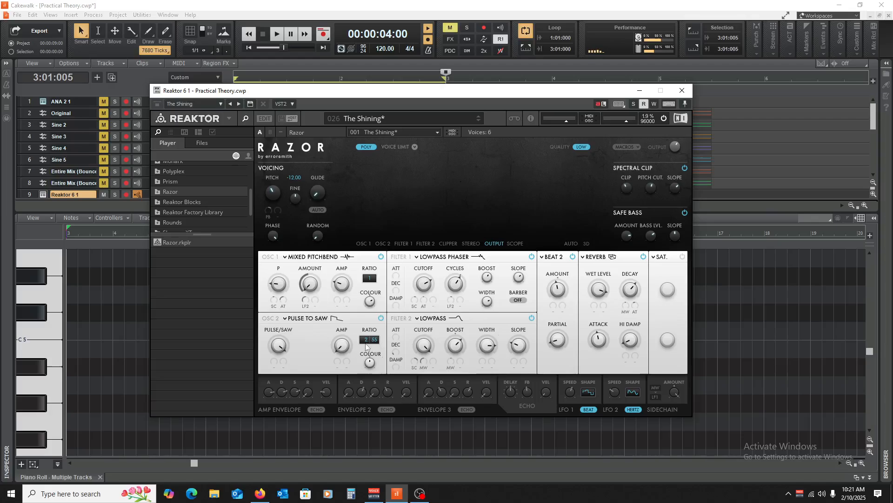
# Set oscillator 2's ratio to 6:55 and oscillator 1's ratio to 3, and audition several notes.
pyautogui.moveTo(364, 341)
pyautogui.mouseDown()
pyautogui.moveTo(380, 340)
pyautogui.moveTo(373, 355)
pyautogui.moveTo(375, 343)
pyautogui.mouseUp()
pyautogui.moveTo(373, 278); pyautogui.dragTo(370, 279)
pyautogui.click(27, 300)
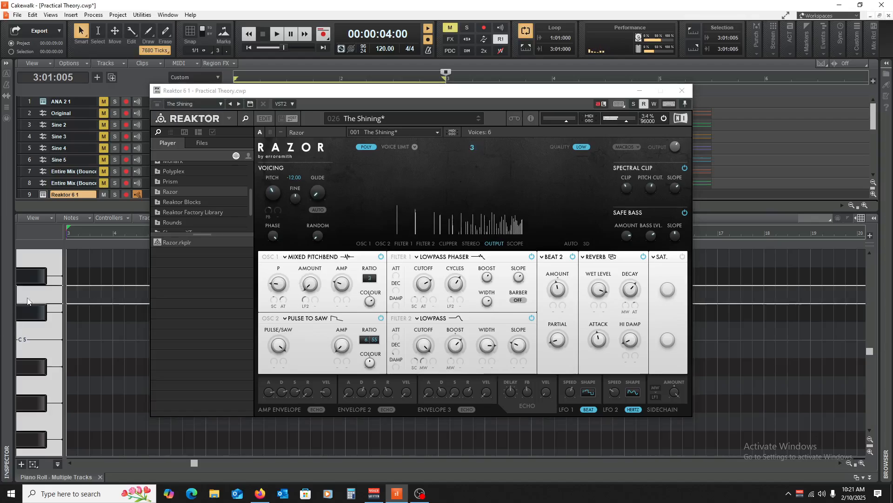
pyautogui.click(35, 334)
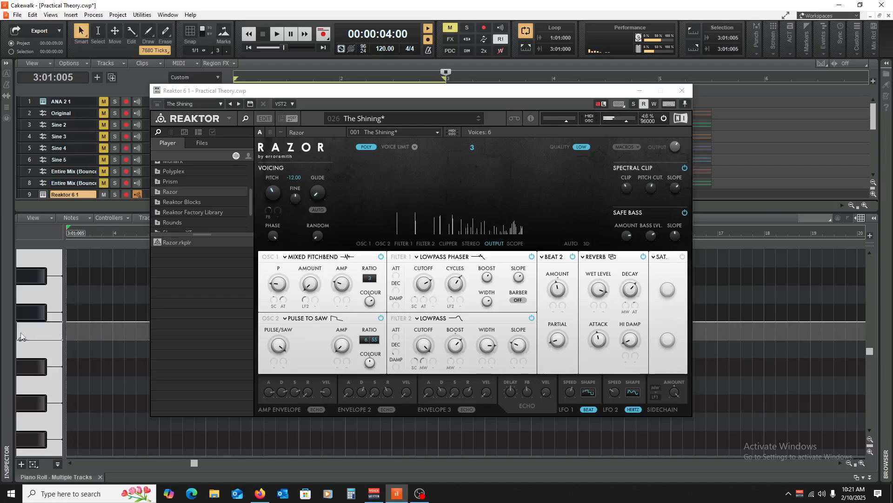
pyautogui.click(41, 289)
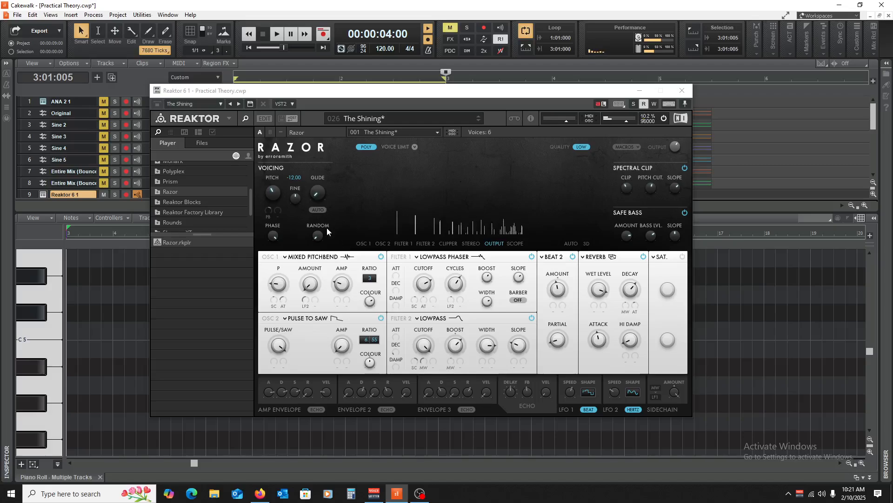
# Set the voicing section's Random to 0.52 and Phase to -1, auditioning notes between the changes.
pyautogui.moveTo(317, 236); pyautogui.dragTo(330, 206)
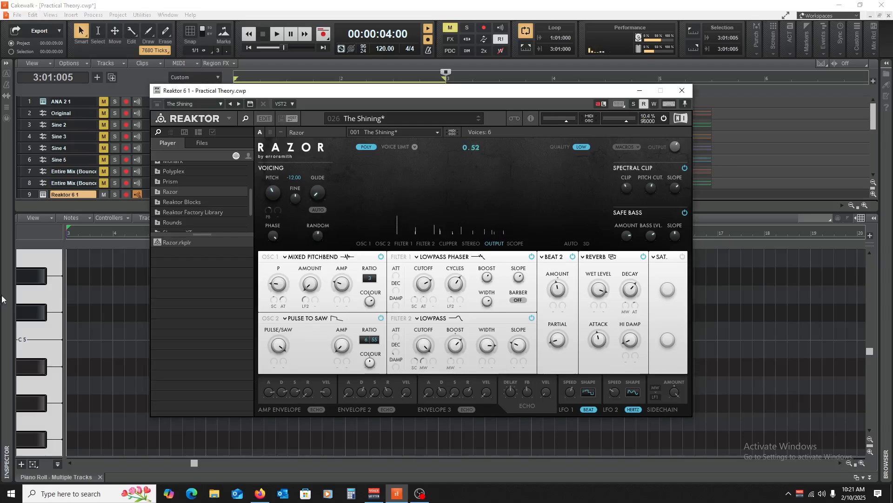
pyautogui.click(52, 300)
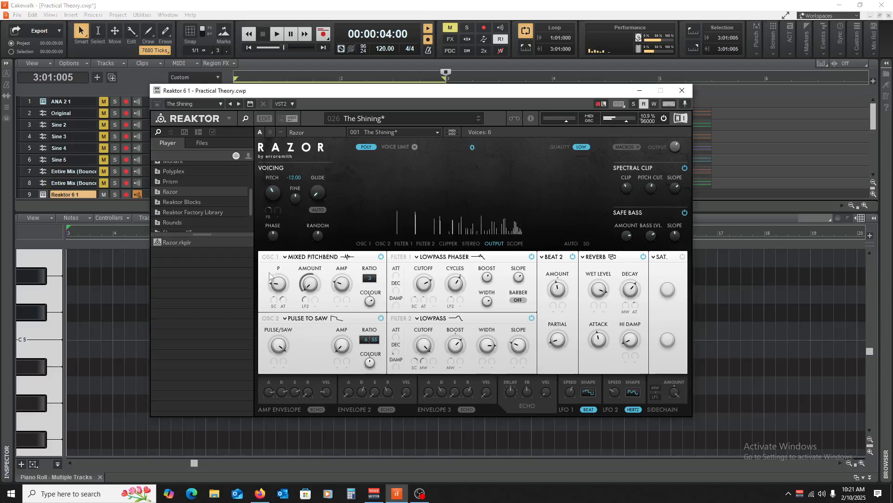
pyautogui.click(42, 293)
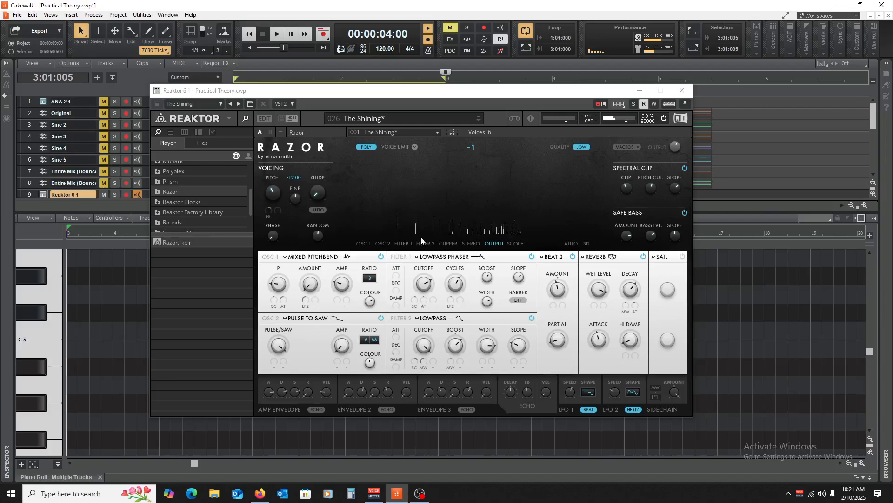
# Switch Razor's spectrum display through the Clipper, Filter 2 and Oscillator 1 stages, and open the voice limit options.
pyautogui.click(448, 243)
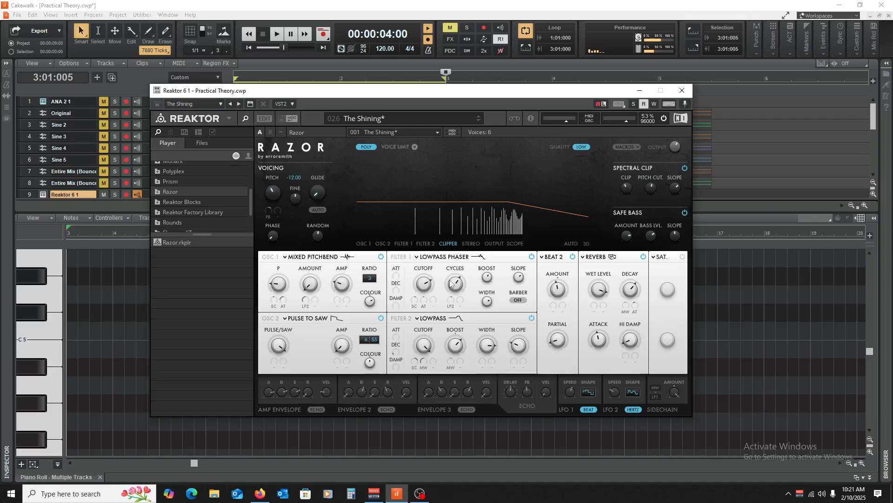
pyautogui.click(426, 243)
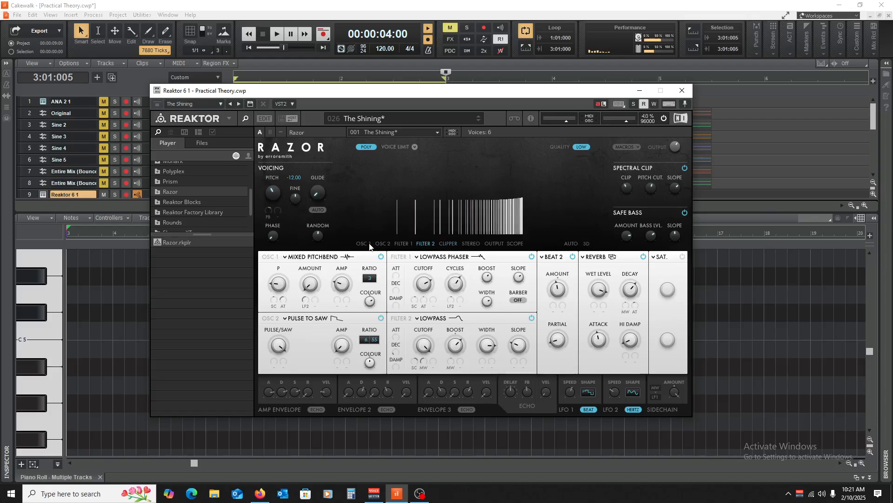
pyautogui.click(368, 243)
pyautogui.click(390, 147)
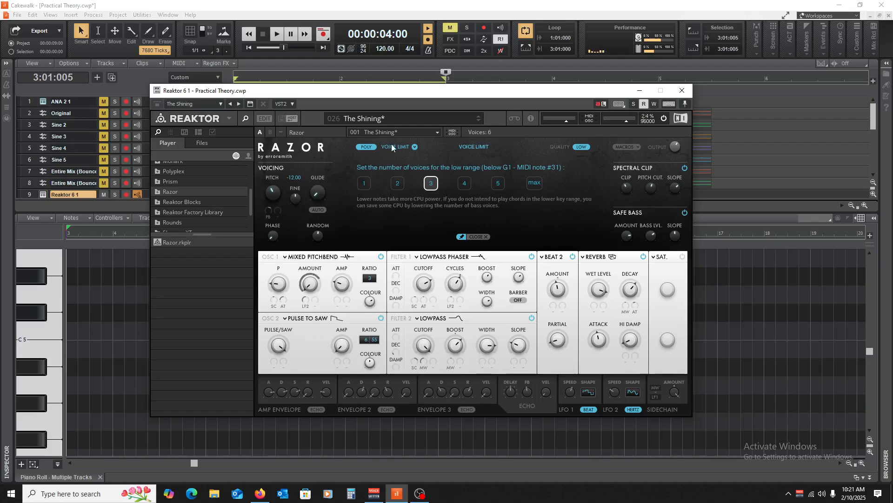
# Leave Razor's voice limit options, switch its voicing from poly to mono, and audition a note.
pyautogui.click(391, 146)
pyautogui.click(369, 147)
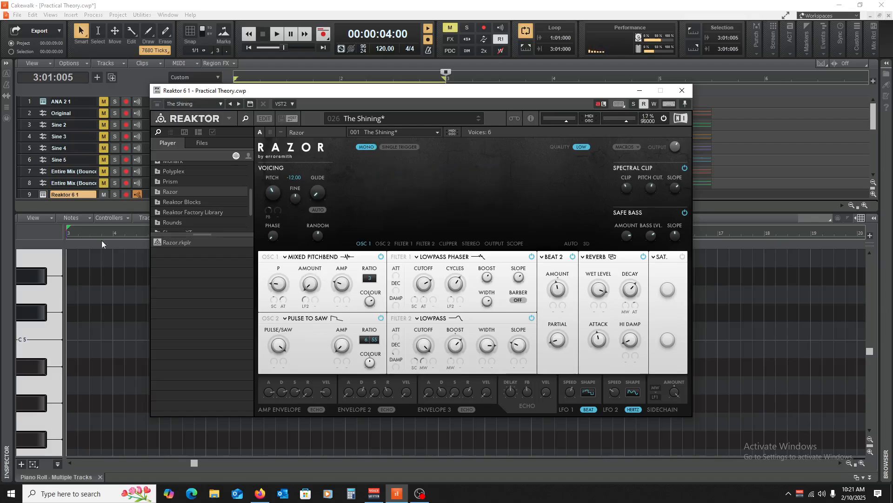
pyautogui.click(40, 302)
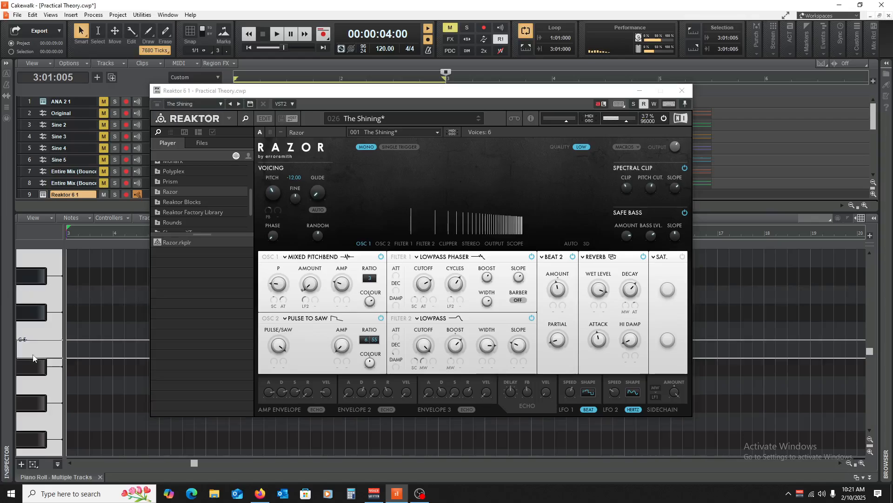
# Close the Reaktor plugin window and the Piano Roll view, and collapse the Reaktor 6 1 track strip.
pyautogui.click(682, 90)
pyautogui.click(98, 477)
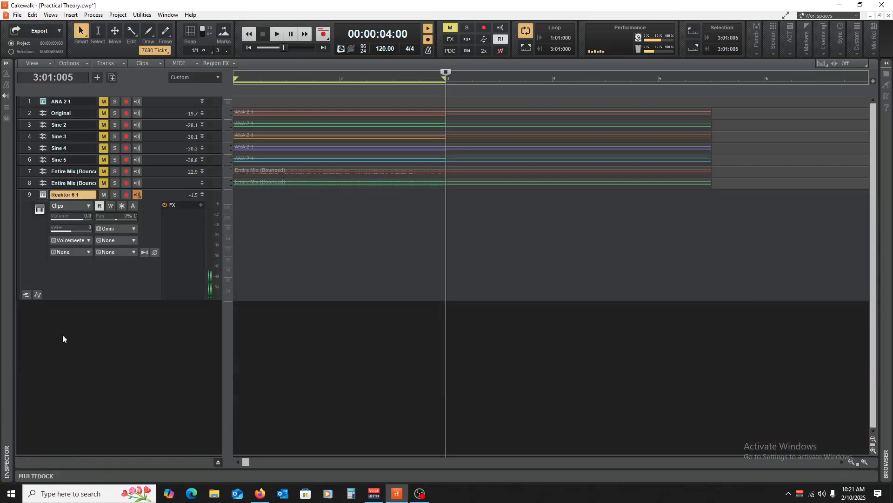
pyautogui.click(203, 194)
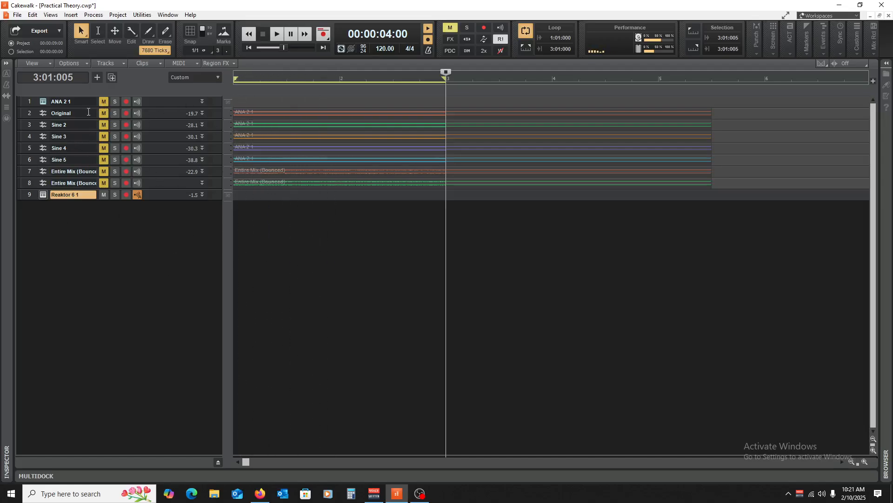
# Select tracks 2 through 8, and expand and collapse the ANA 2 1 track strip.
pyautogui.moveTo(29, 113)
pyautogui.mouseDown()
pyautogui.moveTo(27, 186)
pyautogui.moveTo(32, 116)
pyautogui.mouseUp()
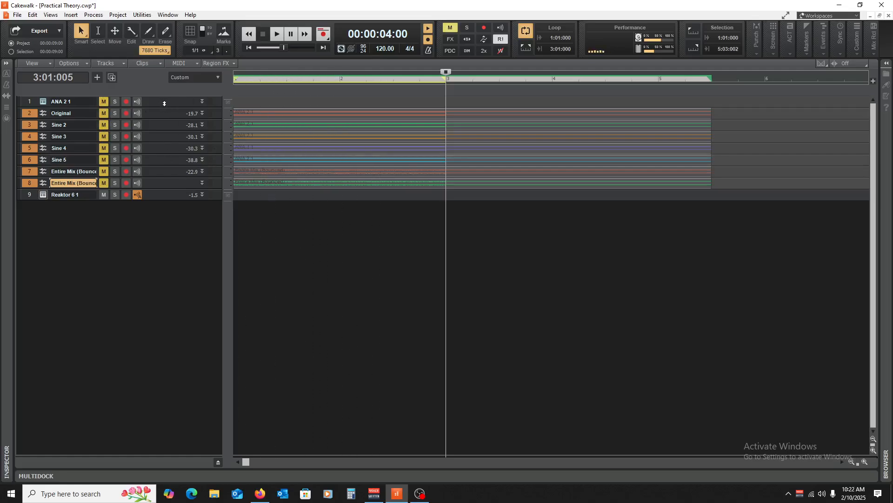
pyautogui.moveTo(154, 108); pyautogui.dragTo(142, 161)
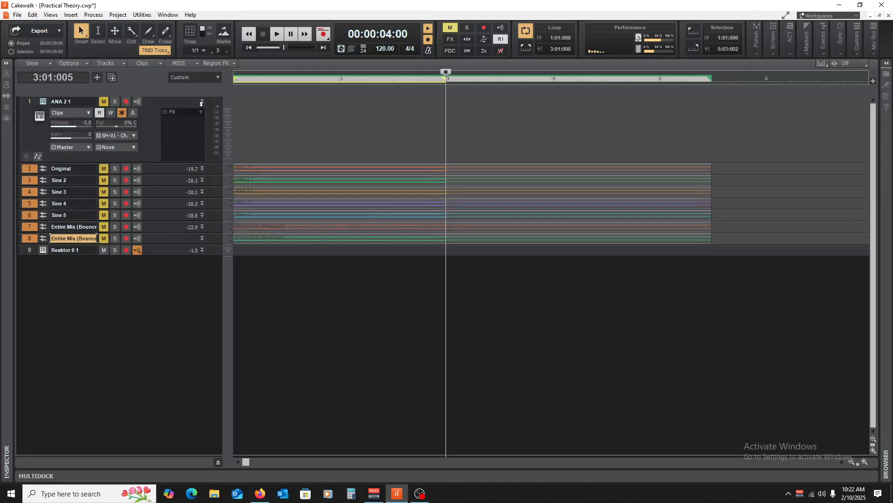
pyautogui.click(202, 101)
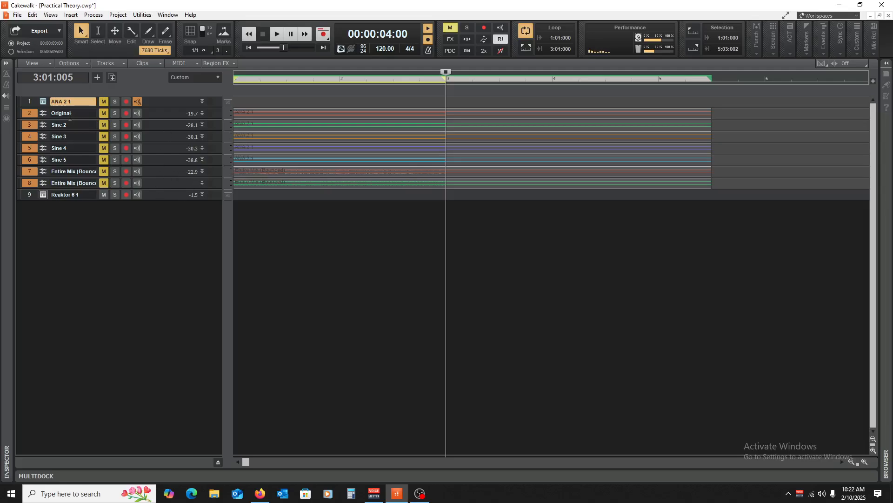
# Unmute tracks 1 through 8 and return the playhead to the project start with only track 8's bounced clip selected.
pyautogui.keyDown('ctrl'); pyautogui.click(104, 102); pyautogui.keyUp('ctrl')
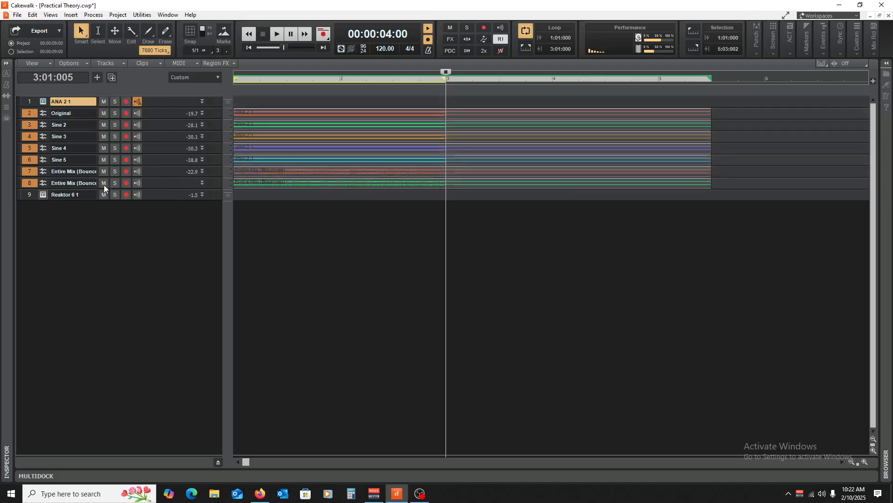
pyautogui.click(375, 188)
pyautogui.press('w')
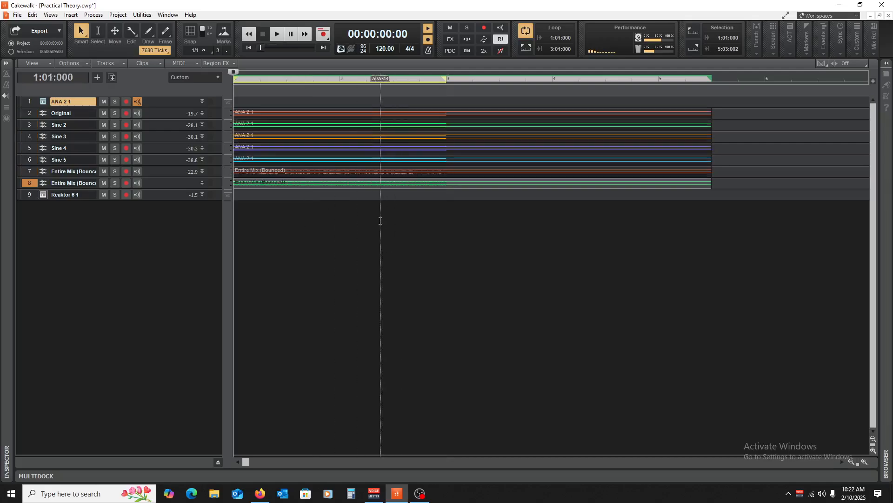
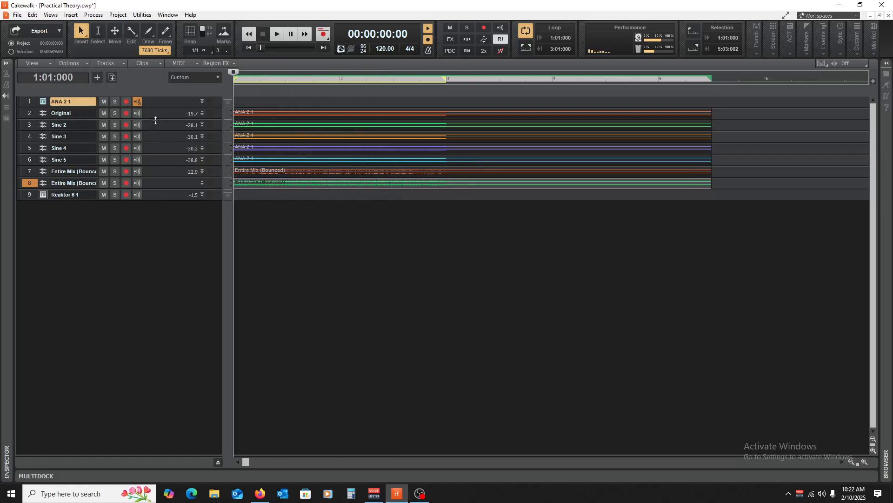
# Enlarge and collapse the Original track to view its waveform, and open and close the Reaktor 6 plugin window.
pyautogui.moveTo(155, 119); pyautogui.dragTo(177, 222)
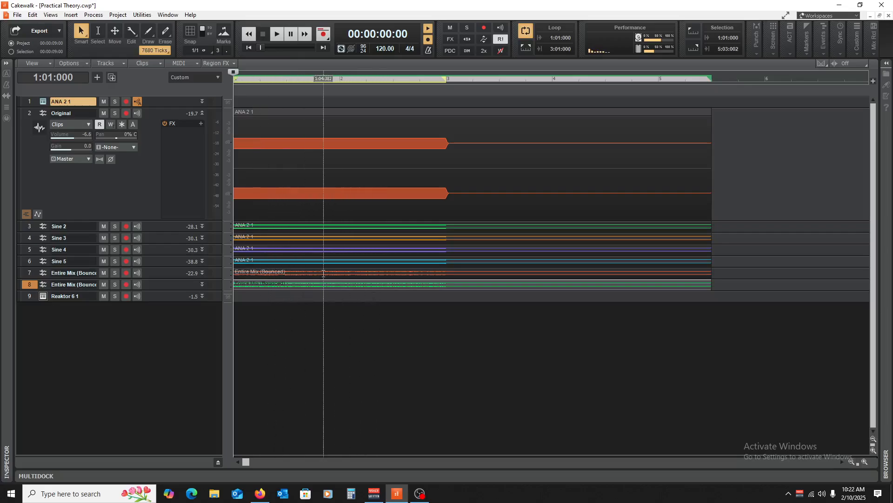
pyautogui.click(202, 113)
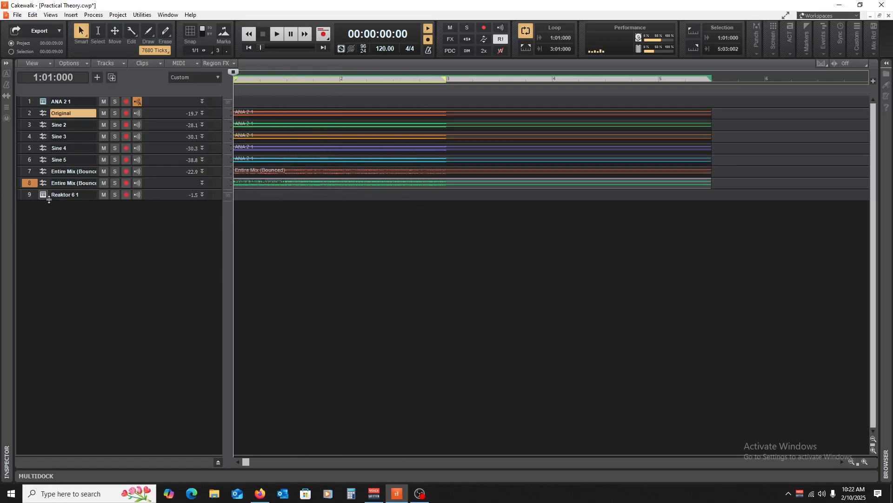
pyautogui.click(43, 195)
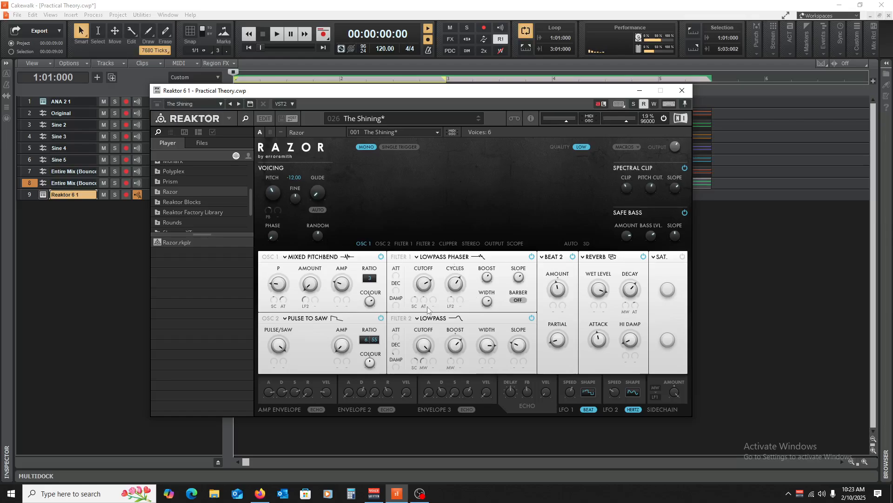
pyautogui.click(683, 90)
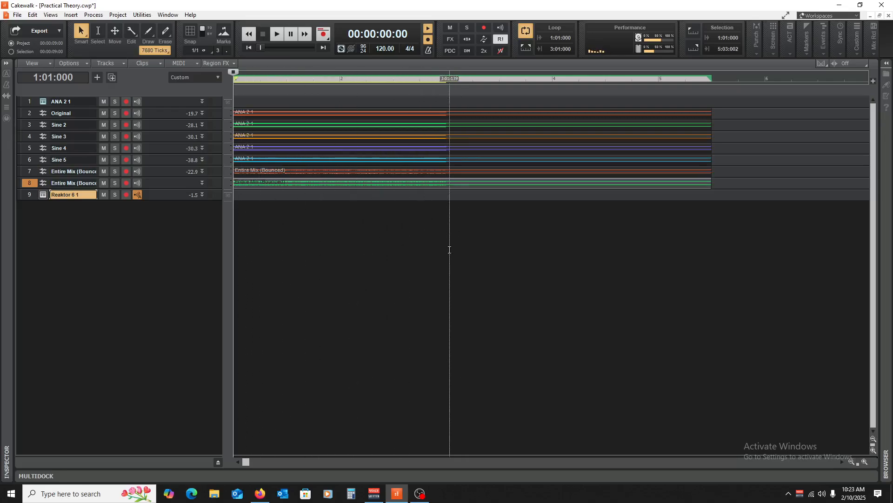
# Turn on snap to grid, clear the time selection, and return the playhead to the project start.
pyautogui.click(189, 31)
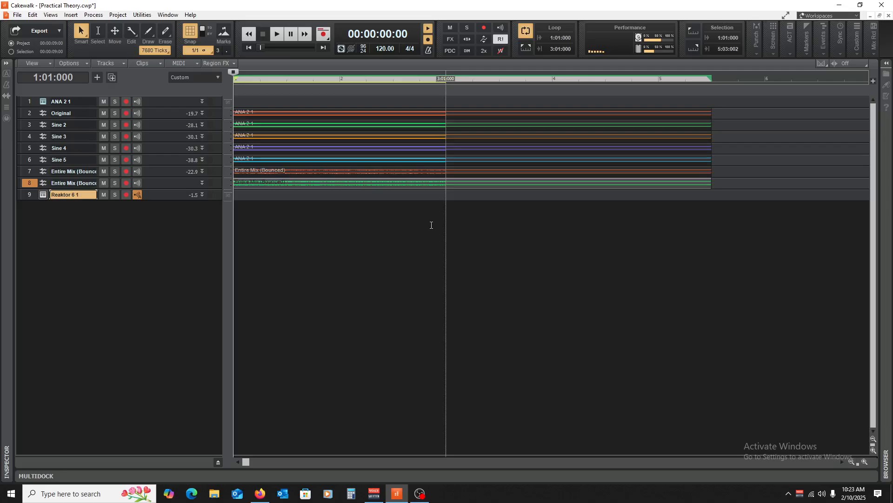
pyautogui.click(446, 243)
pyautogui.click(339, 239)
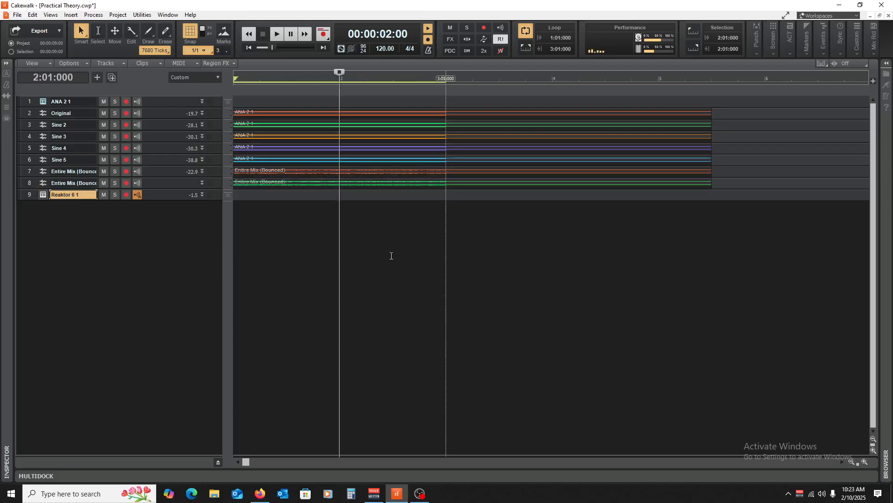
pyautogui.click(259, 221)
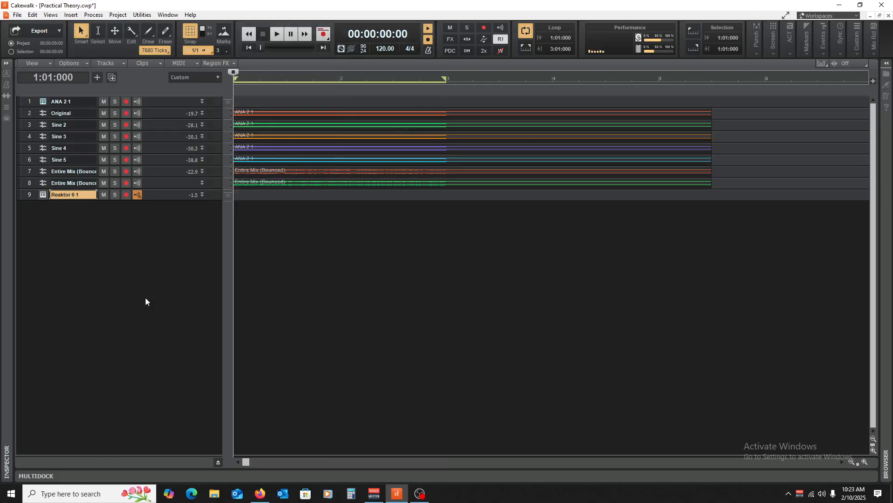
pyautogui.click(339, 256)
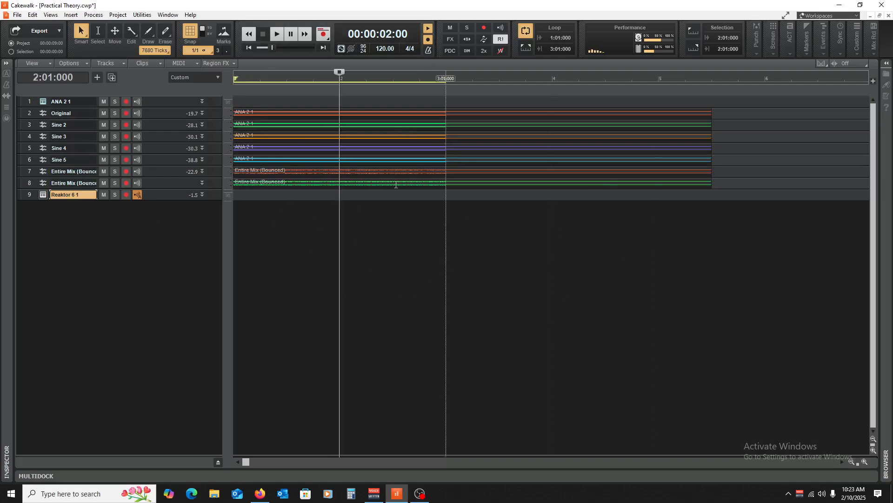
pyautogui.press('w')
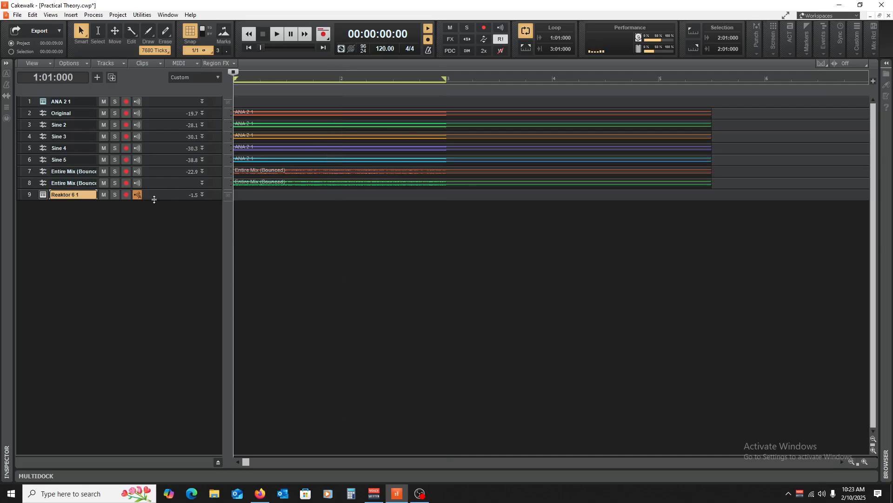
# Expand the Reaktor 6 1 track strip, reopen its plugin window, and show the Piano Roll view.
pyautogui.click(154, 200)
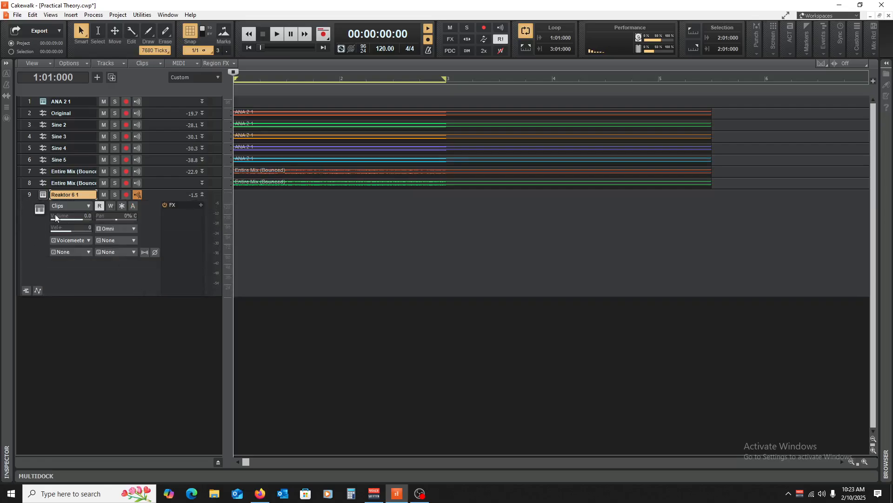
pyautogui.click(42, 195)
pyautogui.click(50, 14)
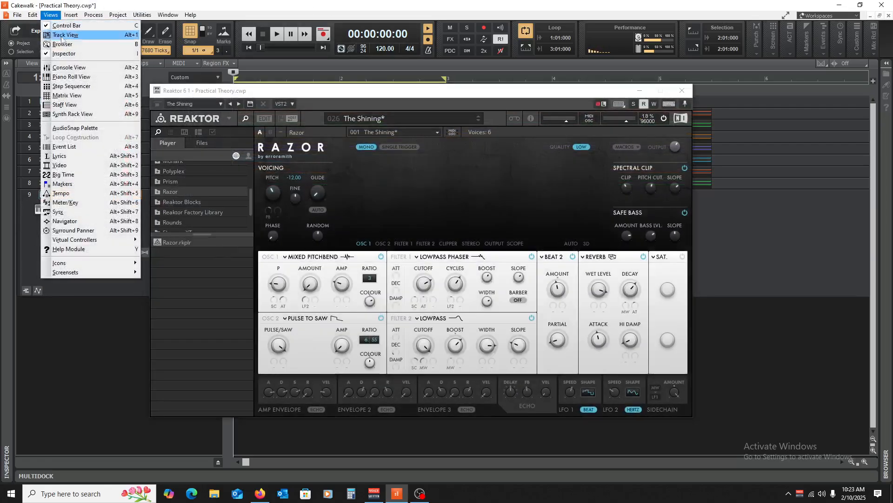
pyautogui.click(61, 78)
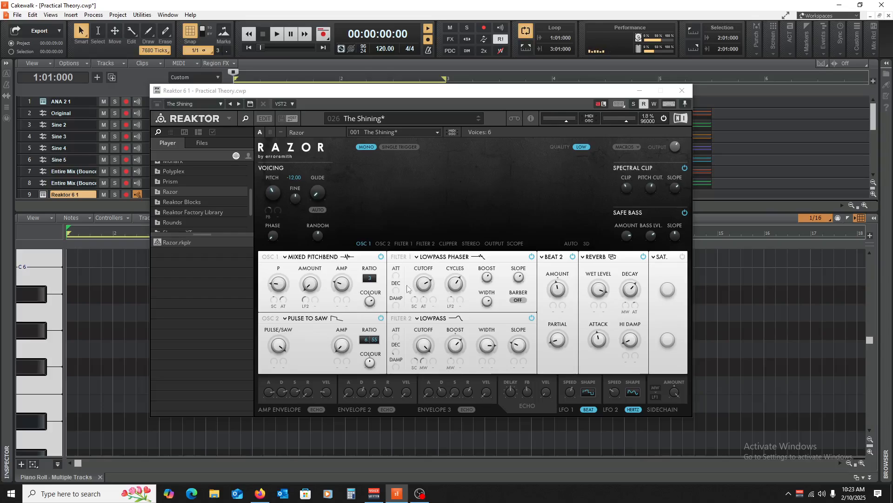
# Set Razor's Oscillator 1 to Primes and Oscillator 2 to Octaves to Saw, auditioning notes with each.
pyautogui.click(296, 258)
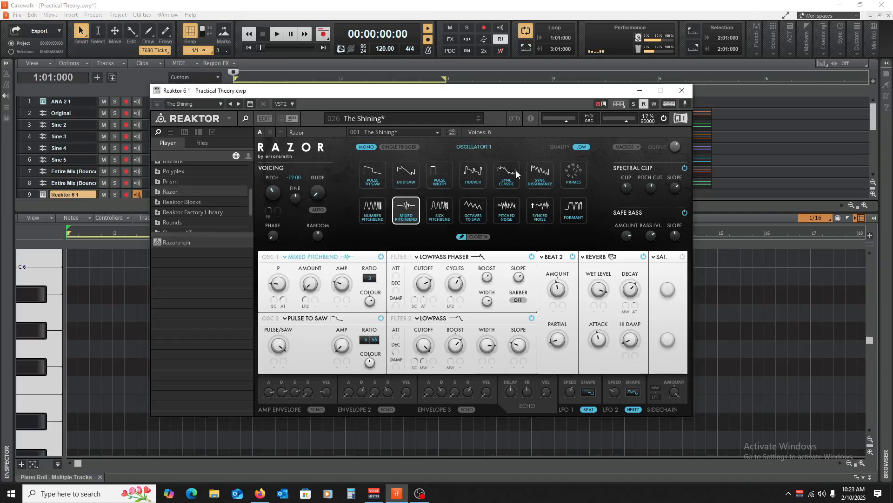
pyautogui.click(573, 176)
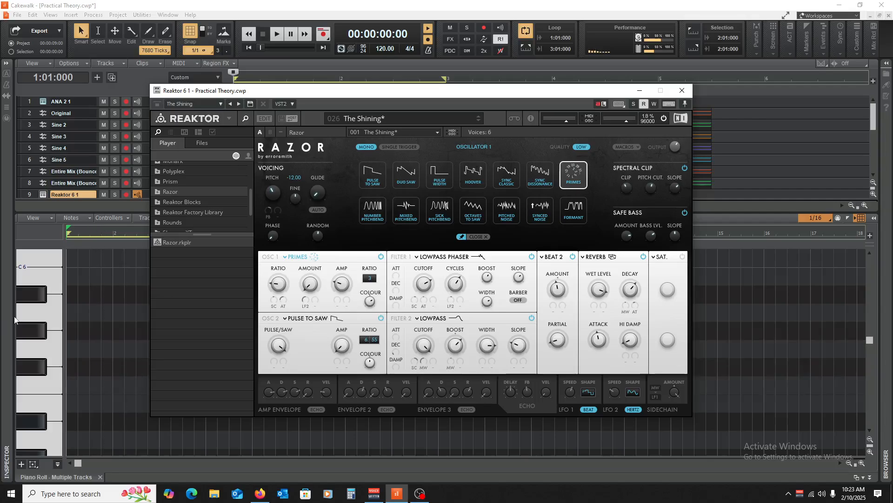
pyautogui.click(37, 359)
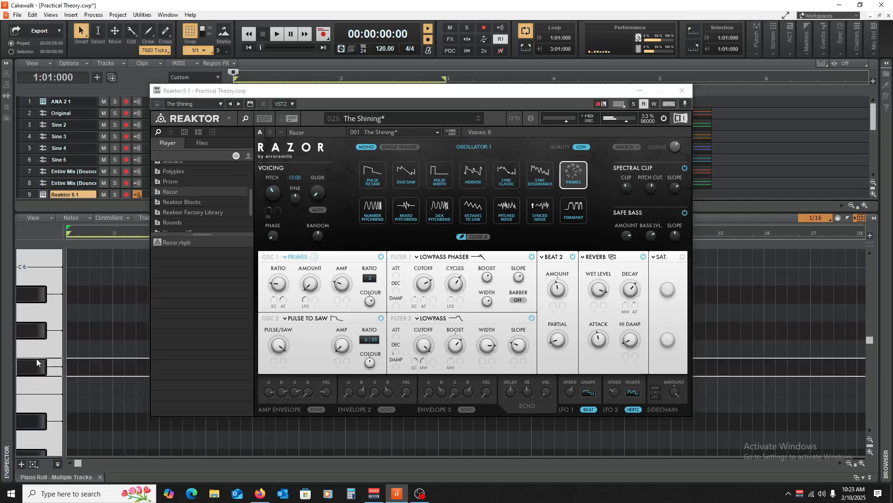
pyautogui.click(313, 318)
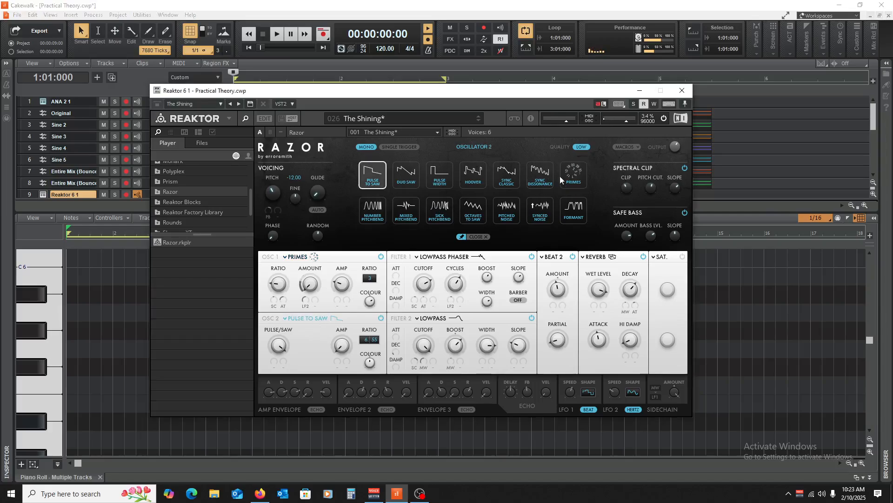
pyautogui.click(477, 213)
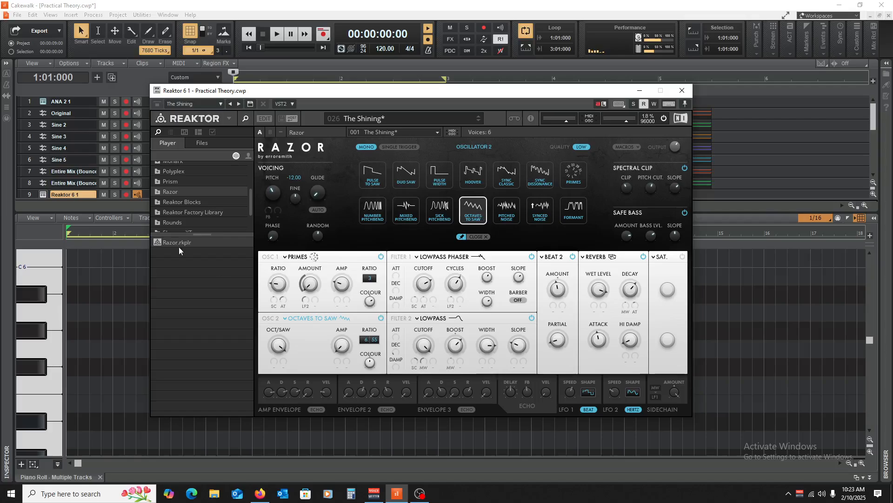
pyautogui.click(33, 310)
pyautogui.click(19, 379)
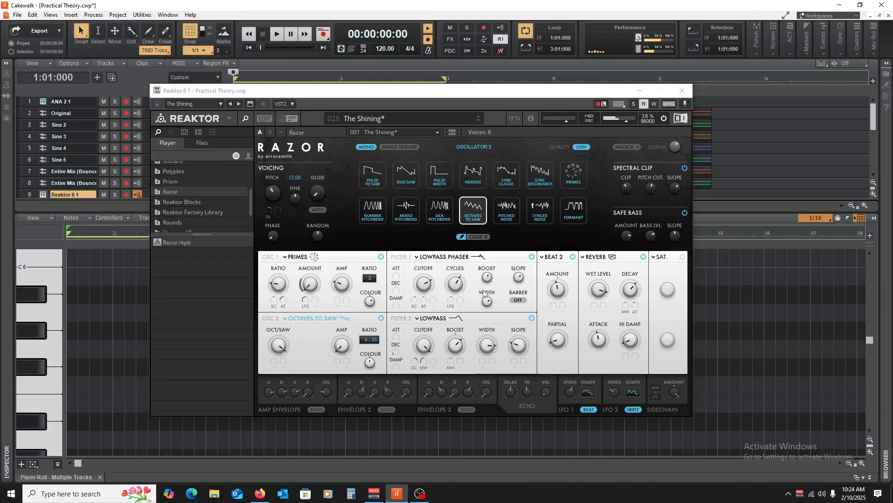
# Lower Filter 1's cutoff and raise the Beat 2 partial amount, auditioning notes after each change.
pyautogui.click(429, 277)
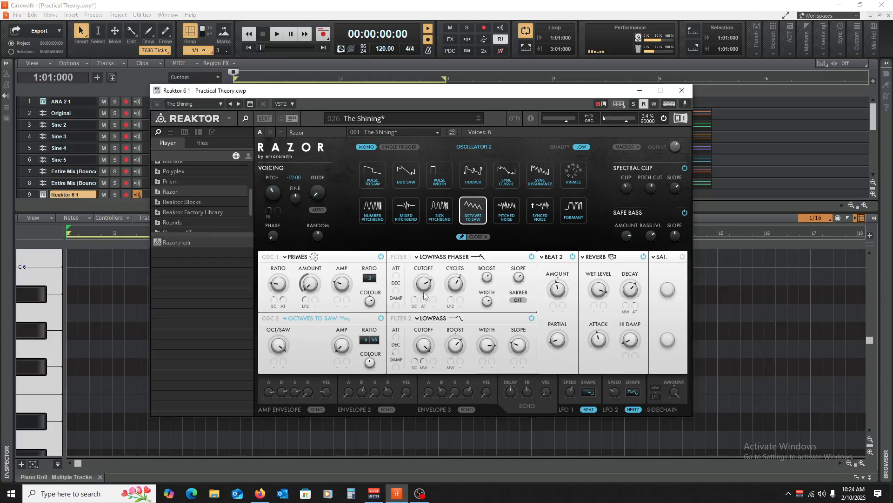
pyautogui.click(57, 328)
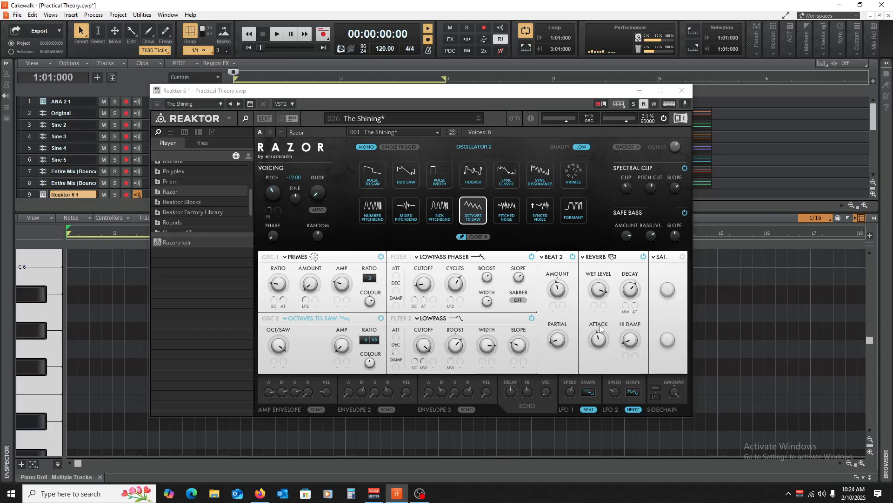
pyautogui.moveTo(563, 337); pyautogui.dragTo(568, 317)
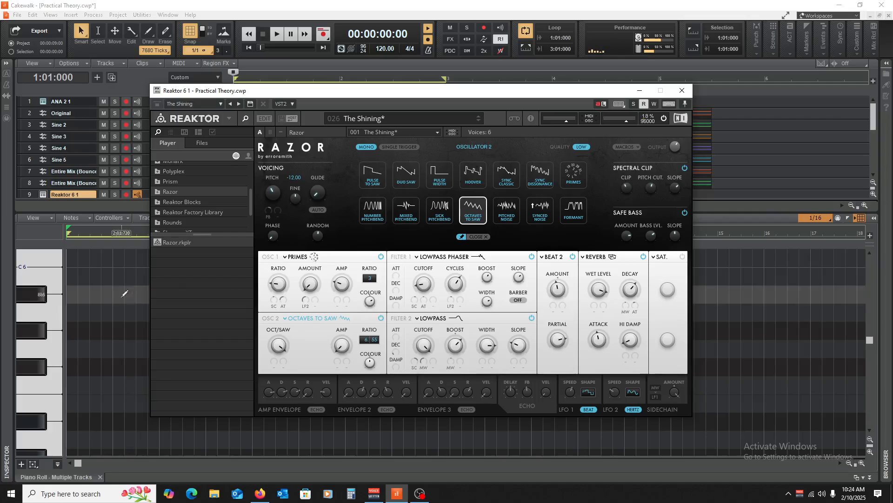
pyautogui.click(36, 316)
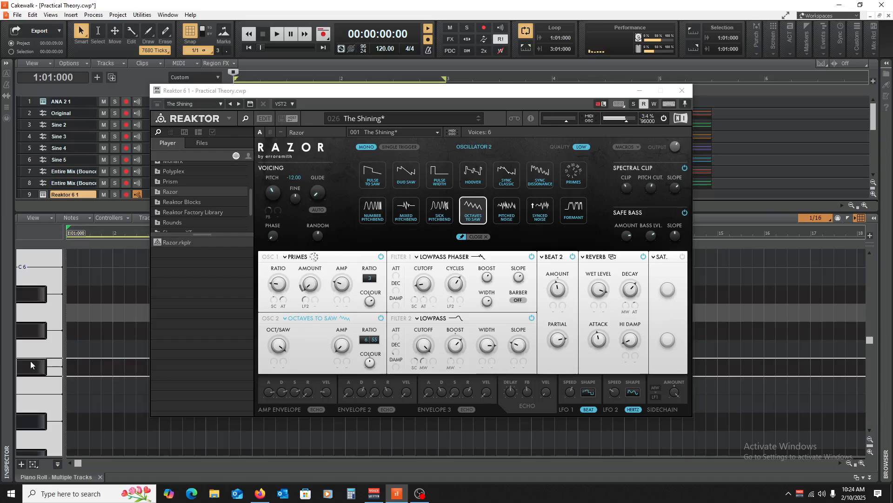
# Turn on Envelope 2's echo and audition notes, and turn the echo off and audition again.
pyautogui.click(389, 408)
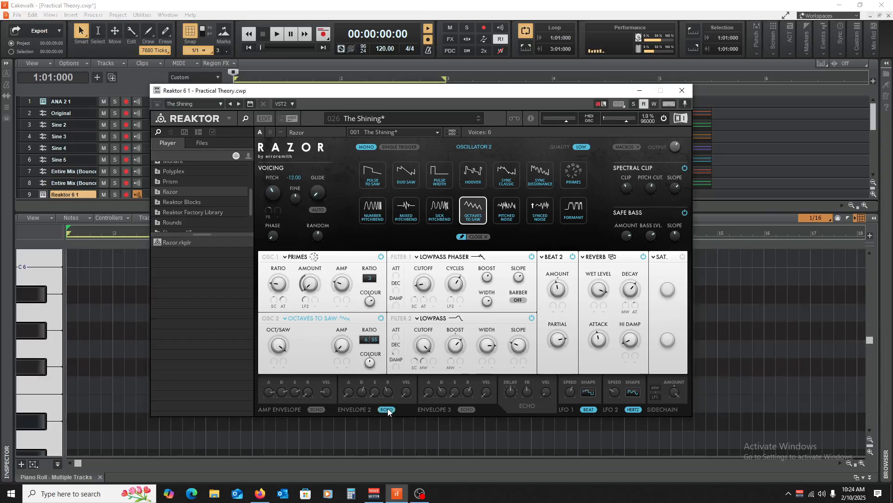
pyautogui.click(7, 357)
pyautogui.click(46, 344)
pyautogui.click(28, 299)
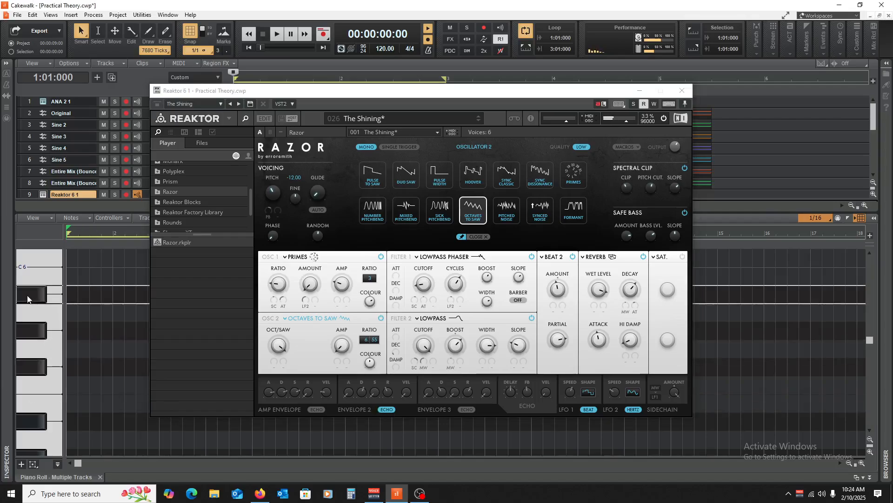
pyautogui.click(398, 408)
pyautogui.click(393, 409)
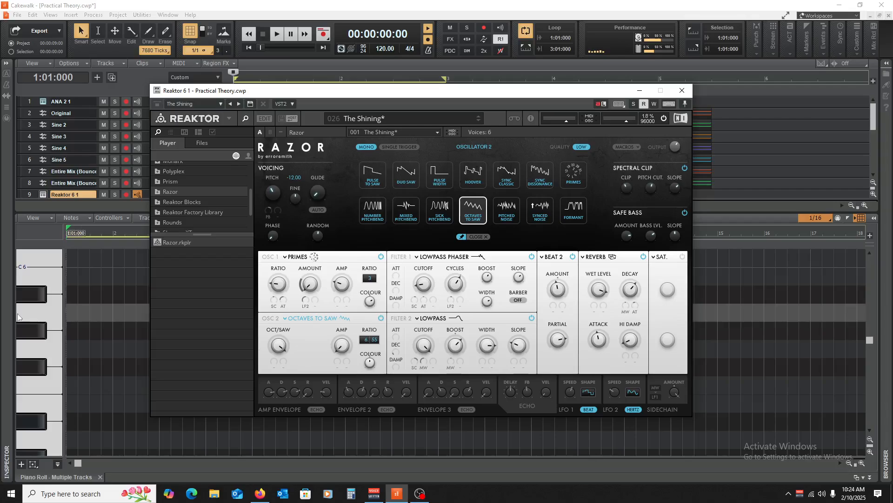
pyautogui.click(30, 303)
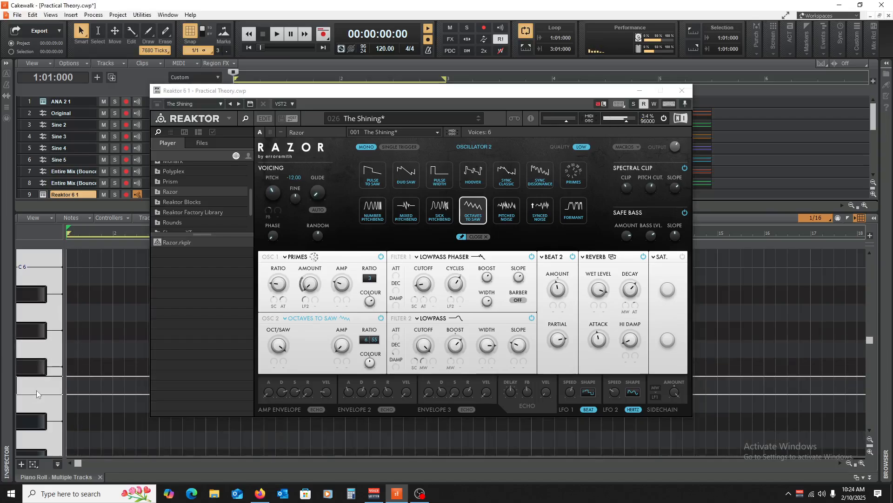
# Adjust the amp envelope's decay and velocity knobs while auditioning notes.
pyautogui.click(283, 393)
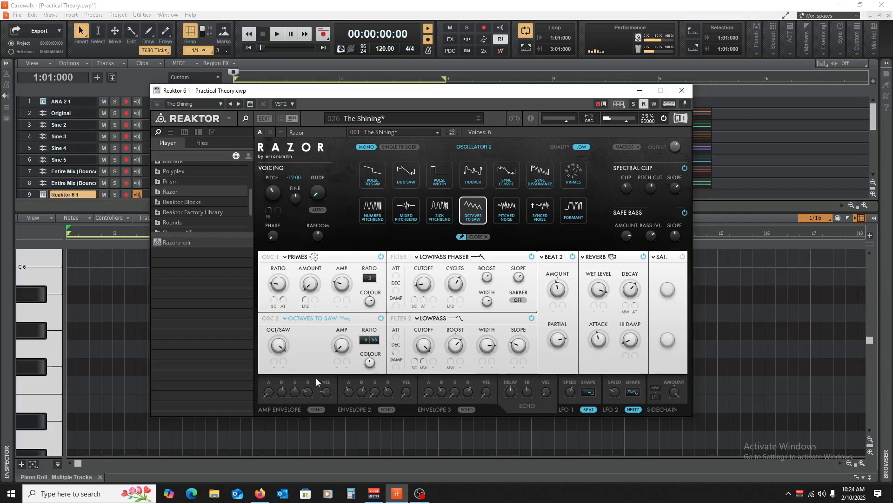
pyautogui.click(38, 303)
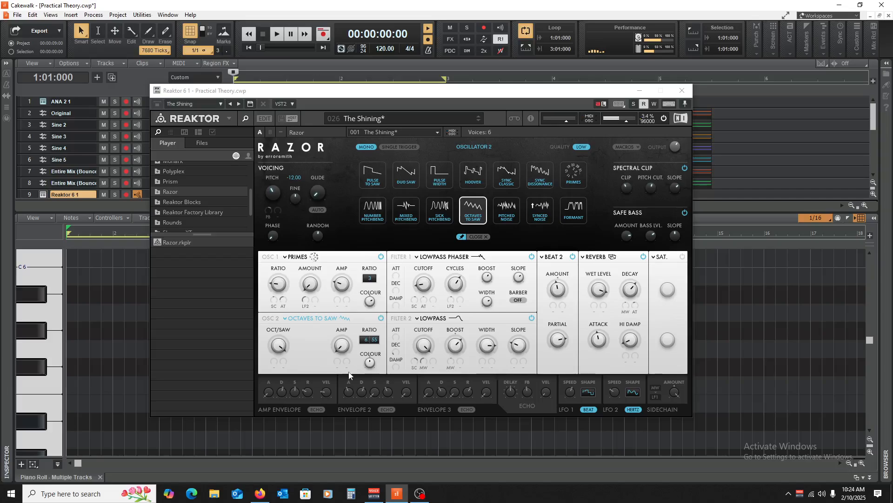
pyautogui.moveTo(326, 391); pyautogui.dragTo(338, 356)
pyautogui.click(20, 309)
pyautogui.click(43, 309)
pyautogui.moveTo(323, 390); pyautogui.dragTo(325, 422)
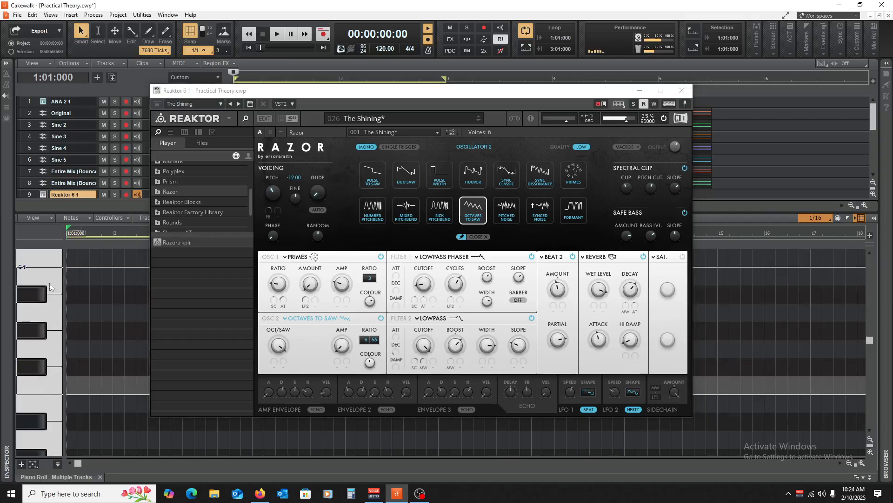
# Raise Oscillator 2's colour, show the modulation sources for its amp, and audition notes.
pyautogui.click(373, 362)
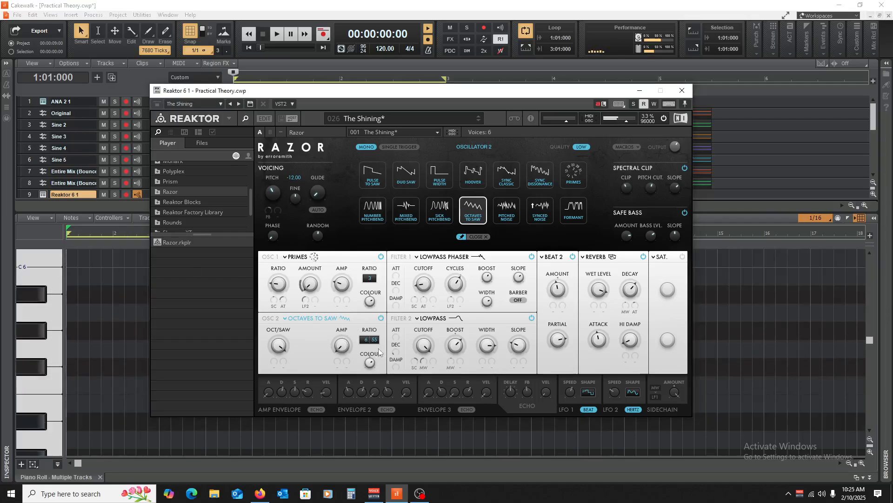
pyautogui.click(338, 361)
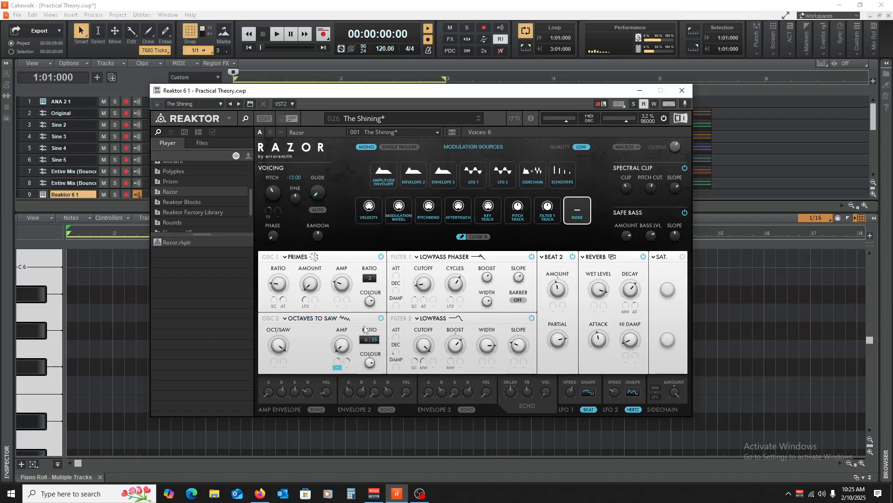
pyautogui.click(45, 313)
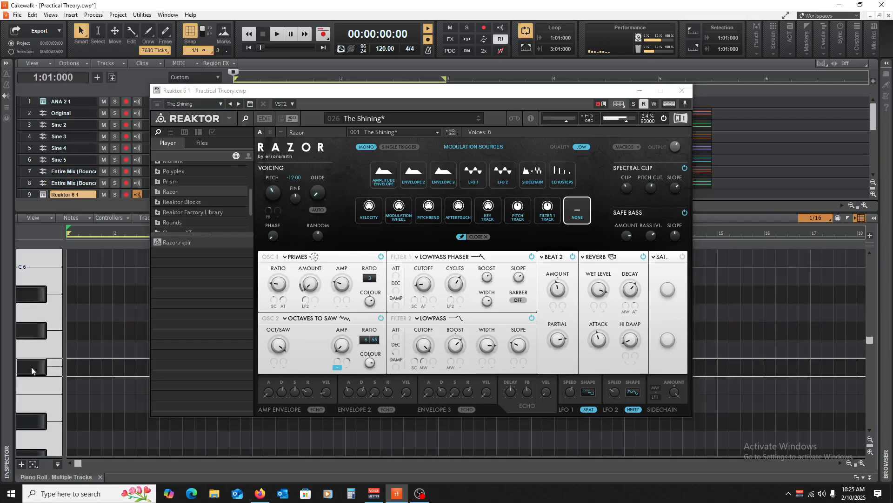
# Lower Oscillator 2's Oct/Saw amount and audition notes.
pyautogui.click(279, 343)
pyautogui.moveTo(278, 343); pyautogui.dragTo(289, 390)
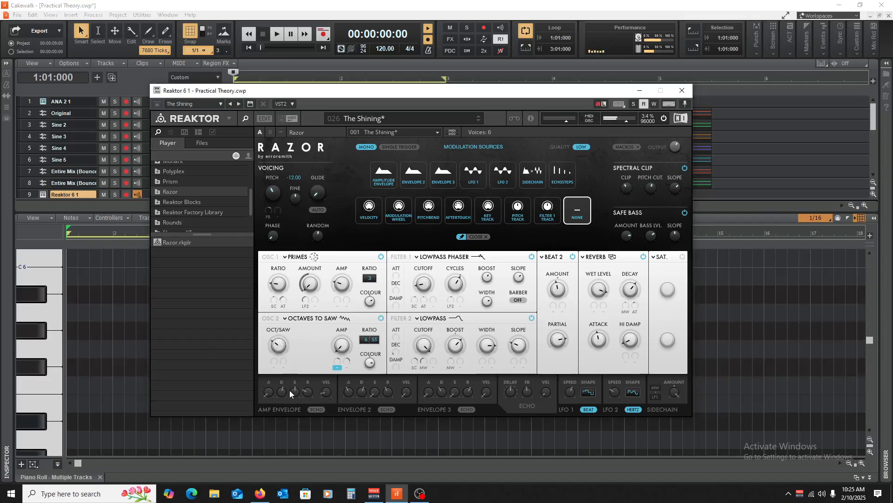
pyautogui.click(64, 320)
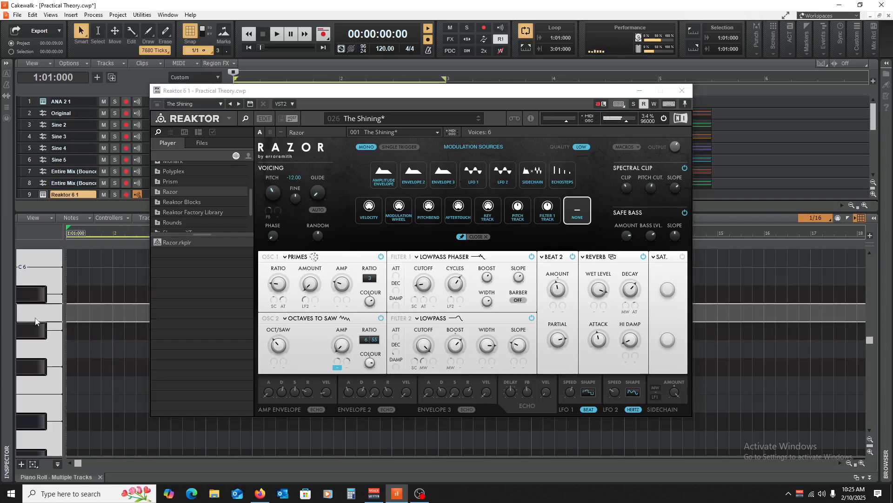
pyautogui.click(282, 300)
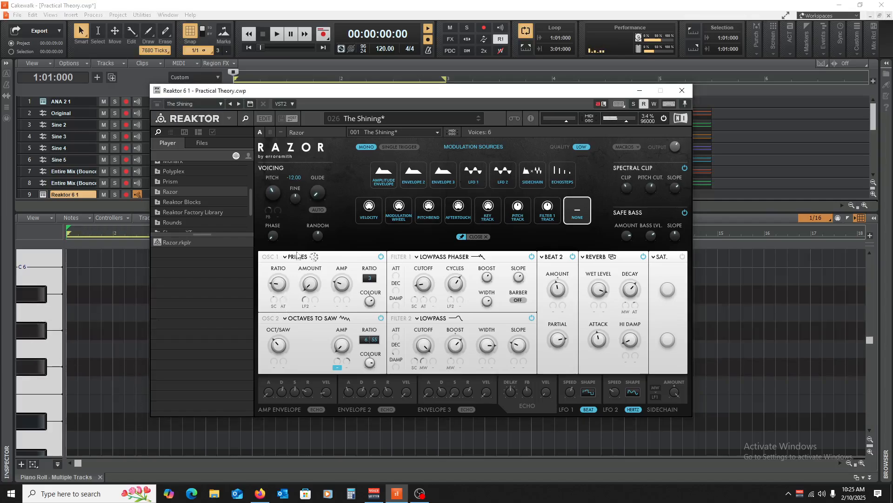
# Raise Oscillator 1's ratio and amount in Razor while auditioning notes.
pyautogui.click(21, 315)
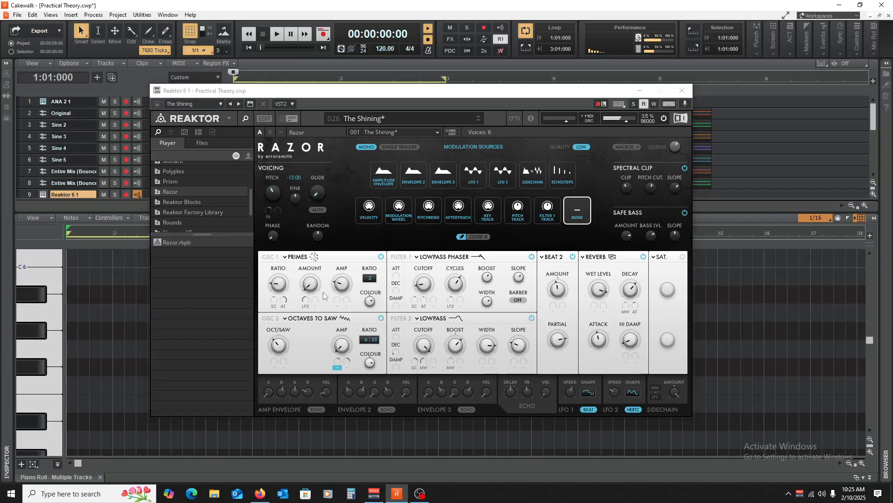
pyautogui.click(285, 289)
pyautogui.moveTo(284, 279); pyautogui.dragTo(296, 233)
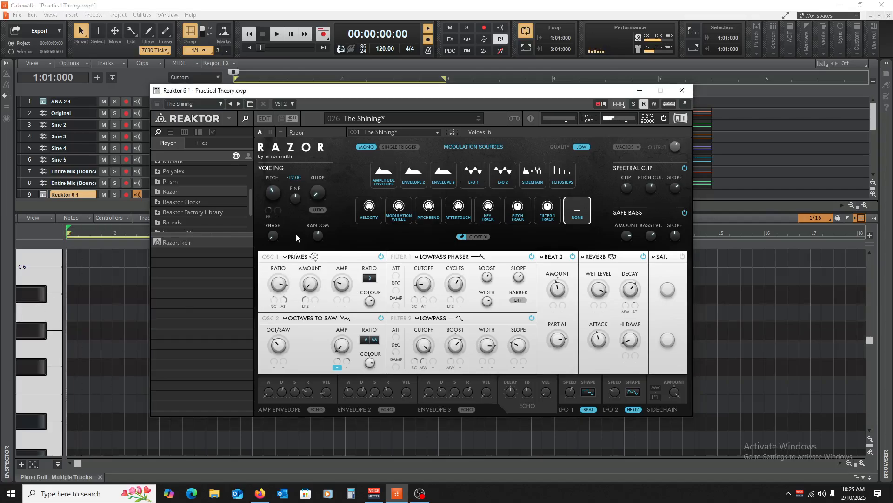
pyautogui.click(28, 313)
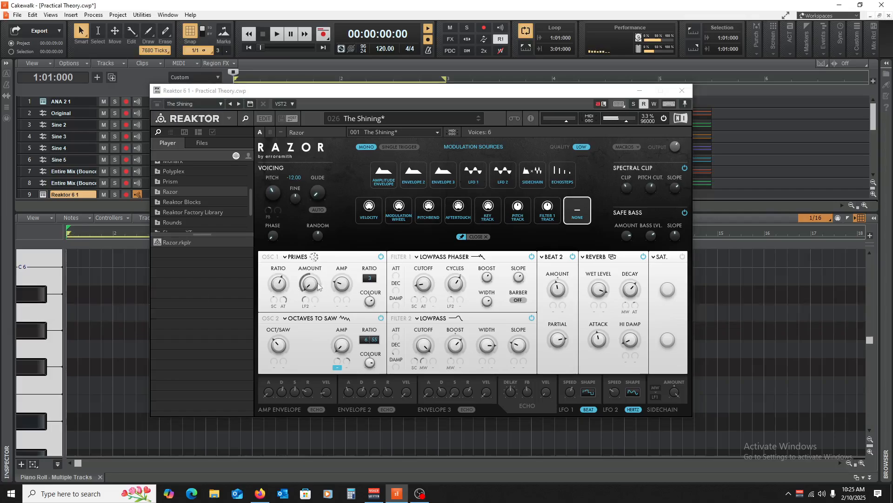
pyautogui.click(295, 284)
pyautogui.click(49, 300)
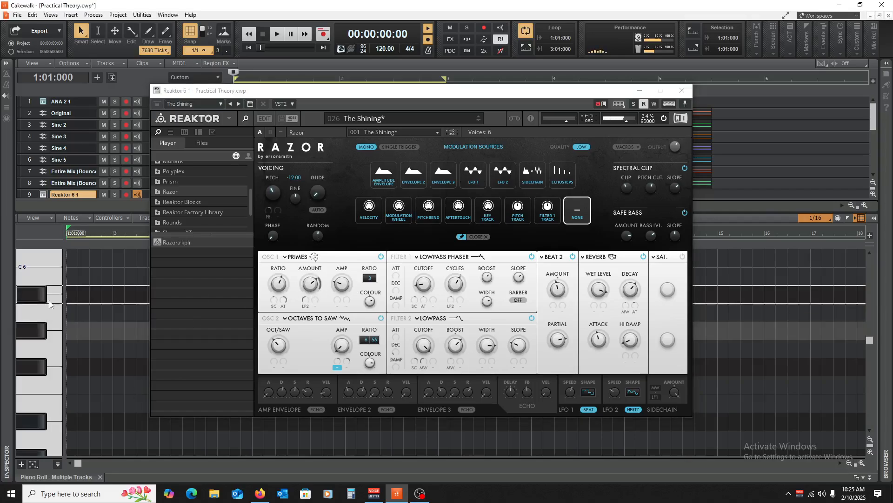
# Assign Sidechain as the second modulation source for Oscillator 1's amount and audition a note.
pyautogui.click(309, 304)
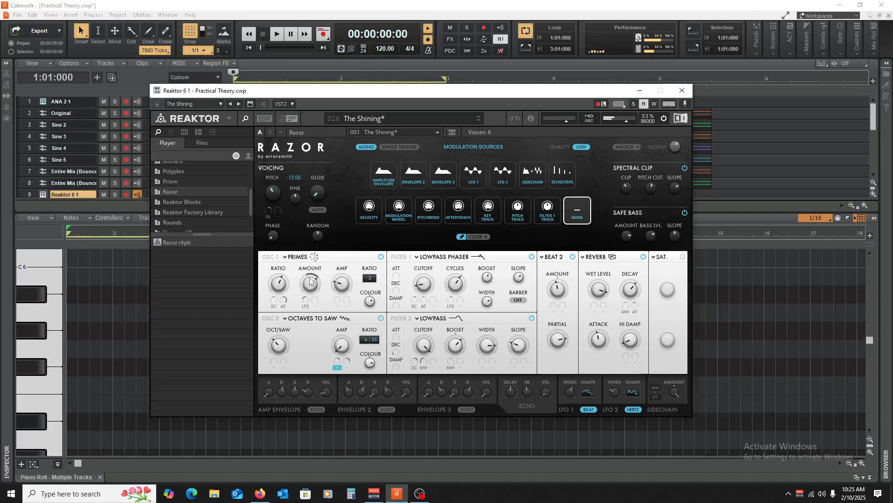
pyautogui.click(315, 307)
pyautogui.click(315, 307)
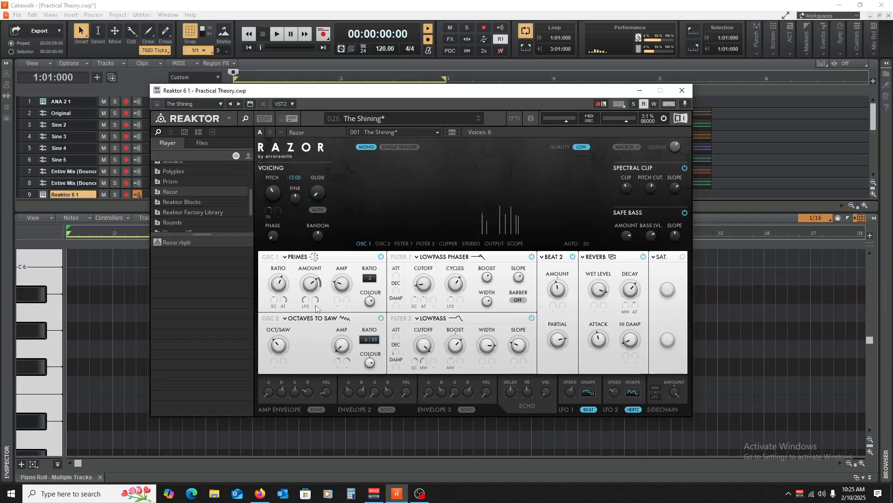
pyautogui.click(316, 307)
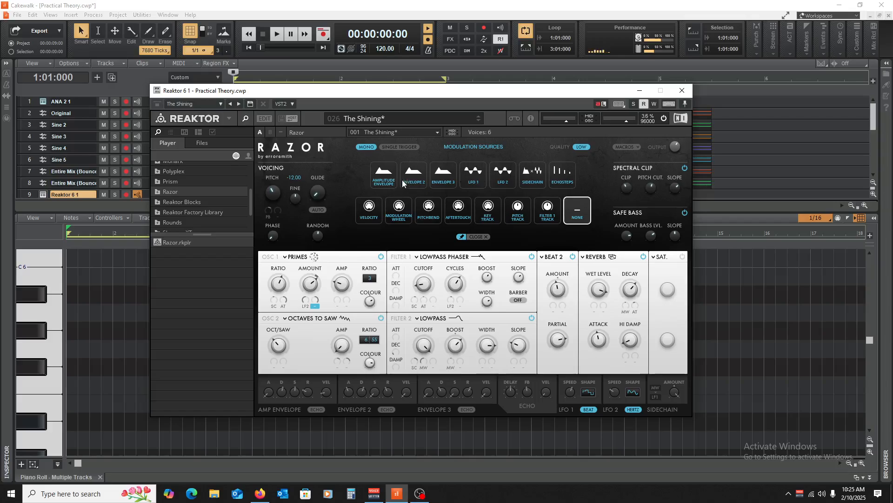
pyautogui.click(533, 176)
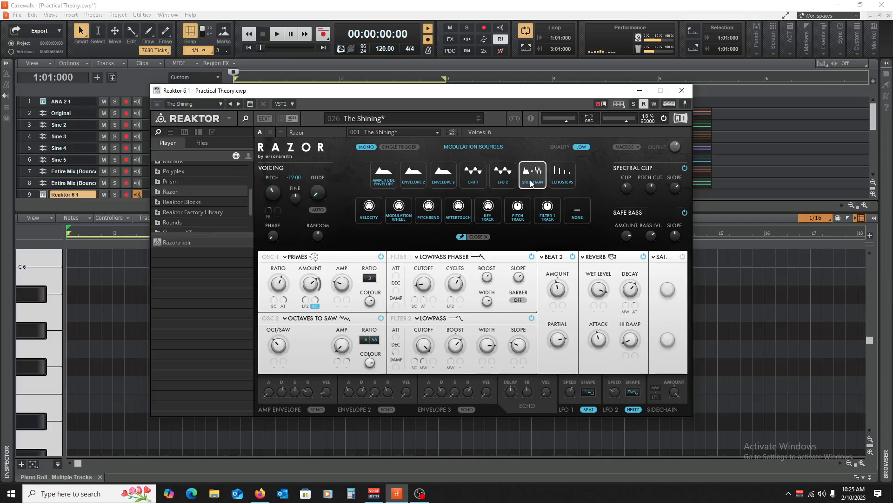
pyautogui.click(34, 292)
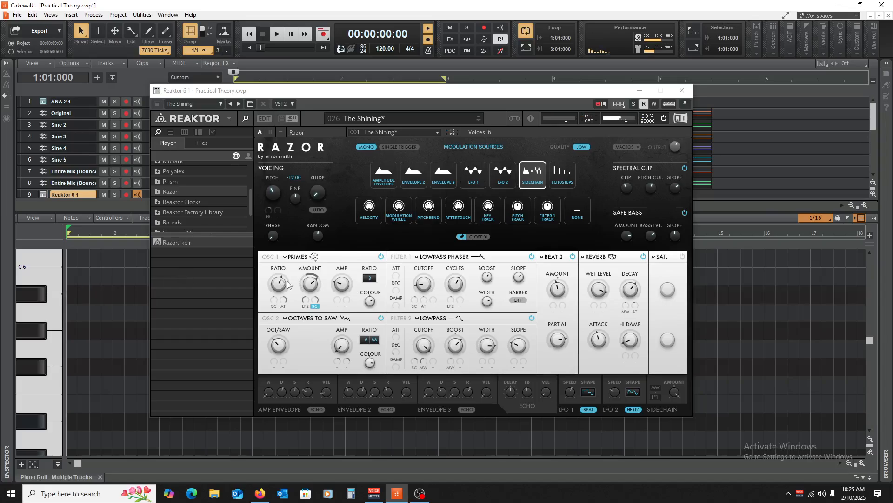
# Change the second modulation source of Oscillator 1's amount to LFO 2, and raise the amount while auditioning notes.
pyautogui.click(504, 179)
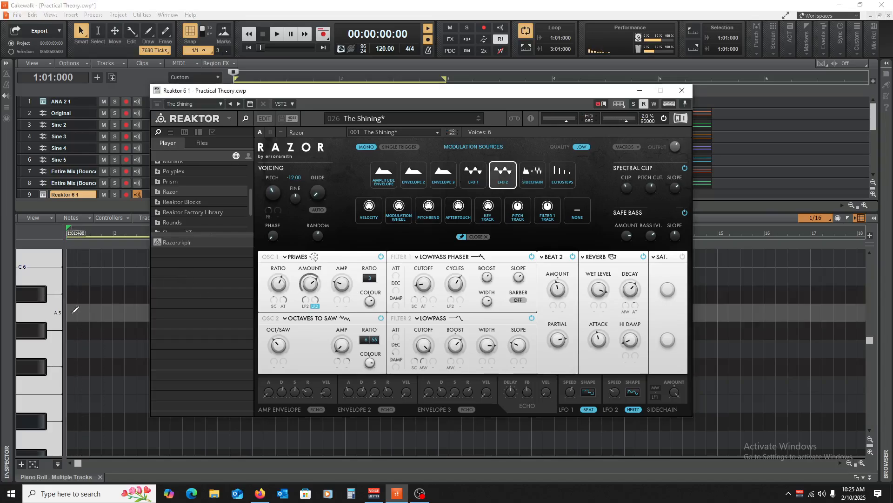
pyautogui.click(50, 314)
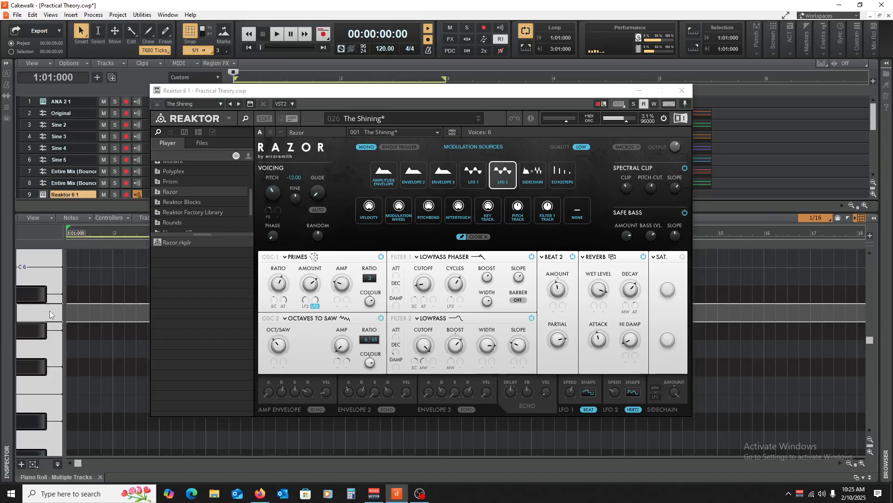
pyautogui.click(210, 277)
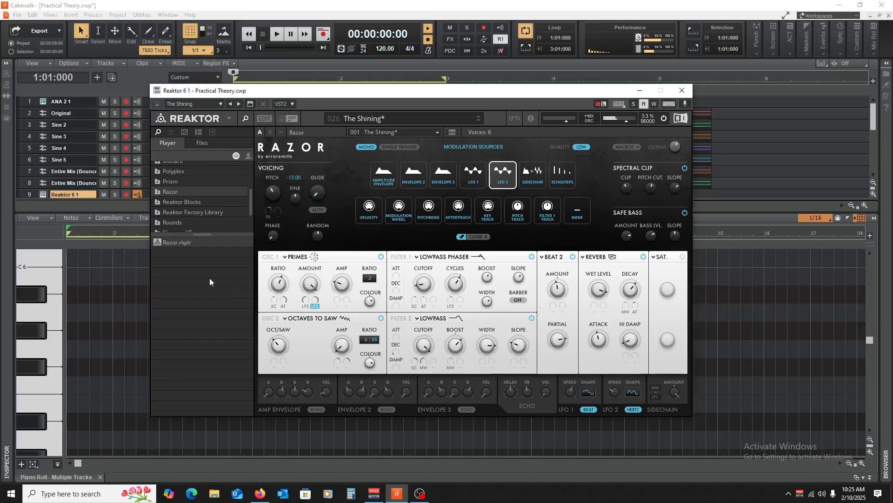
pyautogui.click(47, 318)
pyautogui.moveTo(64, 380); pyautogui.dragTo(61, 377)
pyautogui.click(40, 345)
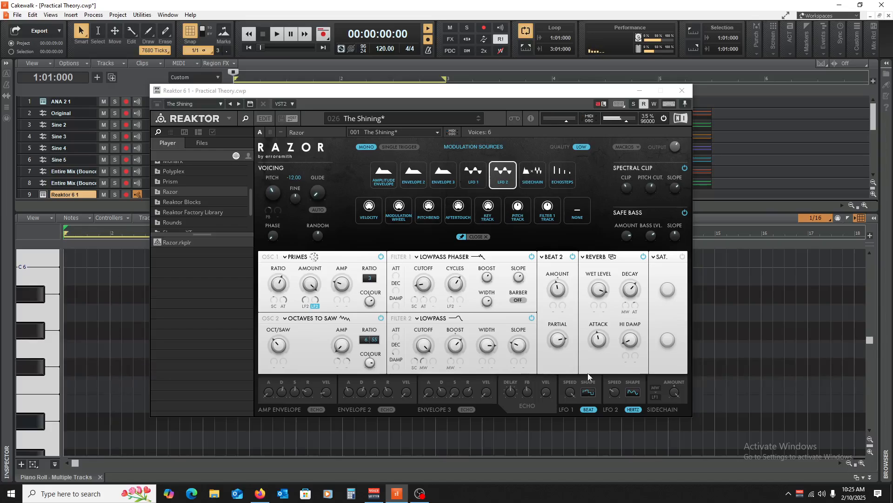
# Switch LFO 2's rate mode from Hertz to Beat and adjust its speed while auditioning notes.
pyautogui.click(617, 384)
pyautogui.click(37, 345)
pyautogui.click(633, 409)
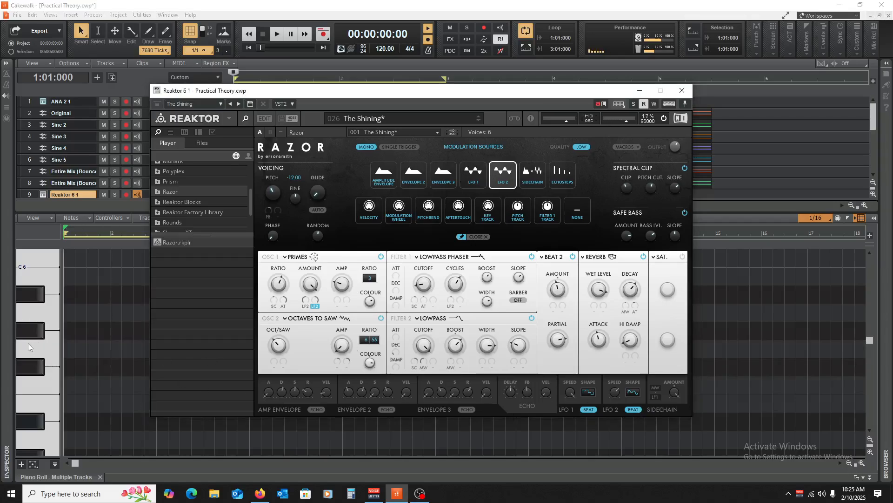
pyautogui.click(36, 352)
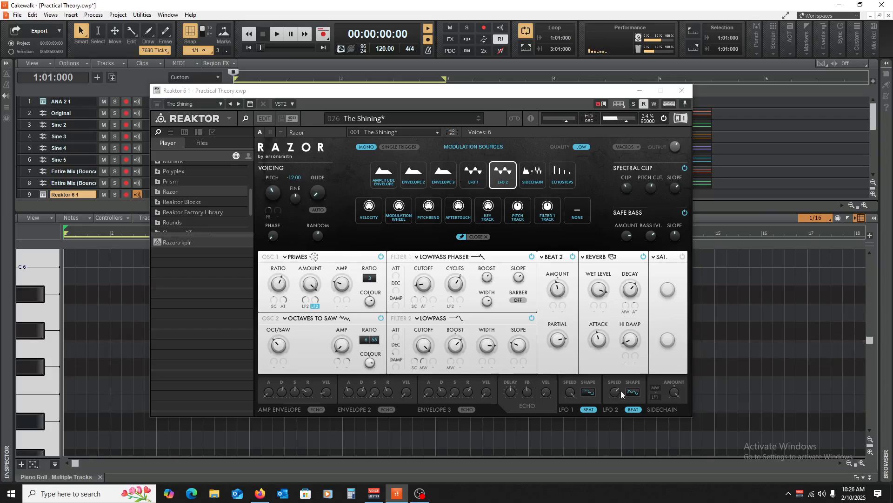
pyautogui.moveTo(618, 394); pyautogui.dragTo(624, 376)
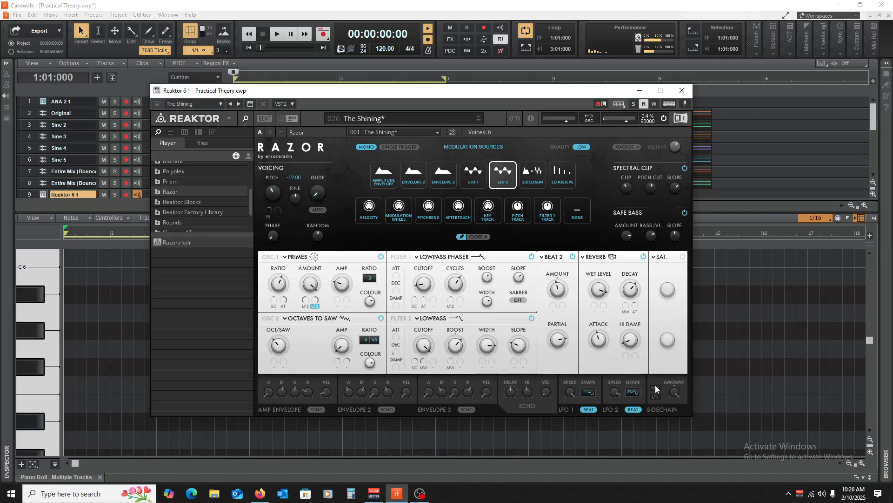
pyautogui.click(53, 356)
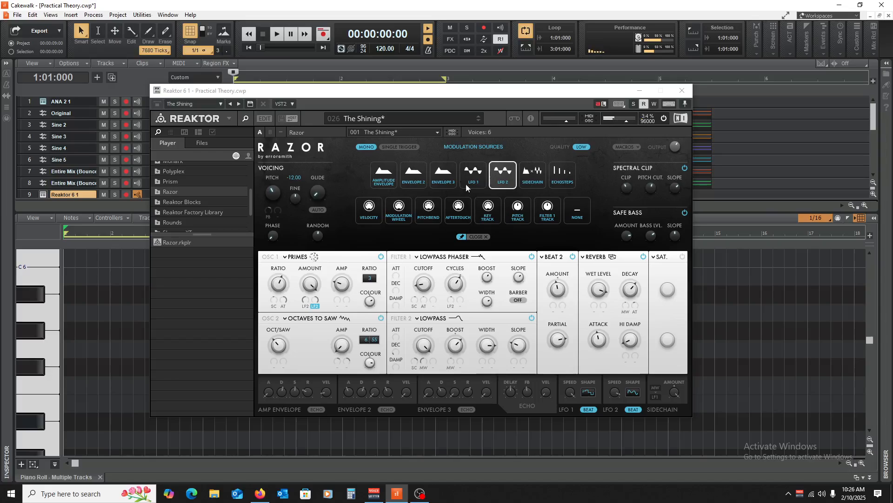
# Close the piano roll, reopen the Reaktor 6 instrument on track 9, and load the Cold Ice preset.
pyautogui.click(682, 90)
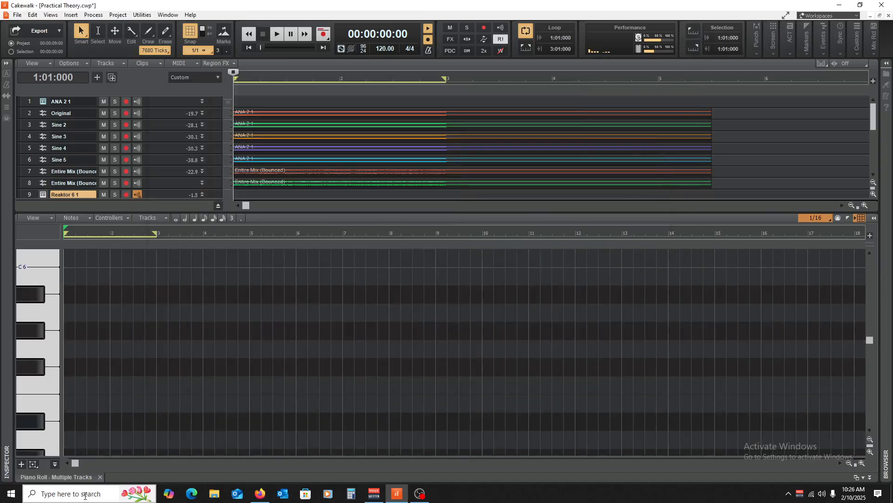
pyautogui.click(100, 477)
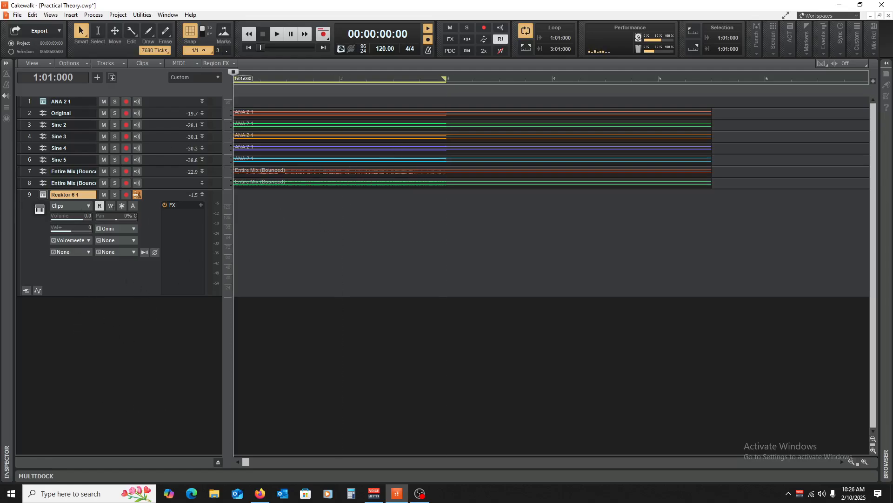
pyautogui.click(43, 195)
pyautogui.click(418, 117)
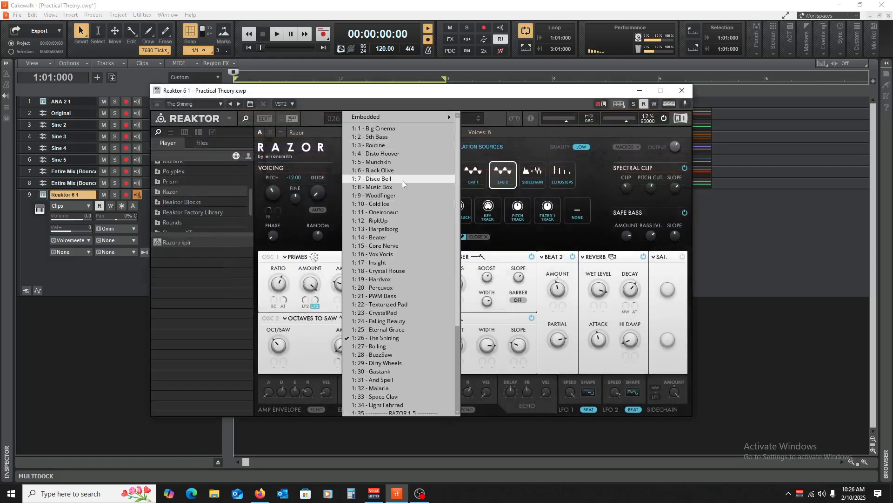
pyautogui.click(390, 205)
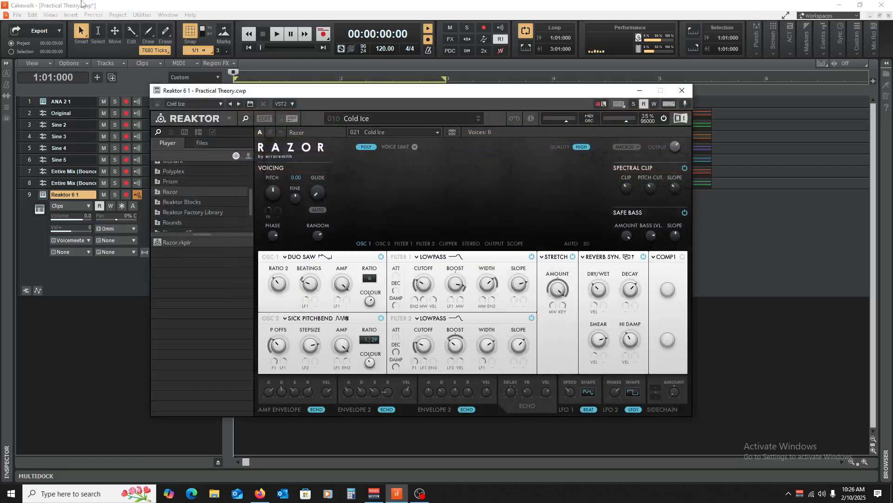
# Reopen the Piano Roll view and audition progressively lower notes with the Cold Ice preset.
pyautogui.click(51, 14)
pyautogui.click(74, 76)
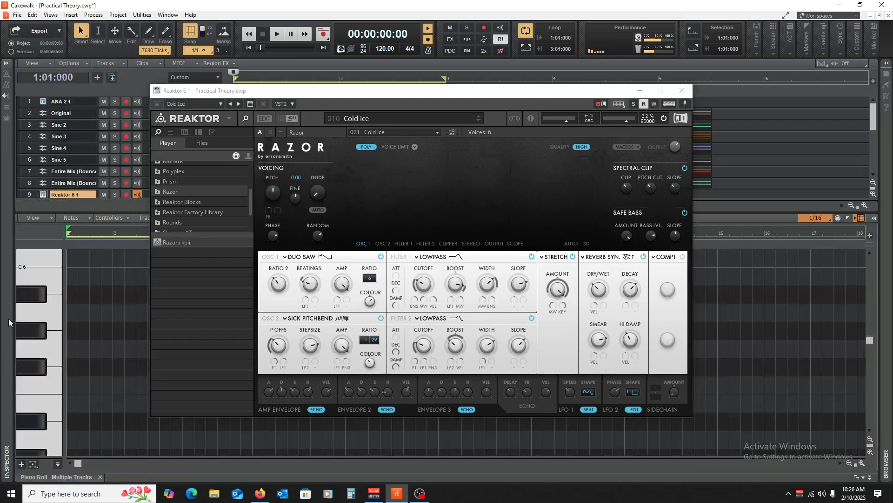
pyautogui.scroll(-2, 48, 334)
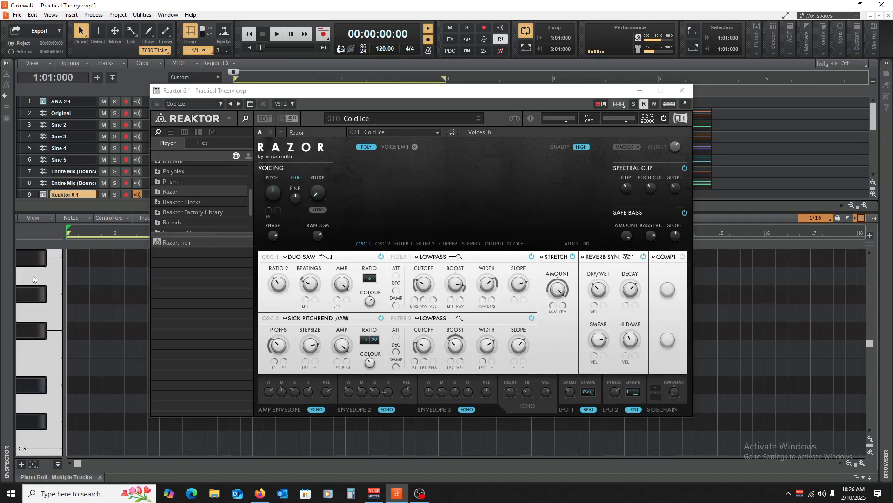
pyautogui.click(32, 309)
pyautogui.scroll(-2, 31, 343)
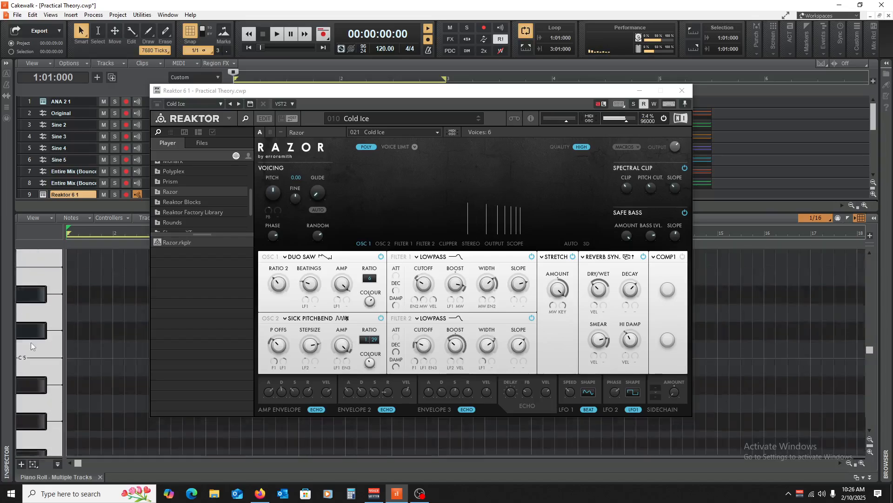
pyautogui.scroll(-2, 31, 346)
pyautogui.click(28, 354)
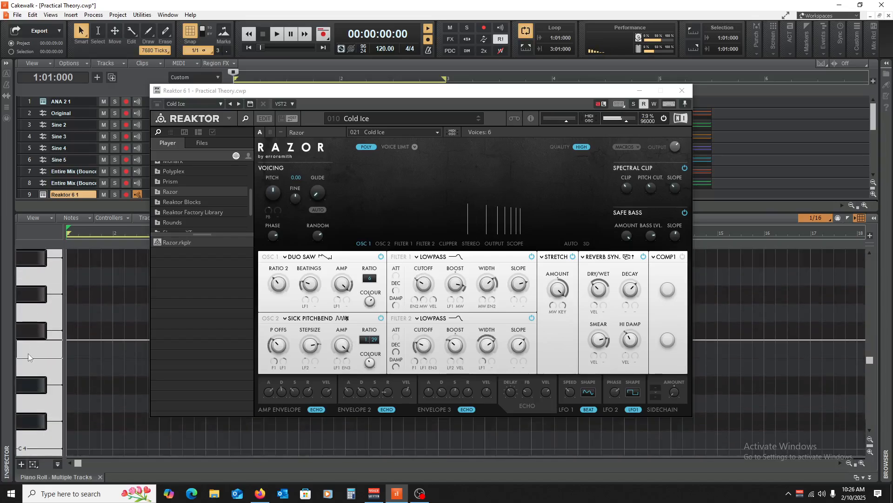
# Close the Reaktor 6 window and the piano roll, and return the playhead to the project start.
pyautogui.click(682, 90)
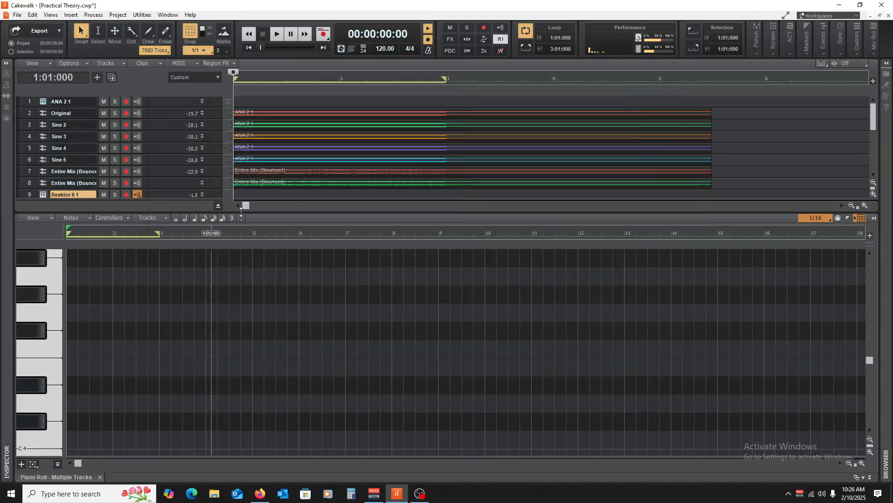
pyautogui.click(100, 470)
pyautogui.click(304, 305)
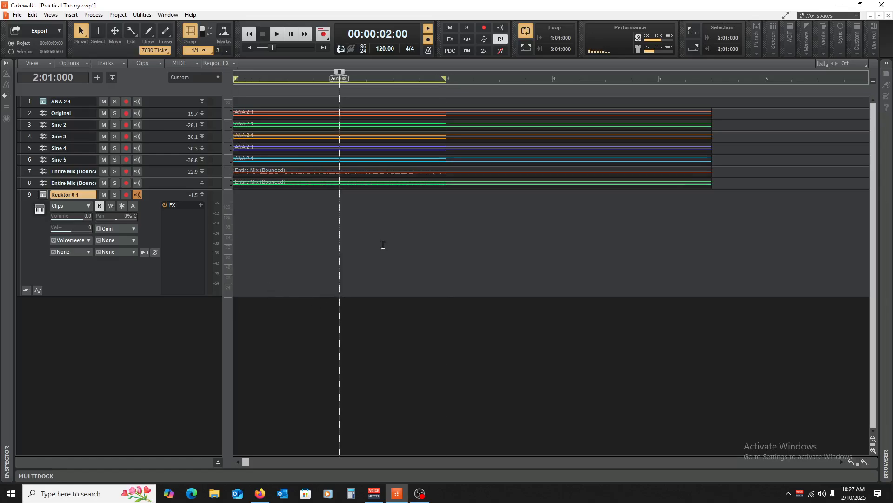
pyautogui.press('w')
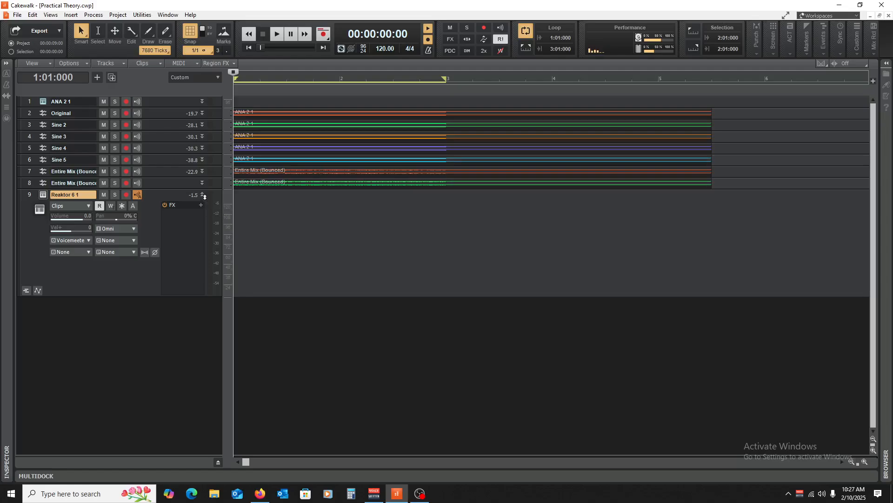
# Collapse the Reaktor 6 1 track and delete tracks 2 through 9, leaving only ANA 2 1.
pyautogui.click(202, 195)
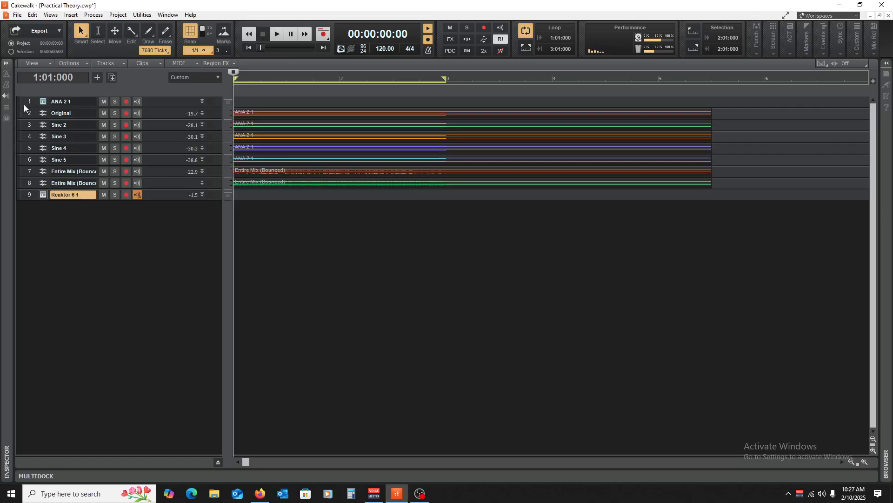
pyautogui.moveTo(28, 114); pyautogui.dragTo(26, 239)
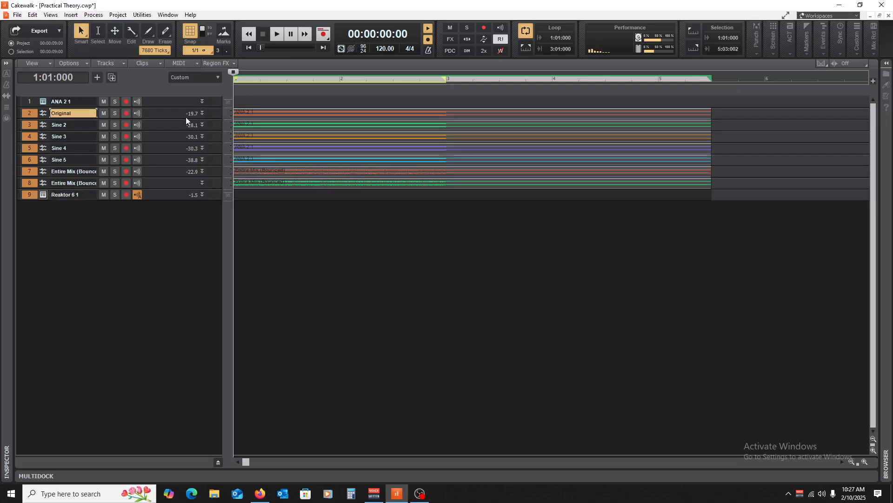
pyautogui.rightClick(164, 114)
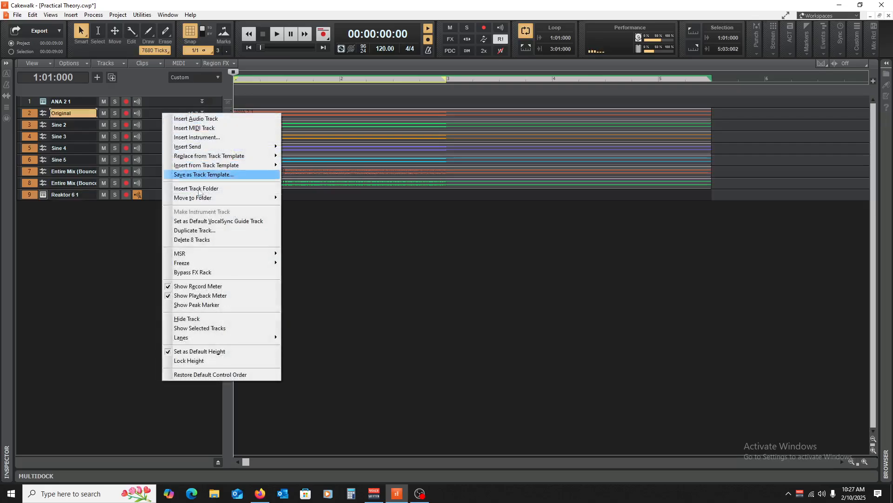
pyautogui.click(215, 240)
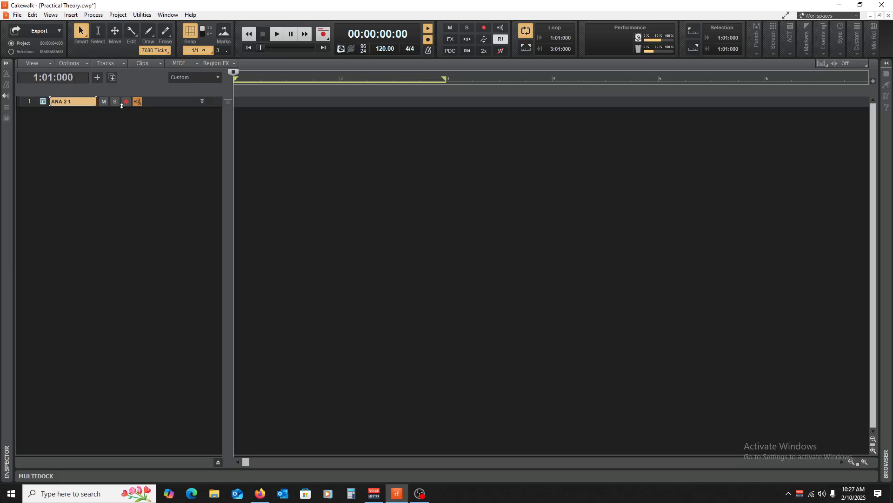
# Expand the ANA 2 1 track, unfreeze it, and clear the selection.
pyautogui.moveTo(153, 106); pyautogui.dragTo(146, 174)
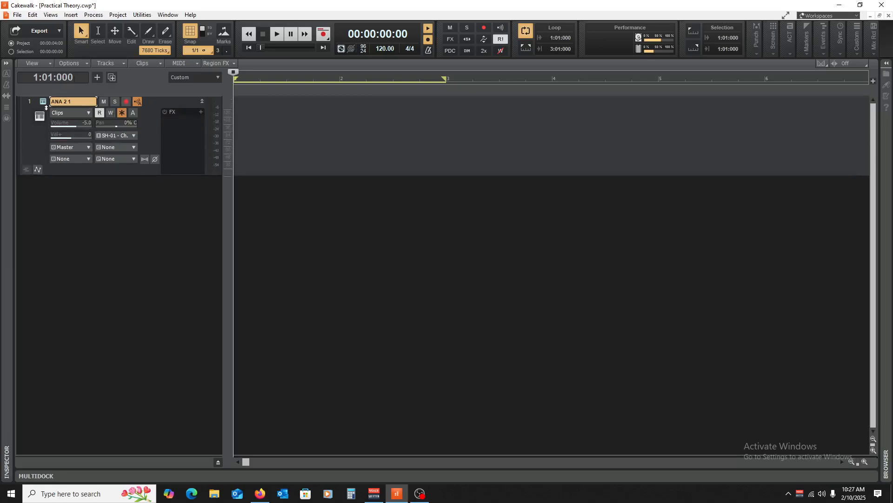
pyautogui.click(124, 115)
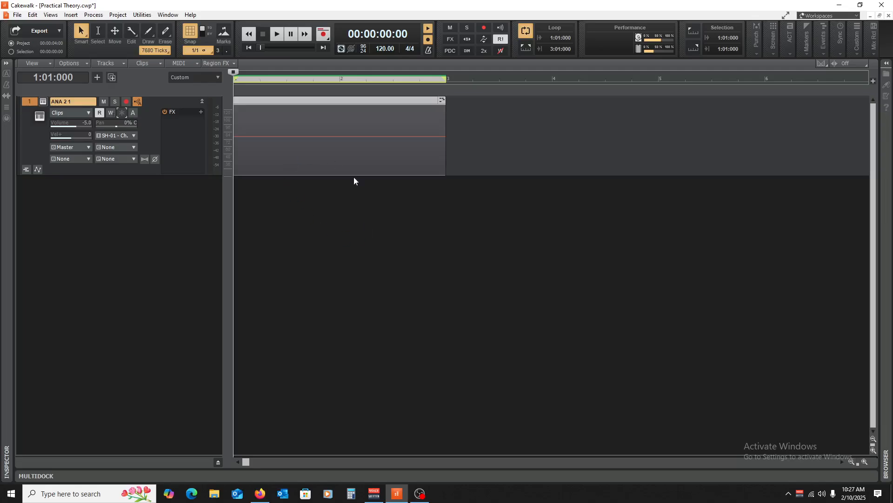
pyautogui.click(337, 205)
pyautogui.click(451, 234)
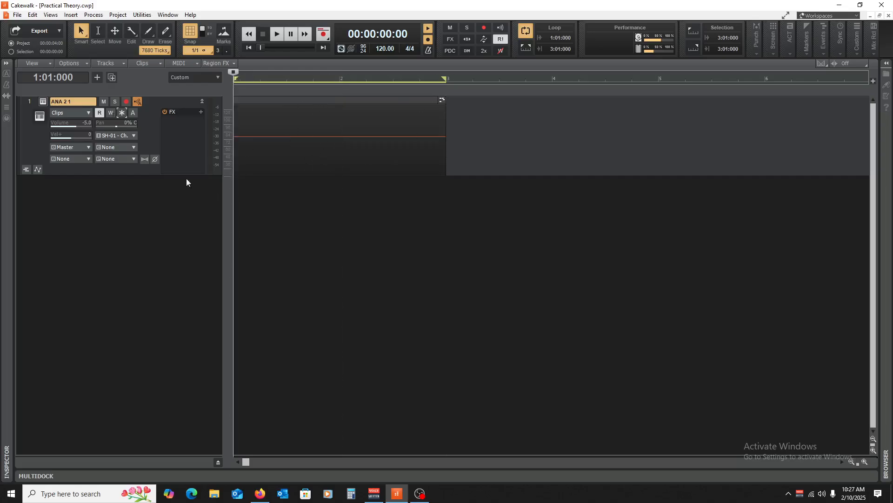
# Collapse the ANA 2 1 track and zoom the timeline out horizontally to show about 19 measures.
pyautogui.click(203, 101)
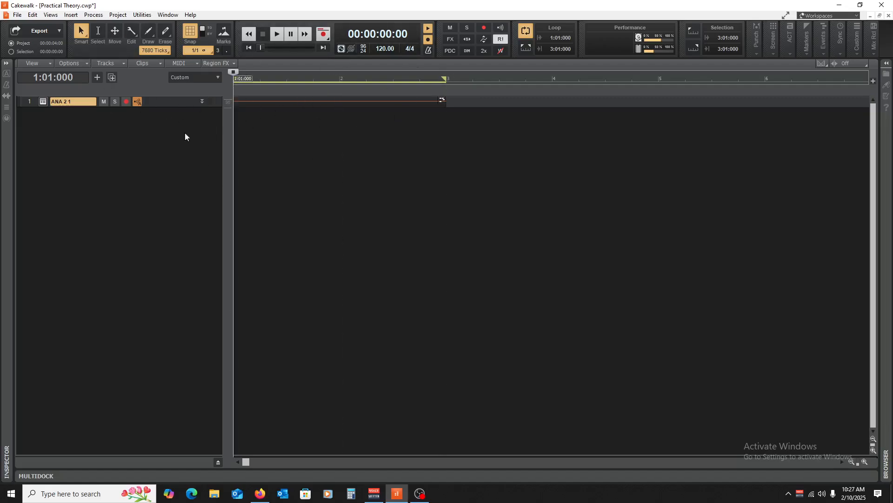
pyautogui.click(443, 196)
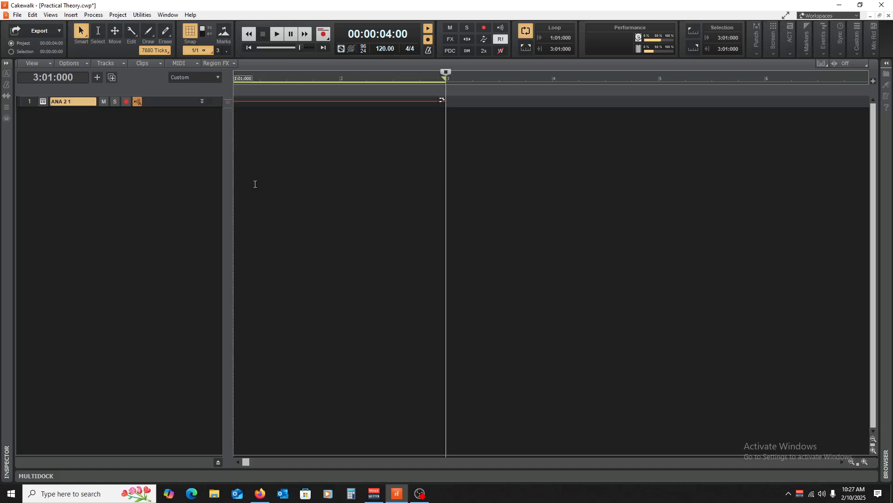
pyautogui.click(252, 192)
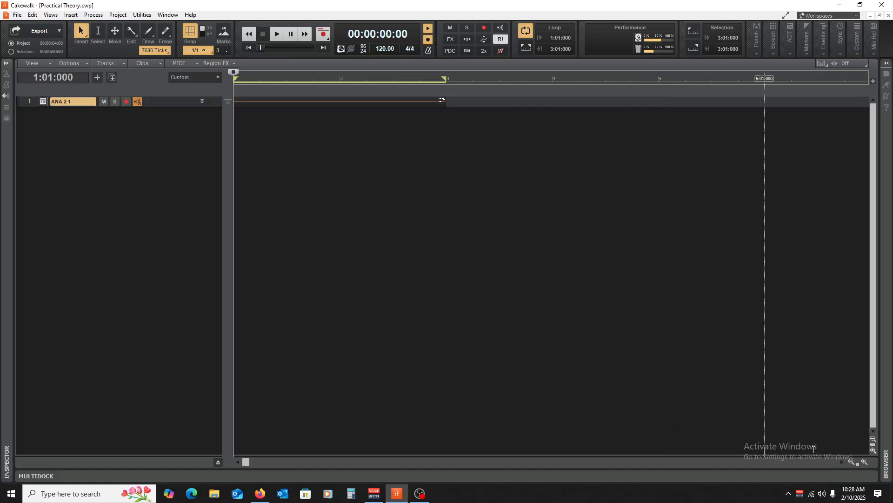
pyautogui.click(851, 461)
pyautogui.click(851, 461)
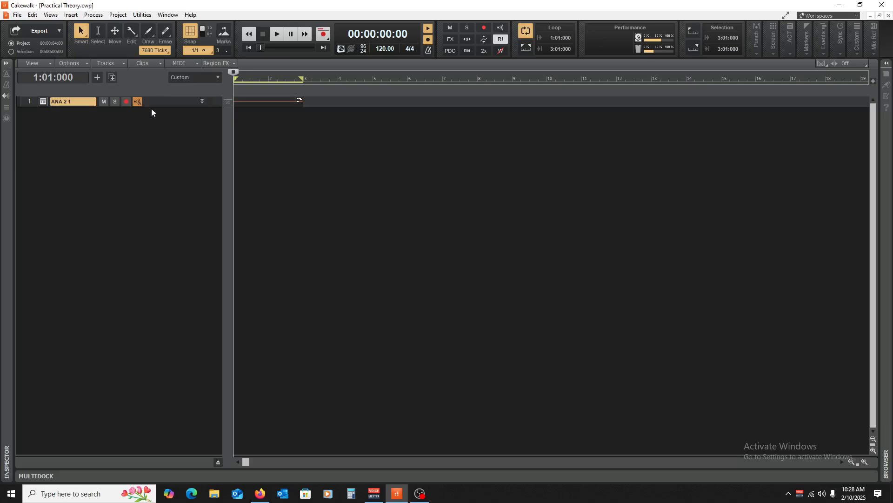
pyautogui.moveTo(154, 107)
pyautogui.mouseDown()
pyautogui.moveTo(142, 266)
pyautogui.moveTo(151, 97)
pyautogui.mouseUp()
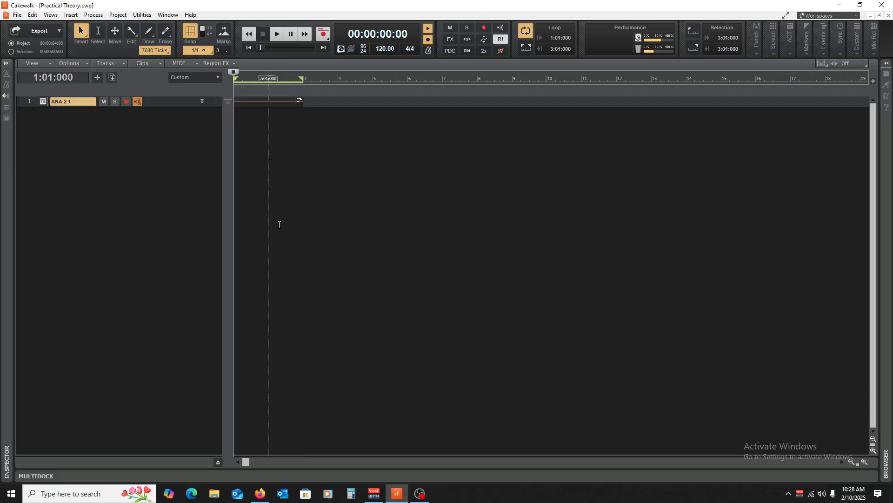
pyautogui.click(418, 495)
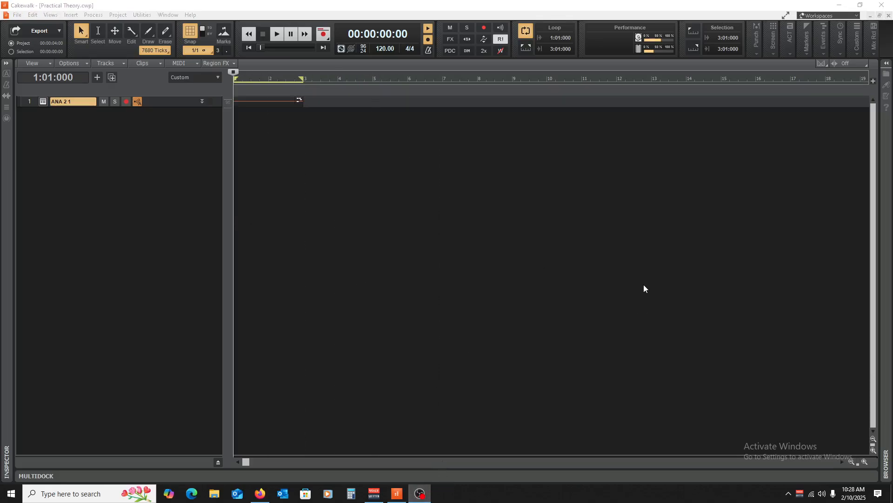